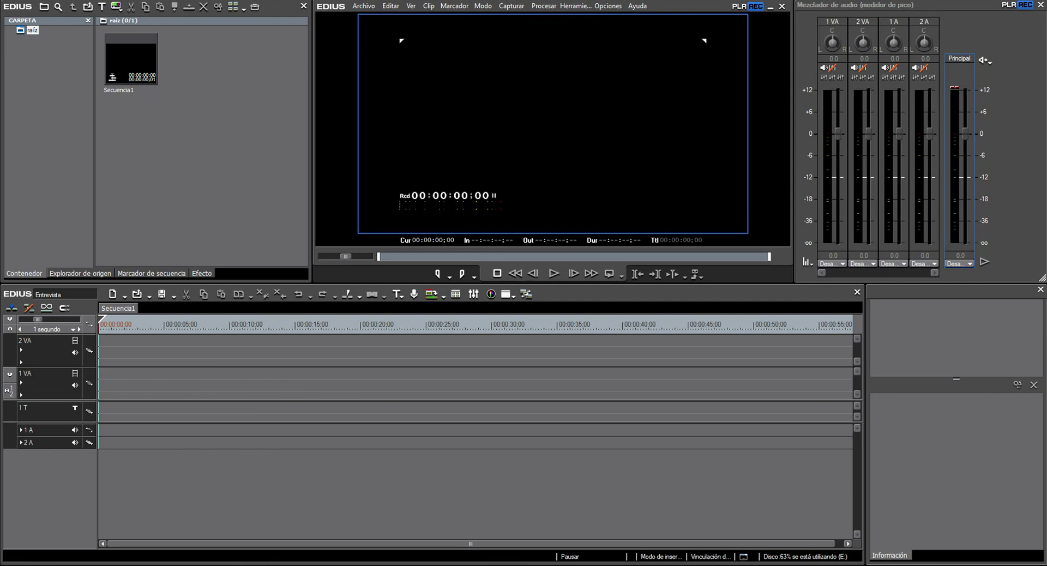
Step: Import the Ambientes, Camara A, Camara B, Efectos and Grabadoras folders from E:\Tutorial Sonido into the root bin
key(super)
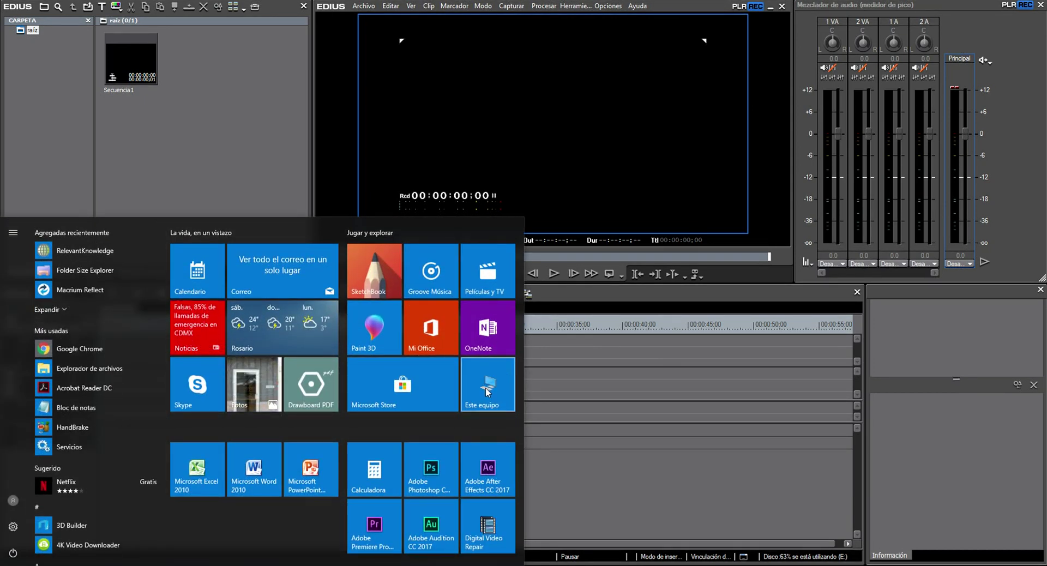
click(473, 402)
drag(479, 62, 542, 52)
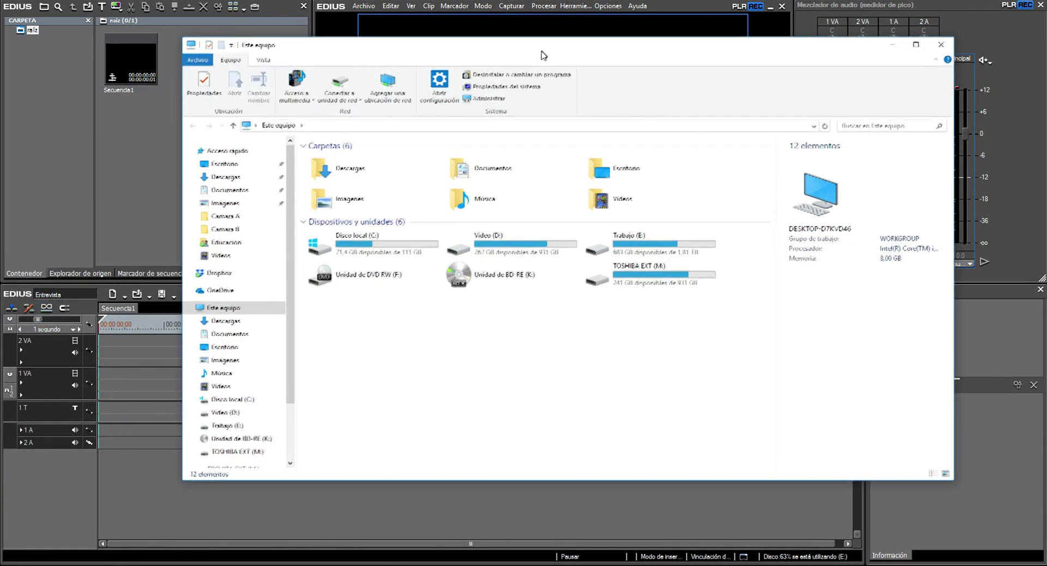
double_click(637, 249)
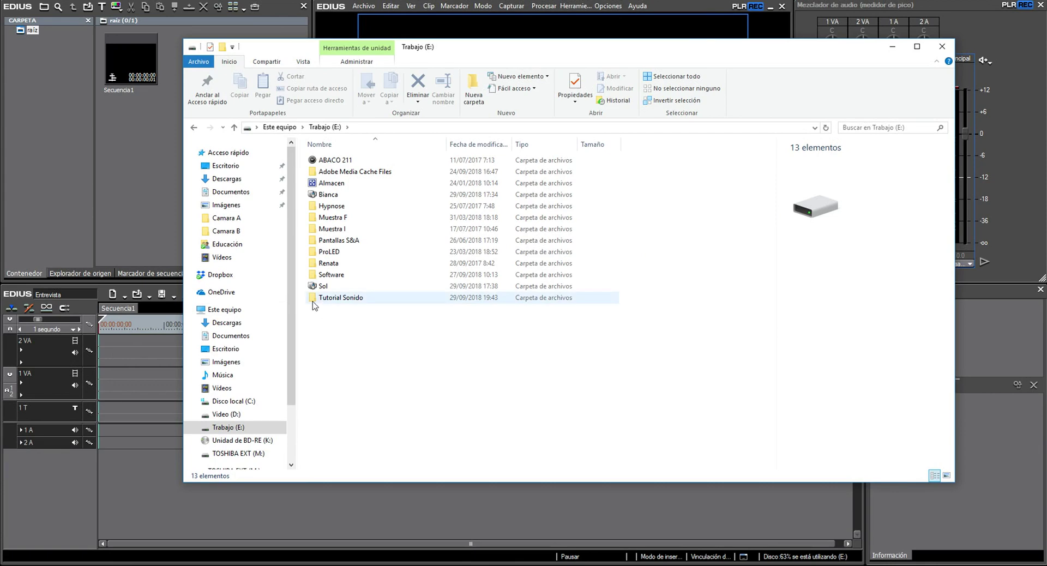
double_click(313, 299)
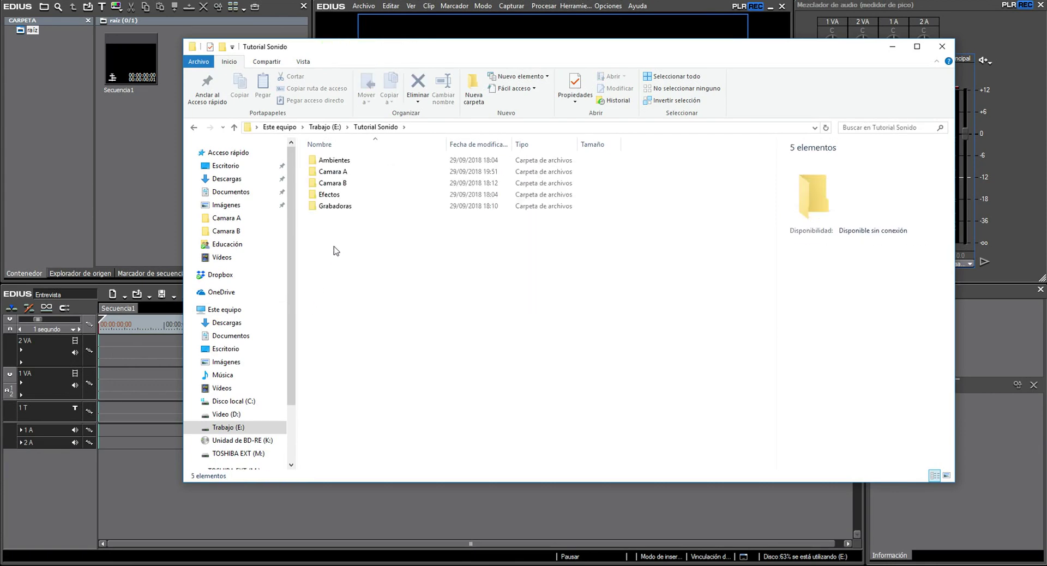
drag(320, 227, 44, 70)
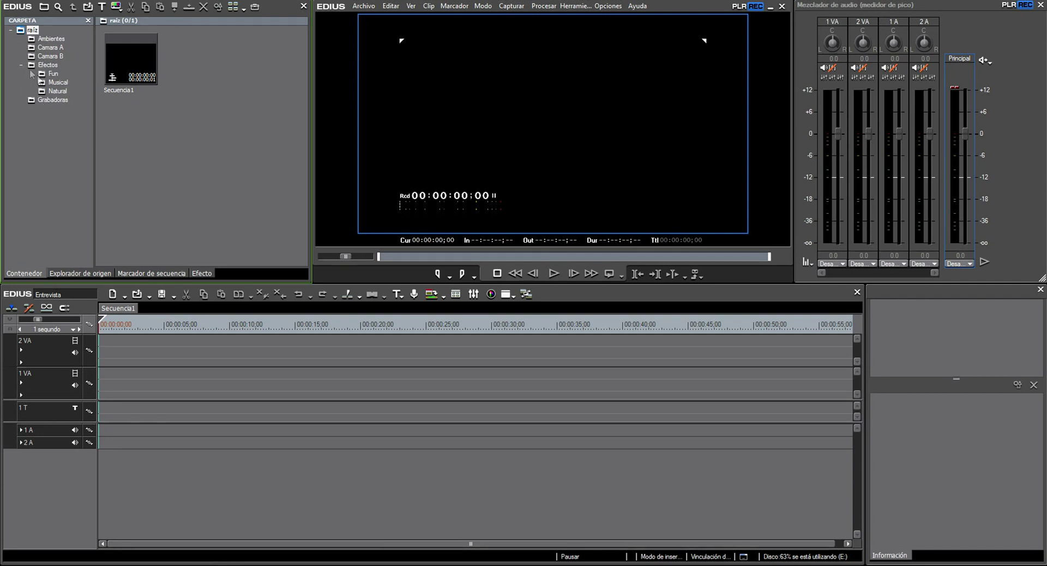
Step: Place clip Al 03 A from Camara A on track 1 VA and Al 03 B from Camara B on 2 VA, both at the timeline start
click(50, 47)
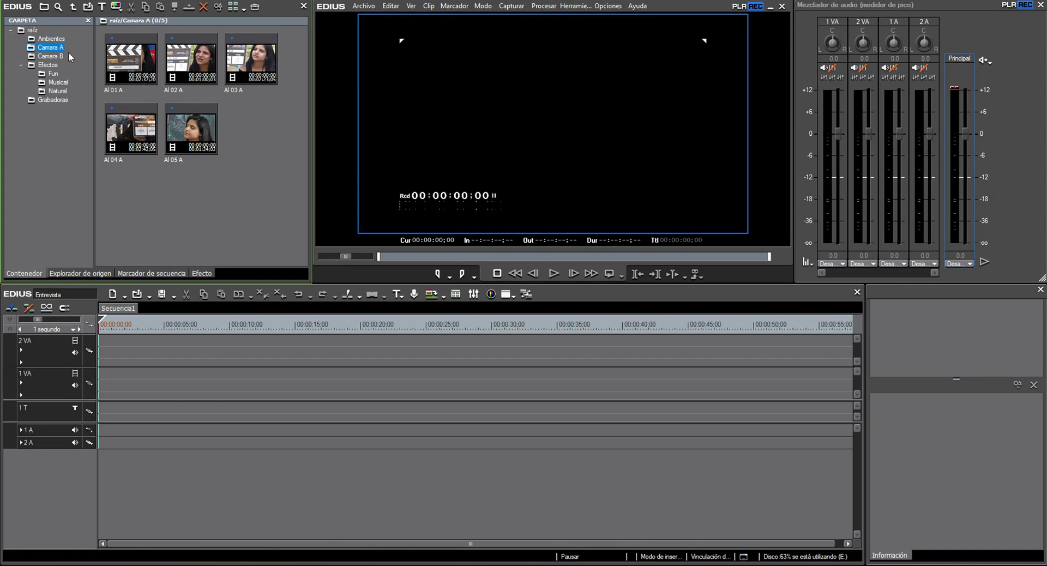
click(50, 102)
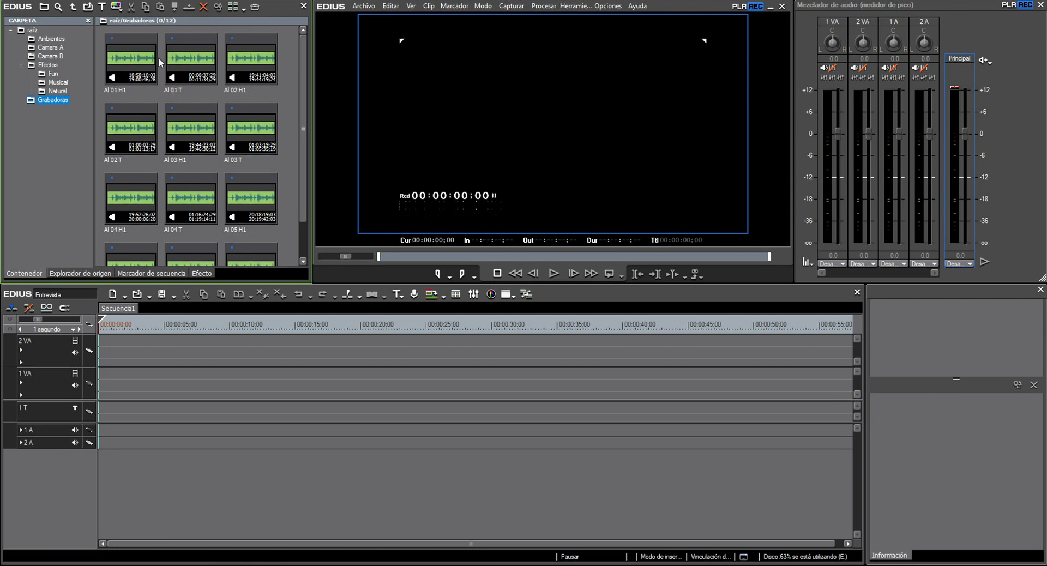
click(48, 47)
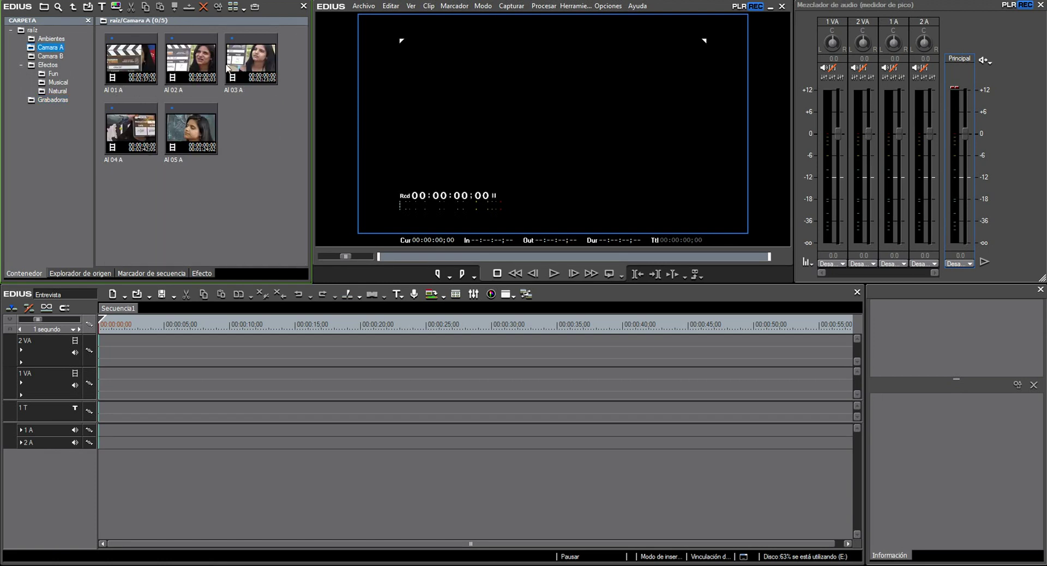
drag(248, 63, 126, 377)
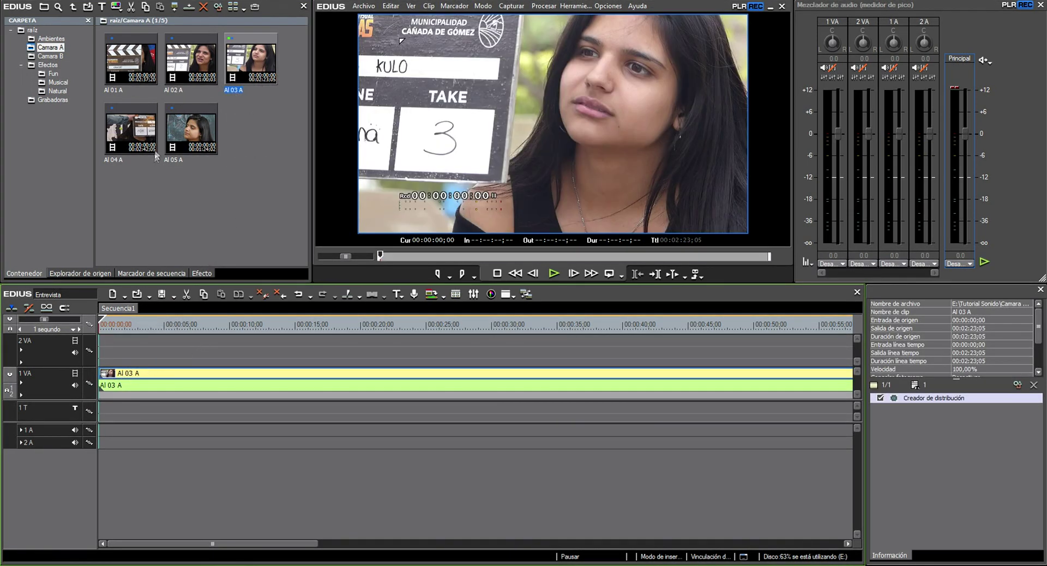
click(55, 56)
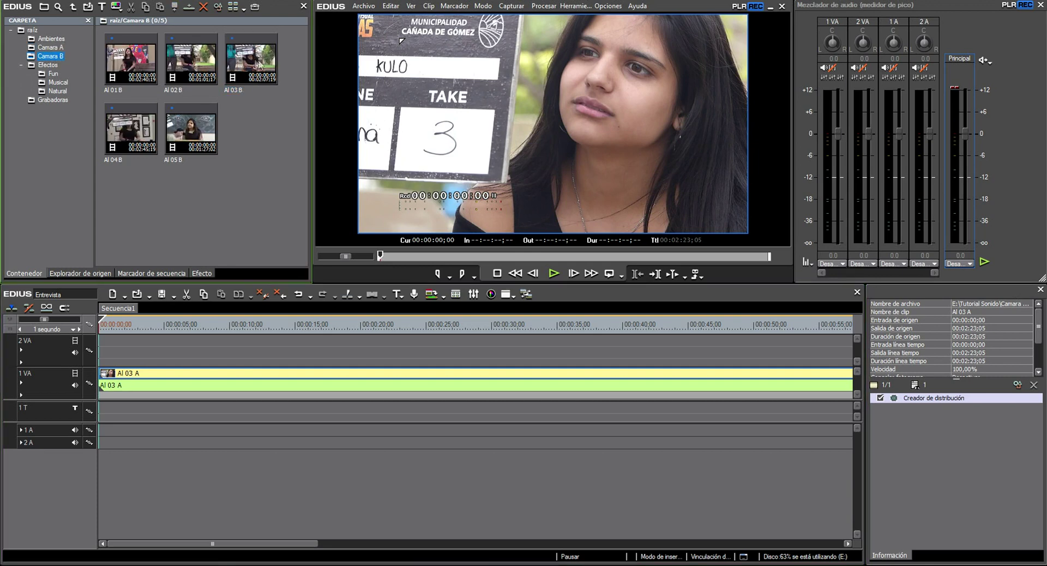
drag(250, 60, 166, 333)
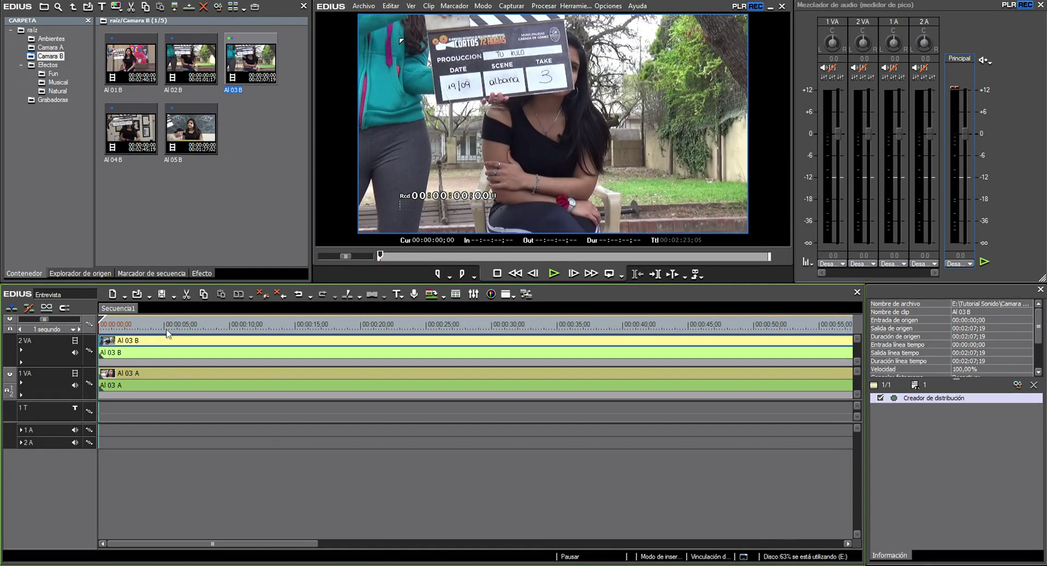
Step: Place the Grabadoras recordings Al 03 H1 on track 1 A and Al 03 T on 2 A at the timeline start, and fit the timeline
click(45, 100)
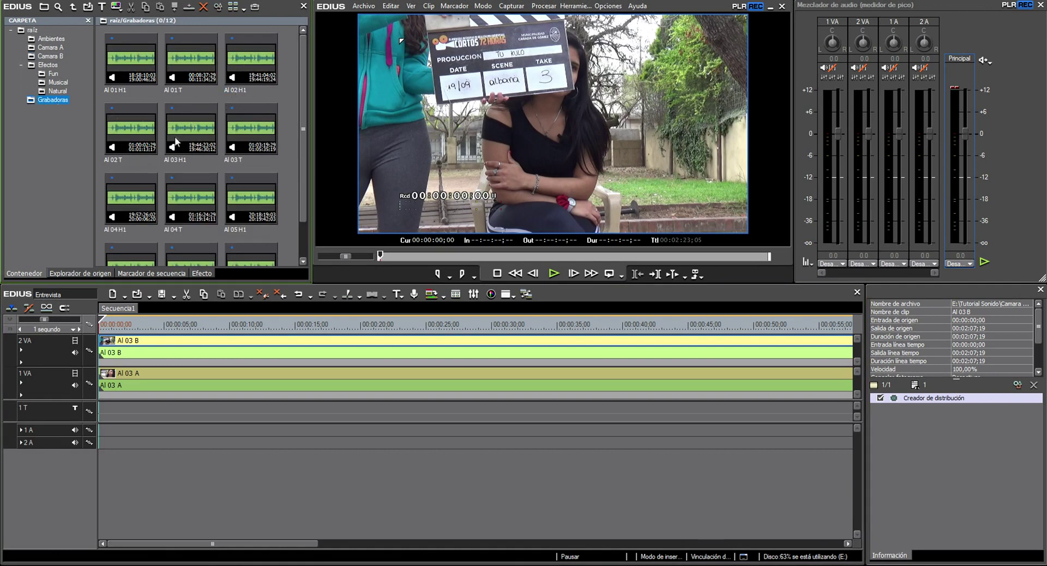
drag(186, 140, 114, 430)
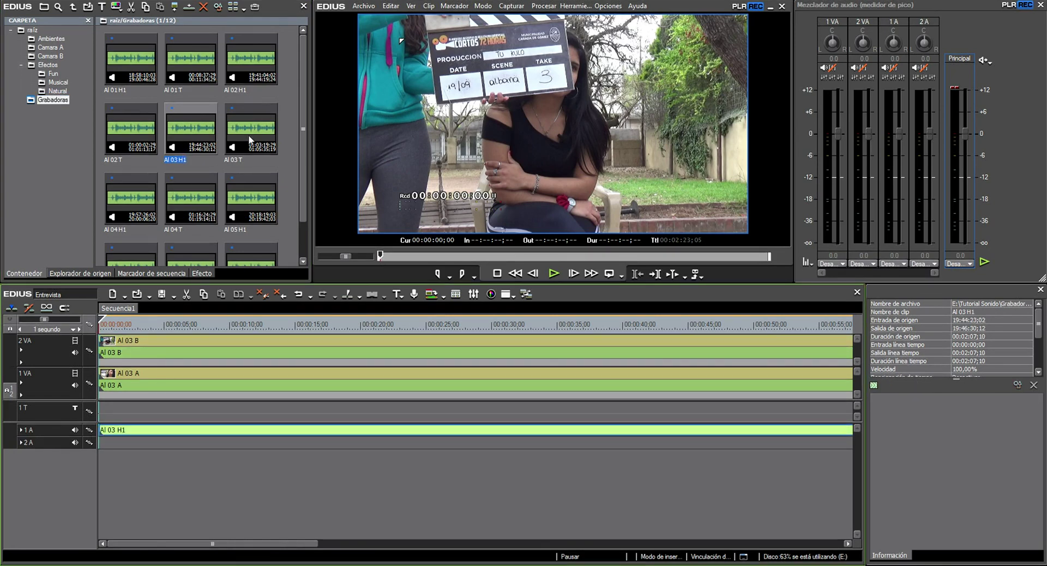
drag(252, 135, 118, 443)
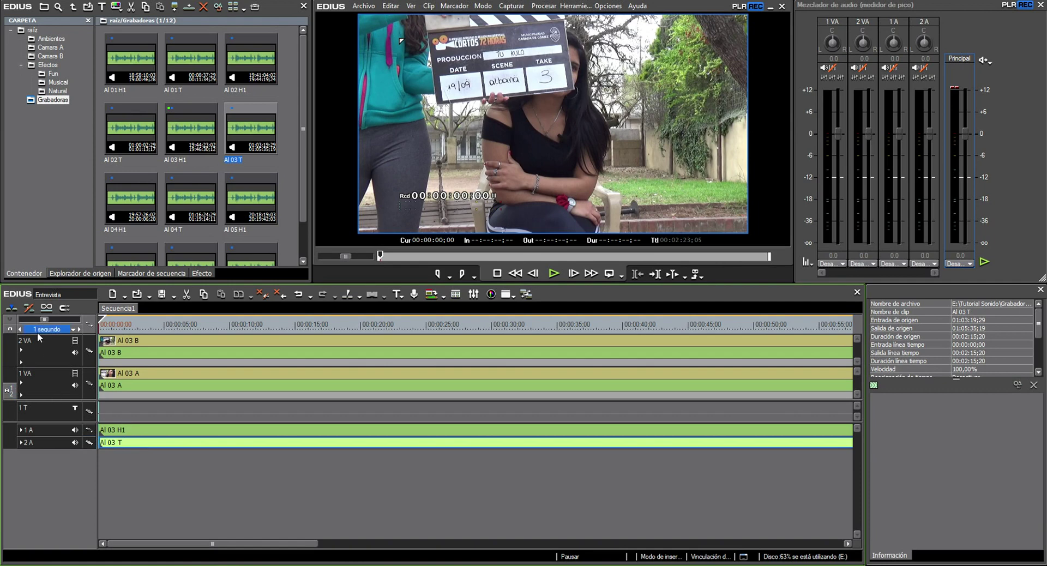
key(ctrl+0)
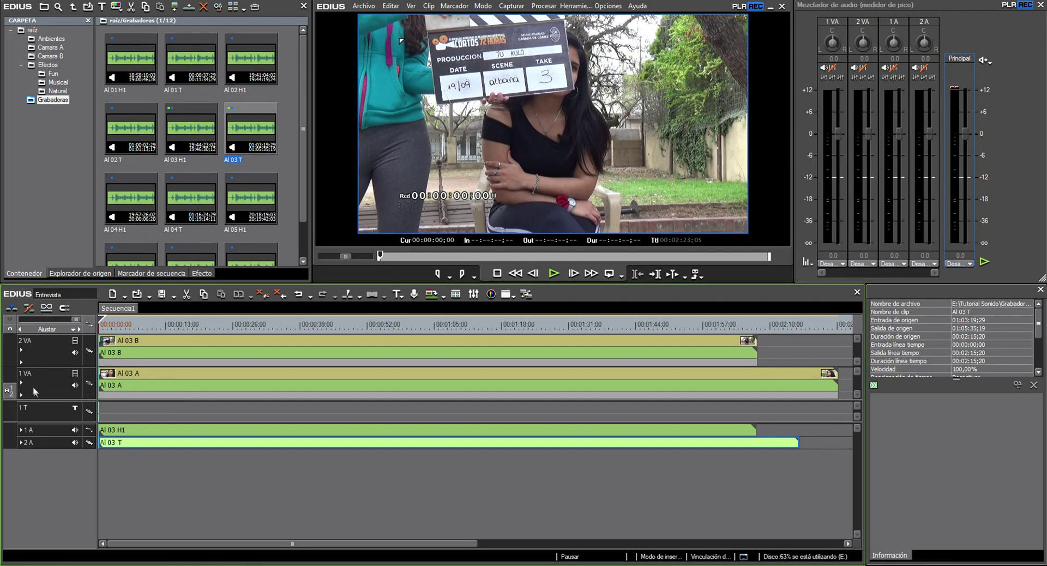
Step: Mute audio tracks 1 A and 2 A and the audio of track 1 VA, leaving only 2 VA audible
click(75, 430)
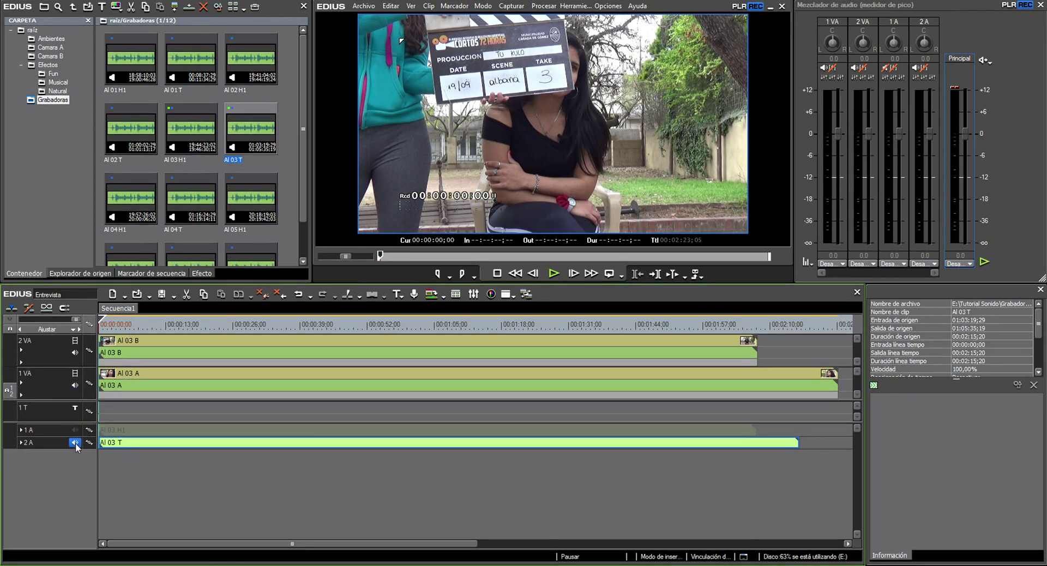
click(75, 443)
click(74, 385)
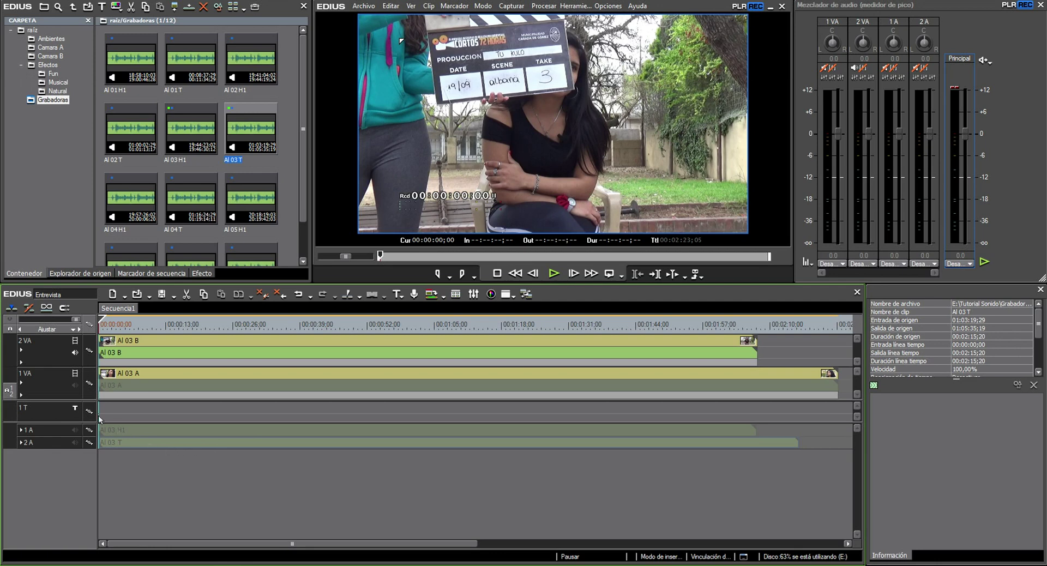
Step: Expand the audio of track 2 VA and enlarge the track height to show the waveform of Al 03 B
click(22, 351)
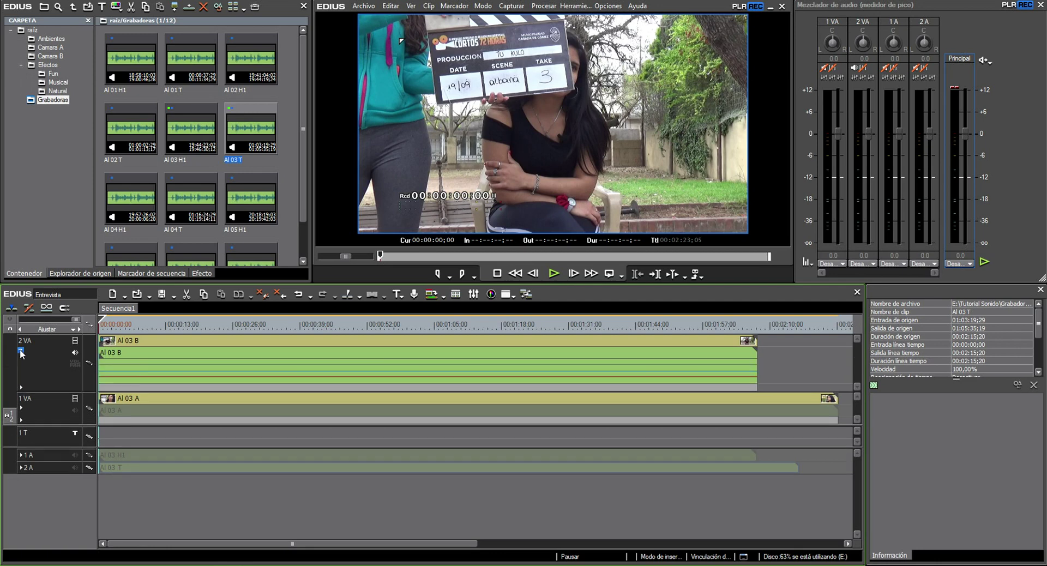
click(121, 325)
drag(73, 388, 67, 401)
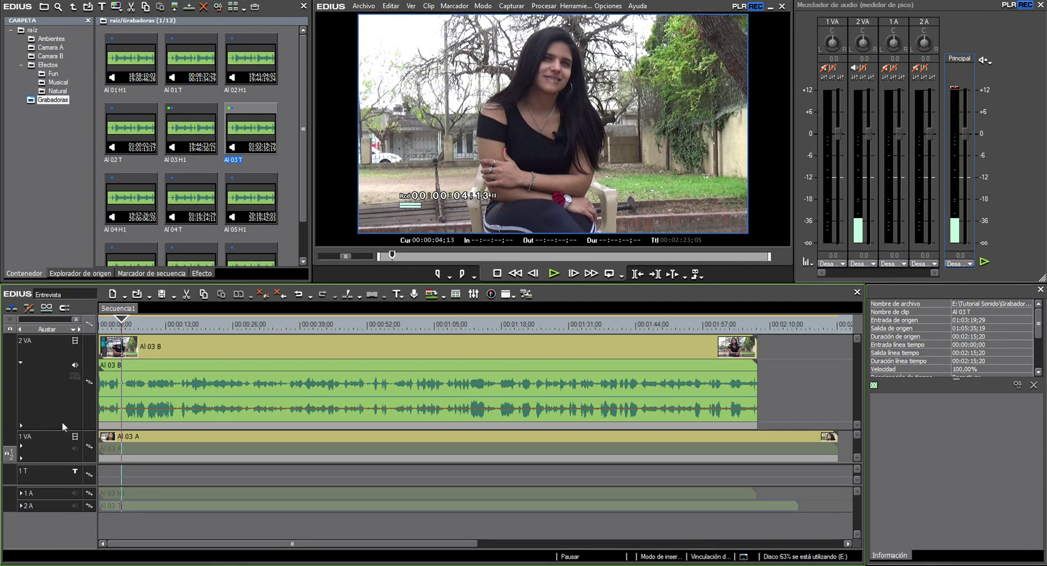
Step: Scrub and play the opening seconds of Al 03 B to find the clapperboard hit in picture and waveform
mouse_move(123, 325)
mouse_down()
mouse_move(104, 325)
mouse_move(123, 325)
mouse_up()
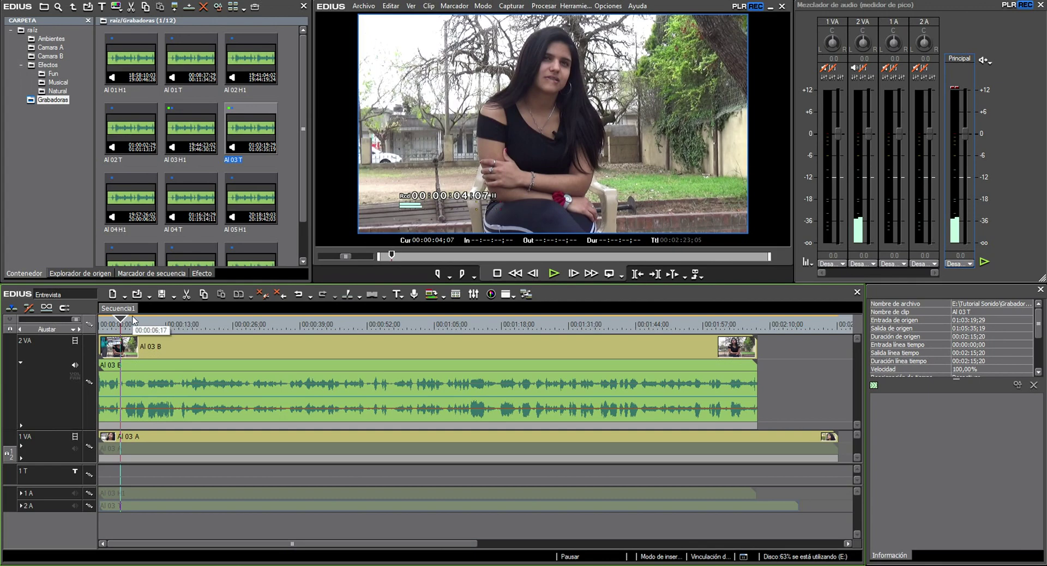
drag(121, 325, 116, 335)
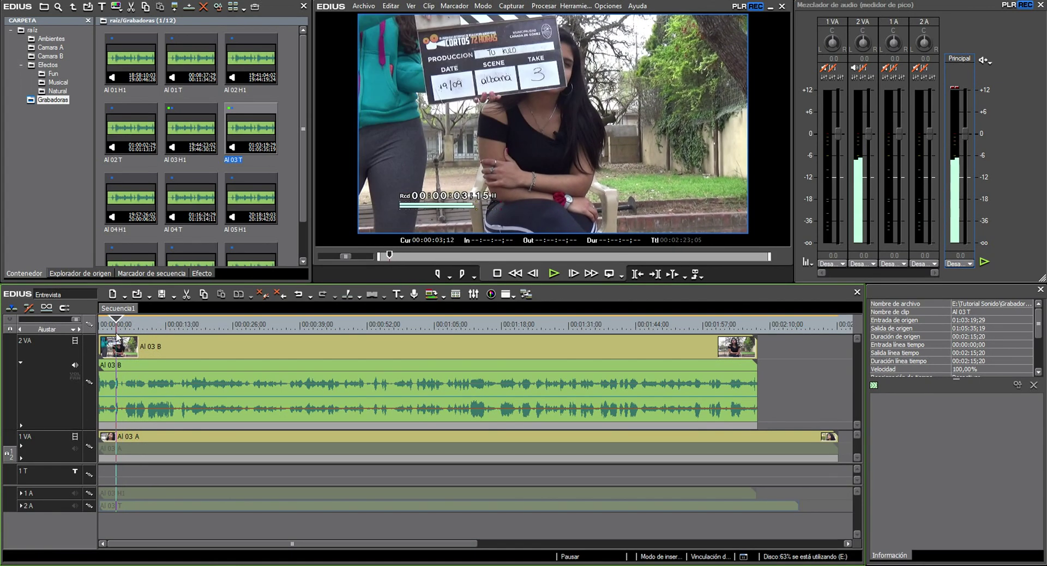
key(space)
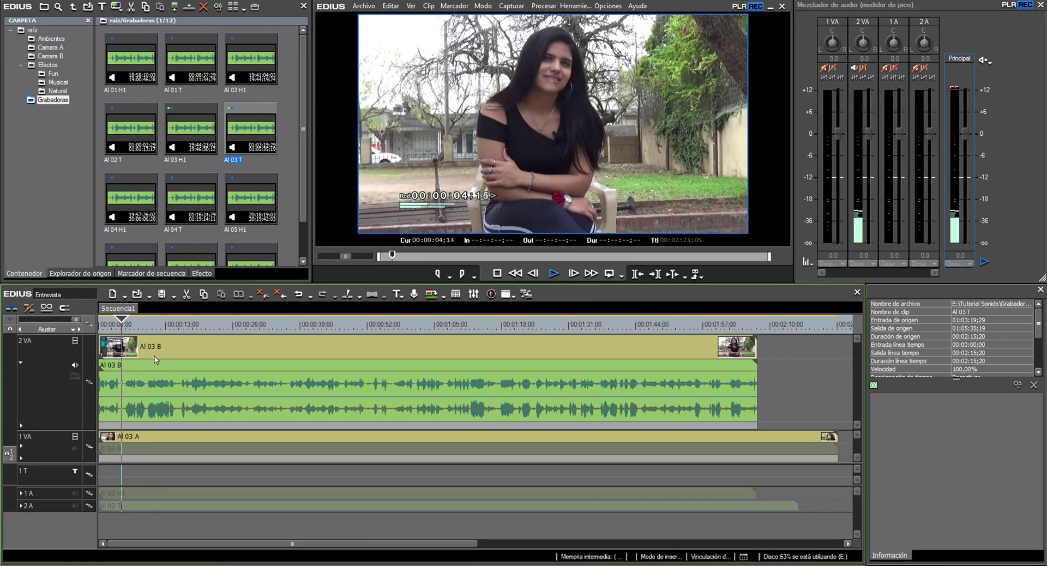
click(111, 325)
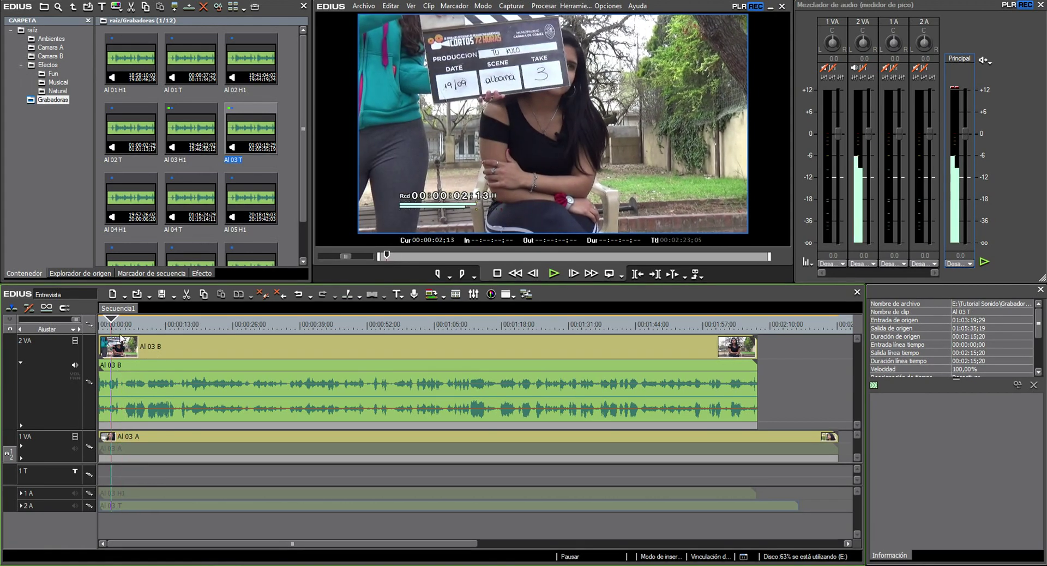
drag(76, 320, 46, 327)
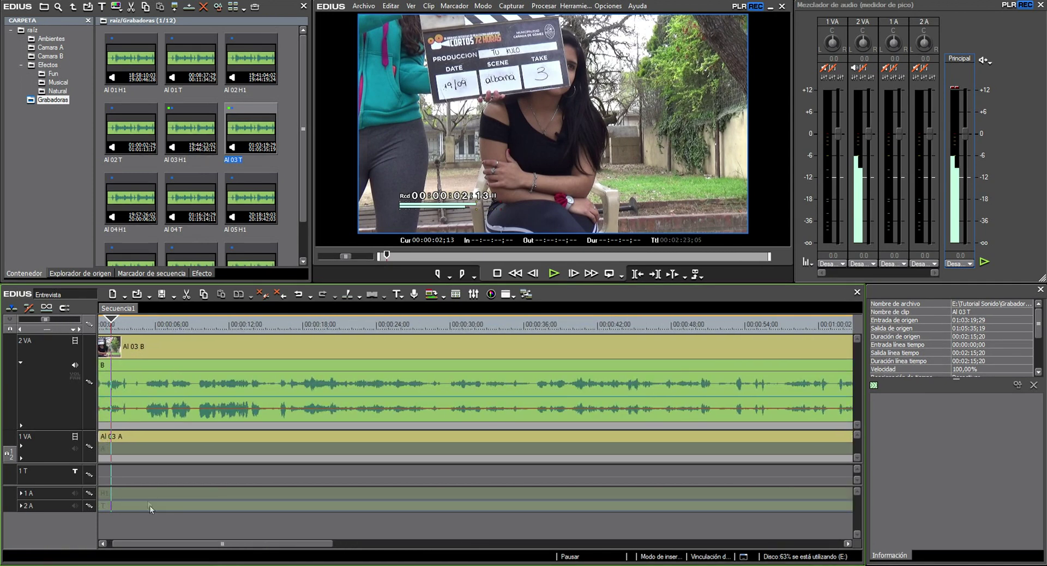
drag(158, 545, 123, 545)
click(118, 326)
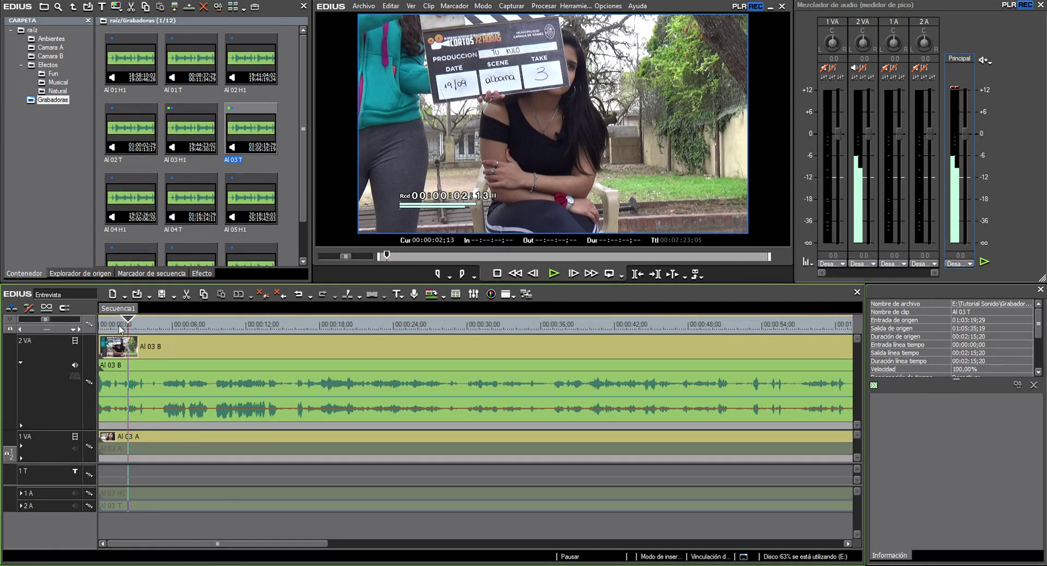
key(space)
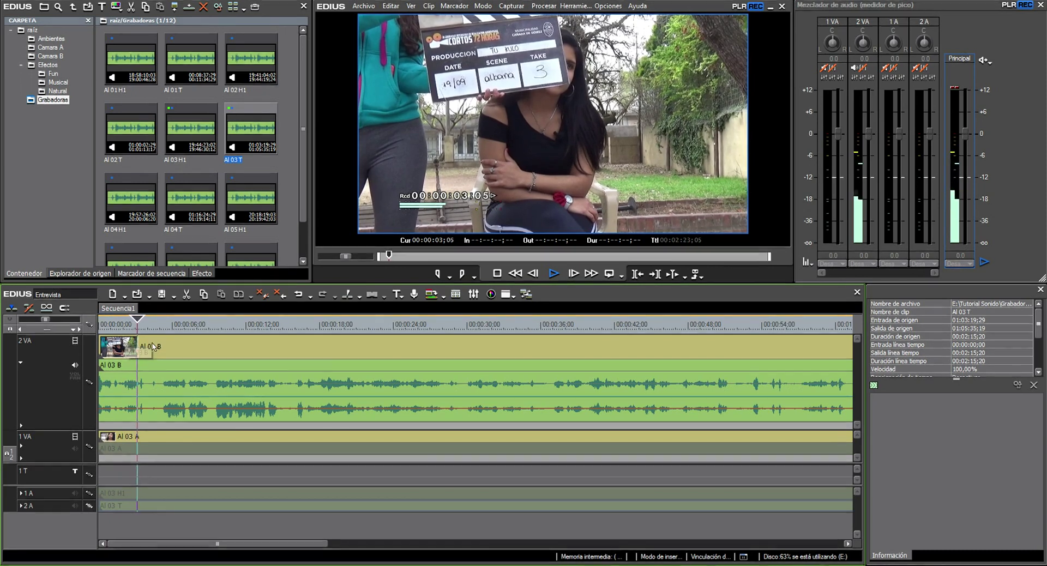
key(space)
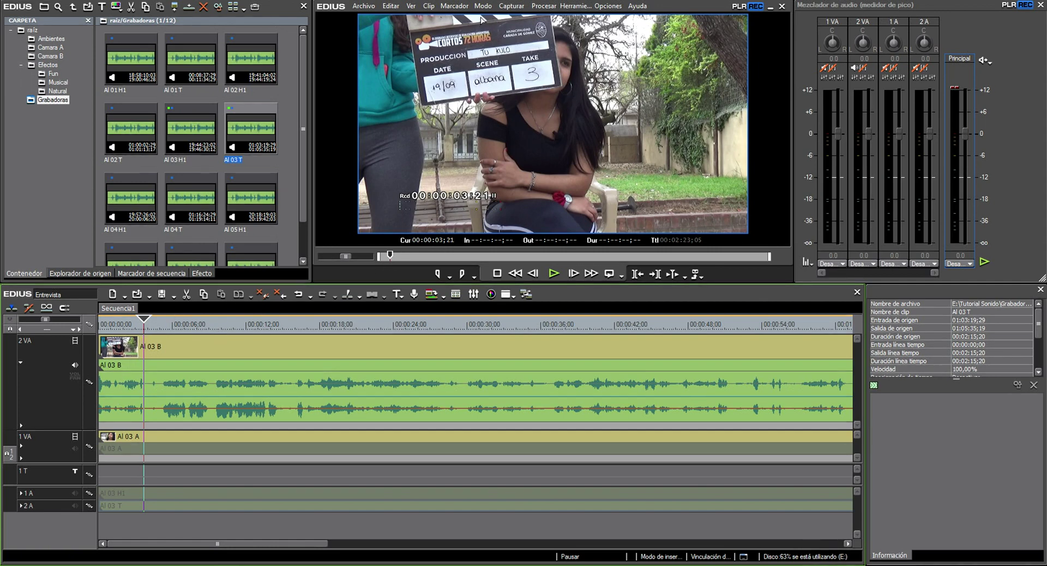
Step: Trim the start of Al 03 B to the clap at 00:00:03;13, and move the clip along 2 VA to about 00:00:36;09
drag(144, 329, 139, 336)
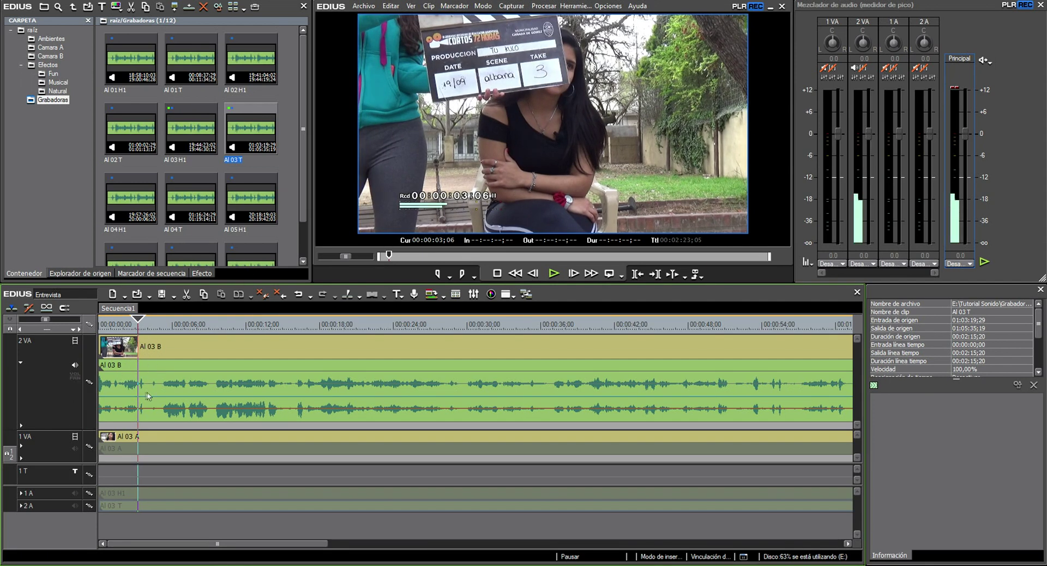
key(Right)
key(Right)
key(Right)
key(Right)
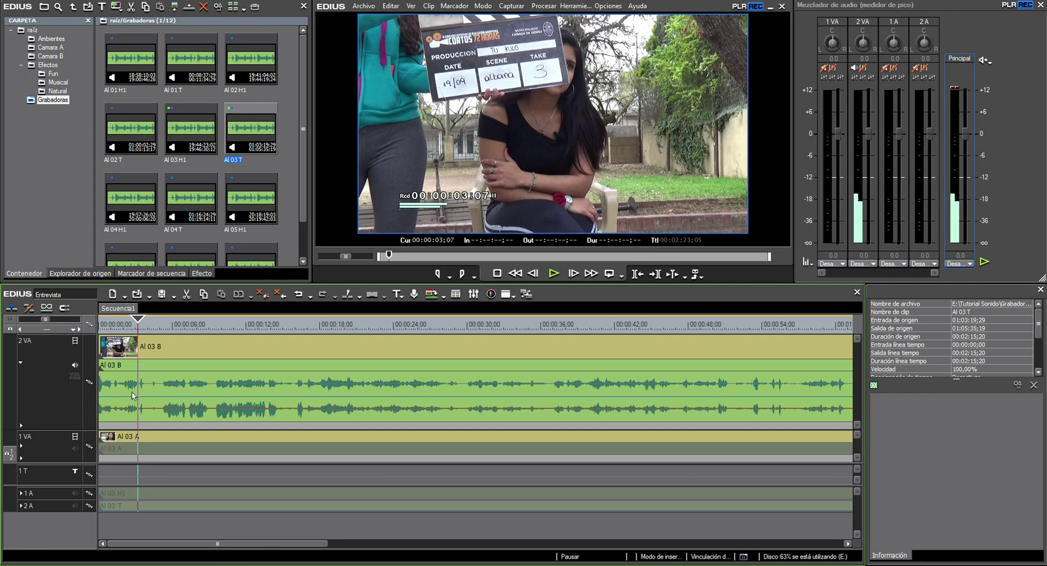
key(Right)
key(Right)
key(Right)
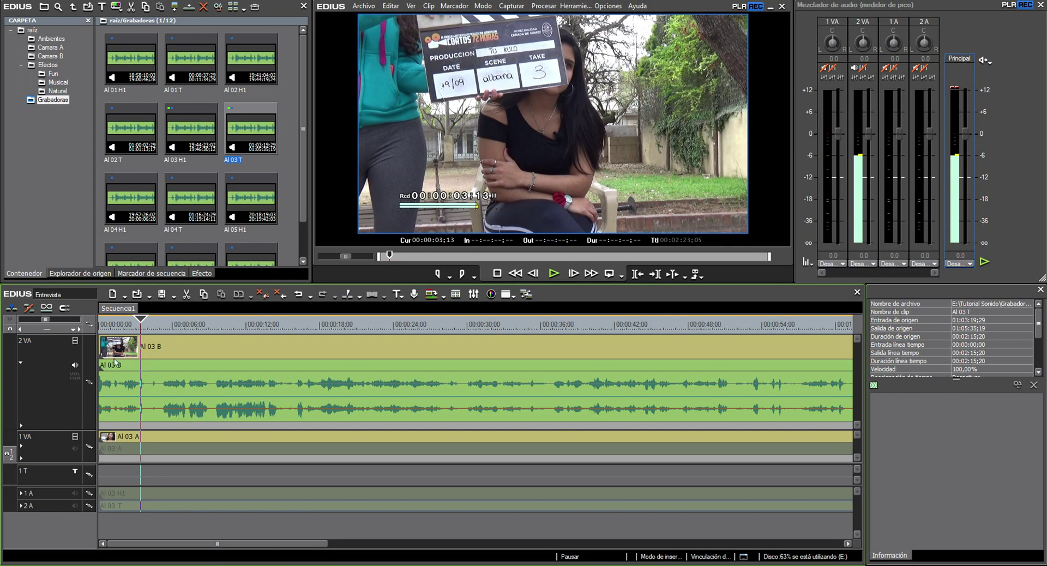
drag(101, 348, 141, 349)
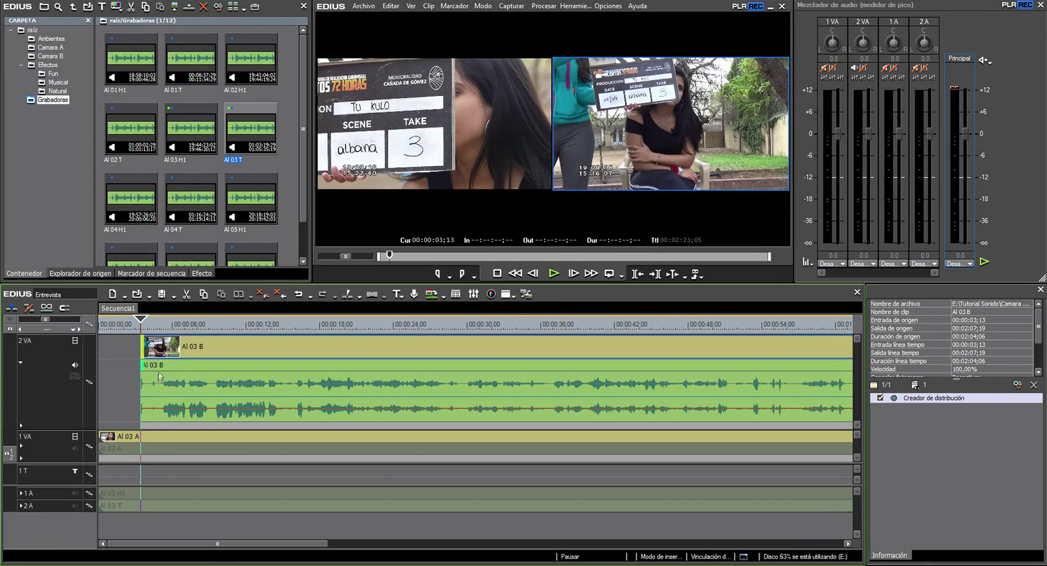
drag(186, 370, 589, 365)
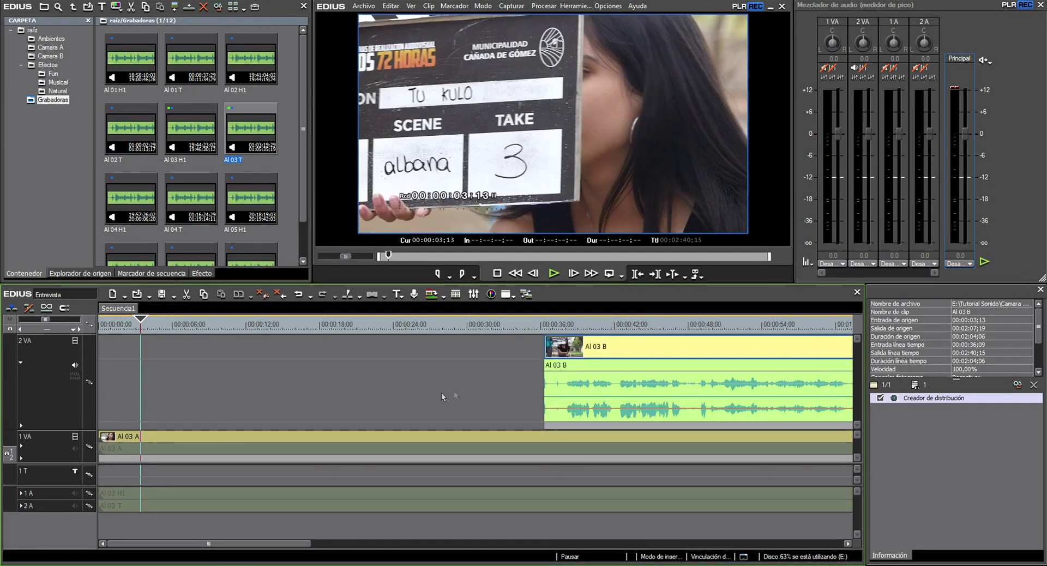
Step: Mute the audio of track 2 VA, unmute 1 VA, and reduce the height of track 2 VA
click(74, 364)
click(76, 448)
drag(49, 430, 49, 384)
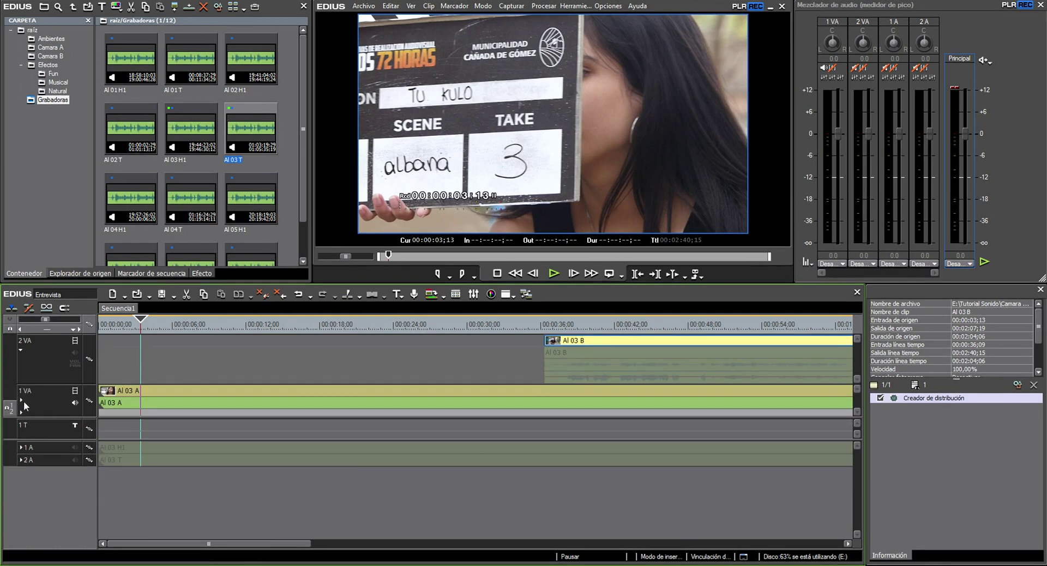
Step: Expand the audio of track 1 VA to show the volume waveform of Al 03 A, and play the clapperboard section from about 00:00:19
click(22, 400)
click(71, 414)
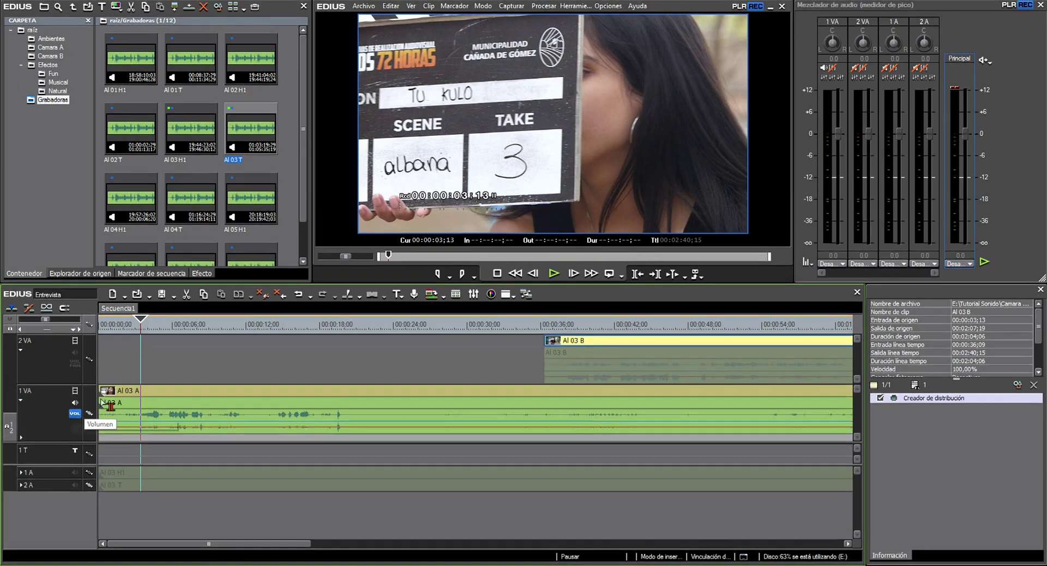
drag(186, 321, 334, 332)
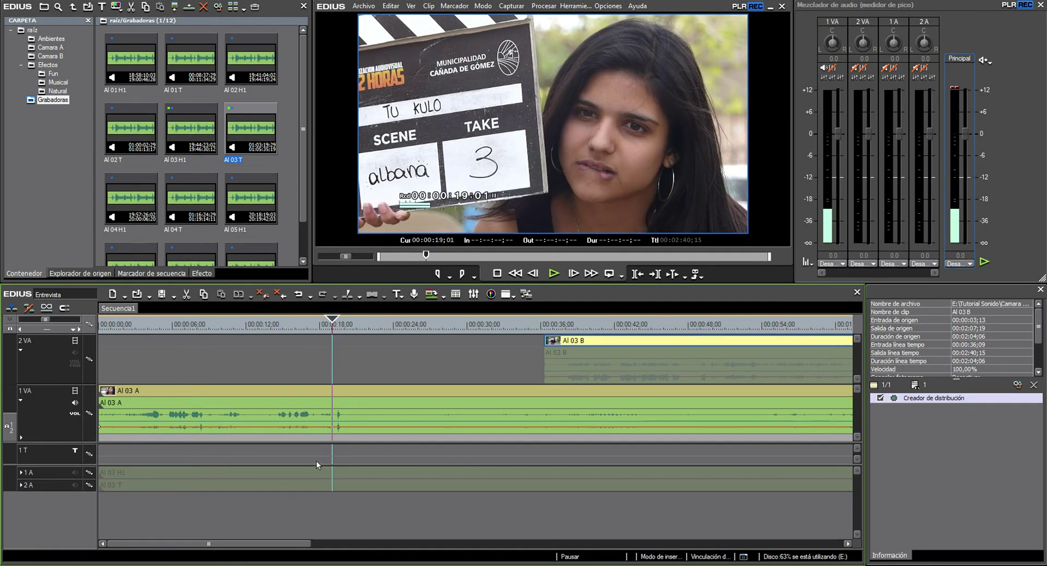
key(space)
key(space)
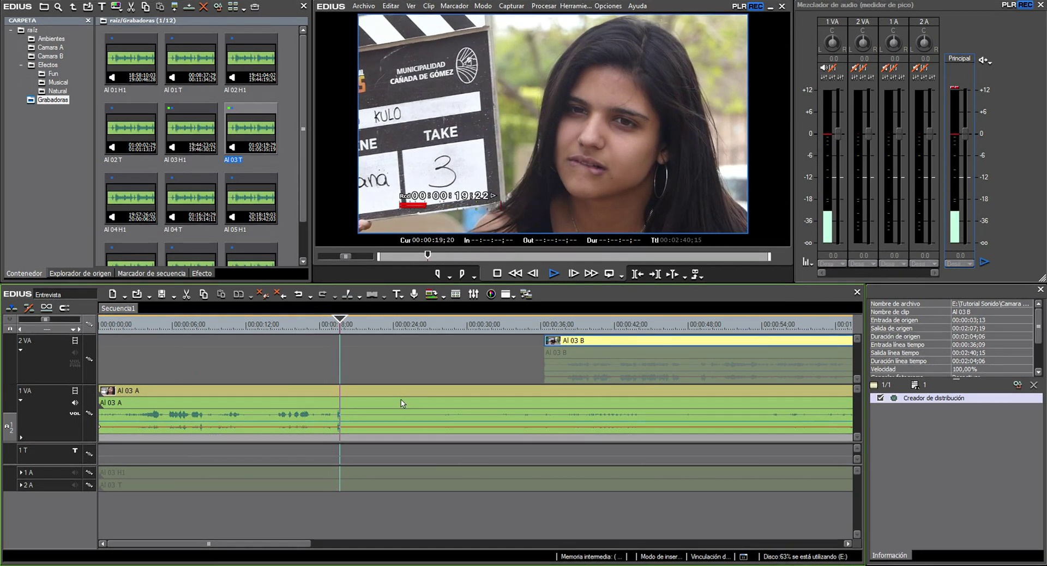
Step: Place the playhead frame by frame on the clapperboard hit of Al 03 A at 00:00:19;15
key(Left)
key(Left)
key(Left)
key(Left)
key(Left)
key(Left)
key(Left)
key(Left)
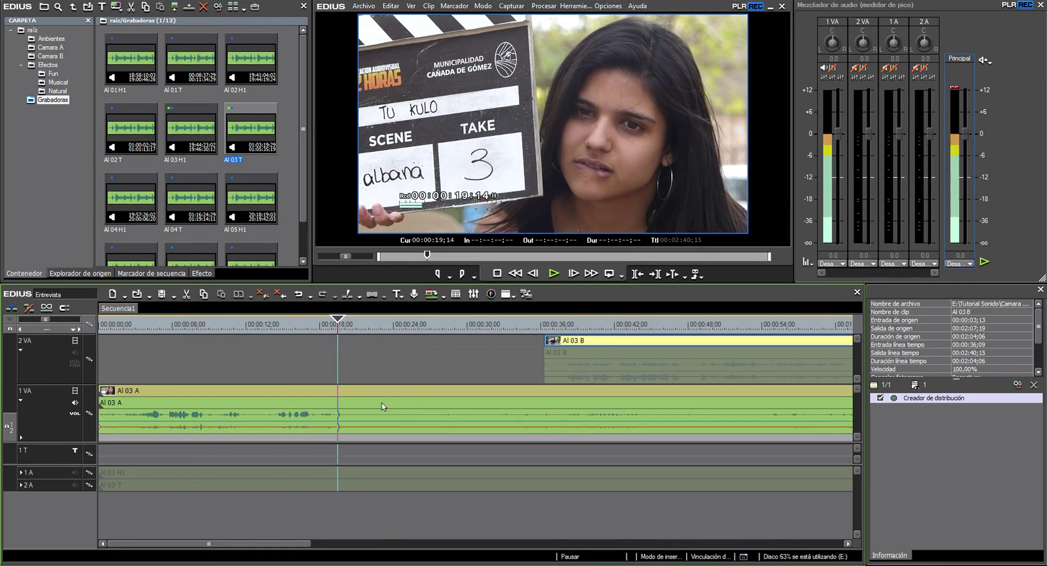
key(Right)
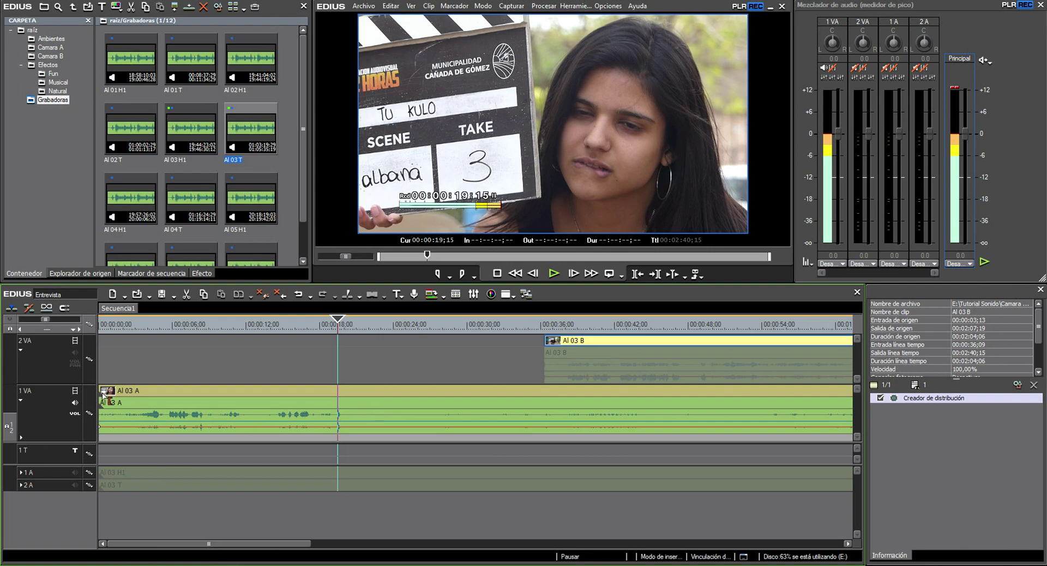
Step: Trim the start of Al 03 A to the clap at 00:00:19;15, and move the clip to 00:00:36;09, aligned with Al 03 B
drag(103, 395, 338, 426)
click(573, 400)
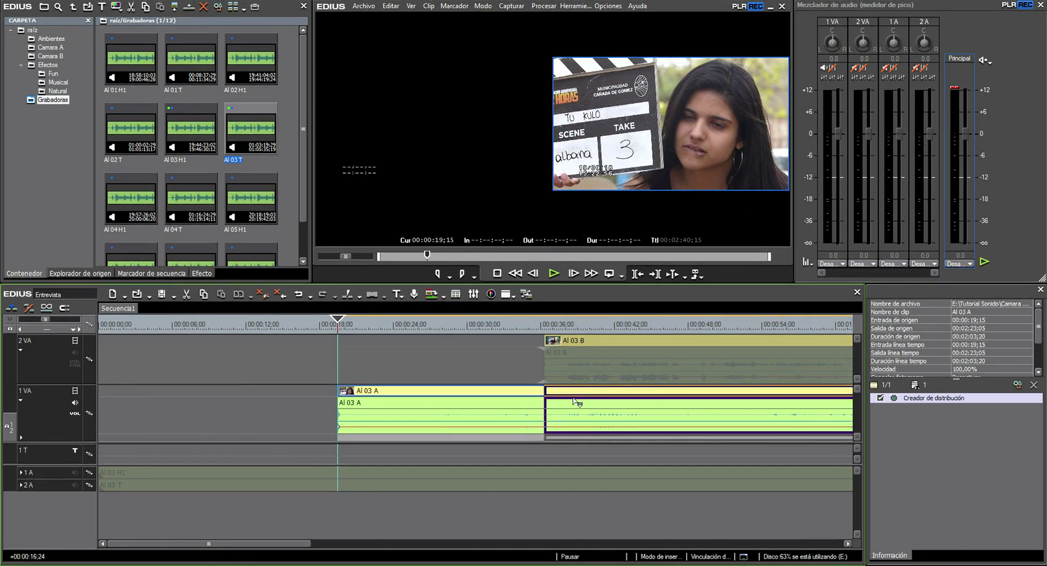
drag(573, 402, 573, 402)
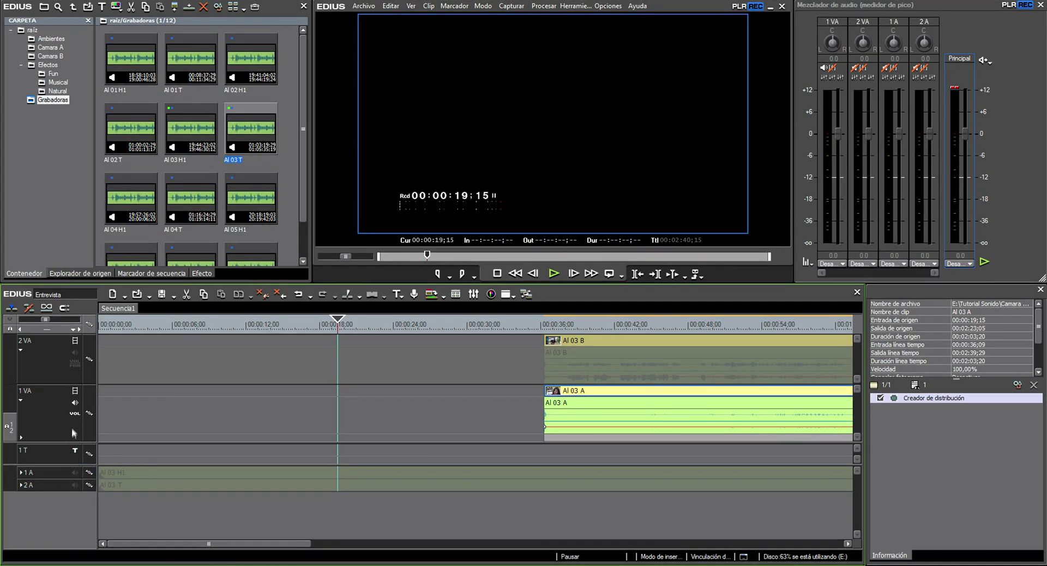
Step: Mute track 1 VA, unmute and enlarge audio track 1 A to show its waveform, and collapse the audio of 1 VA and 2 VA
click(75, 403)
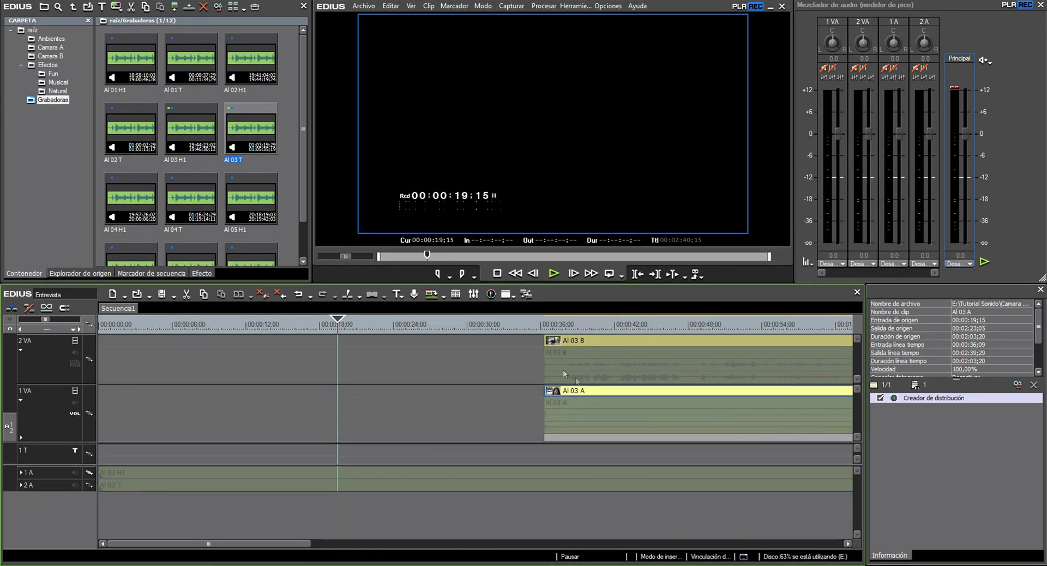
click(75, 472)
click(20, 472)
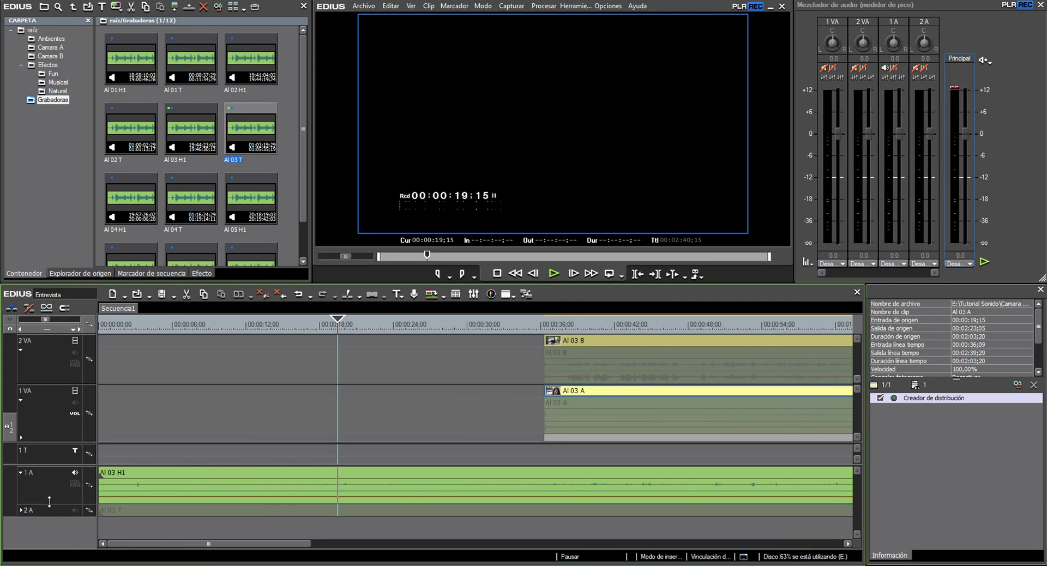
drag(51, 510, 51, 515)
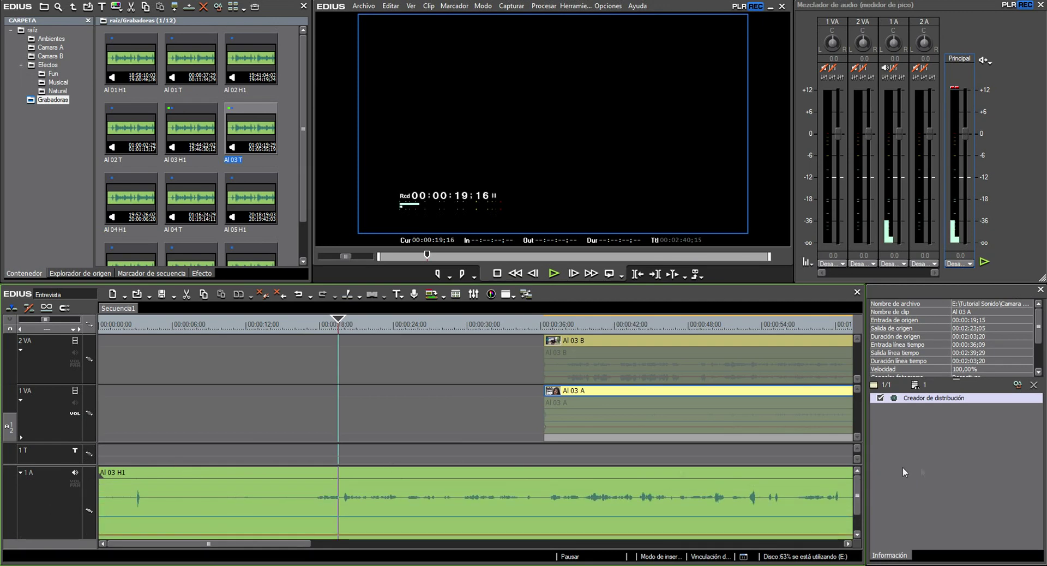
drag(854, 497, 853, 497)
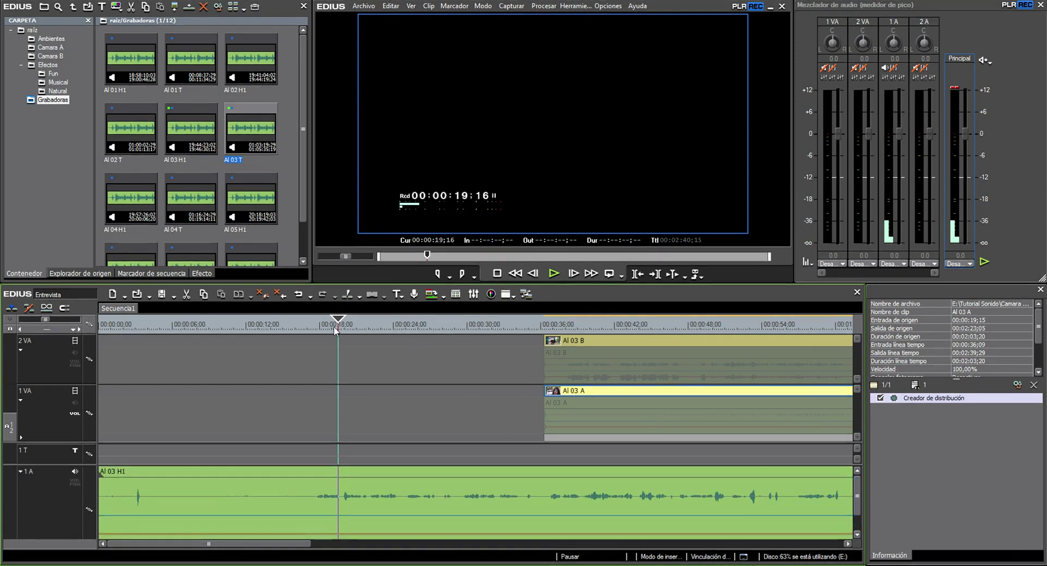
click(21, 402)
click(20, 349)
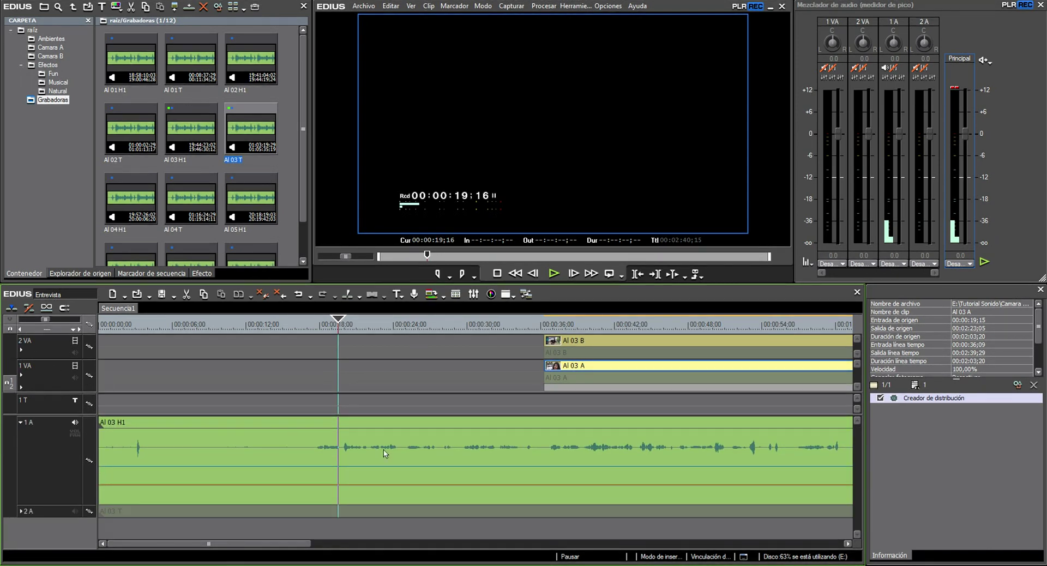
Step: Locate the clap in the waveform of Al 03 H1 and trim the start of the clip to it at 00:00:03;05
drag(137, 330, 133, 429)
key(space)
key(space)
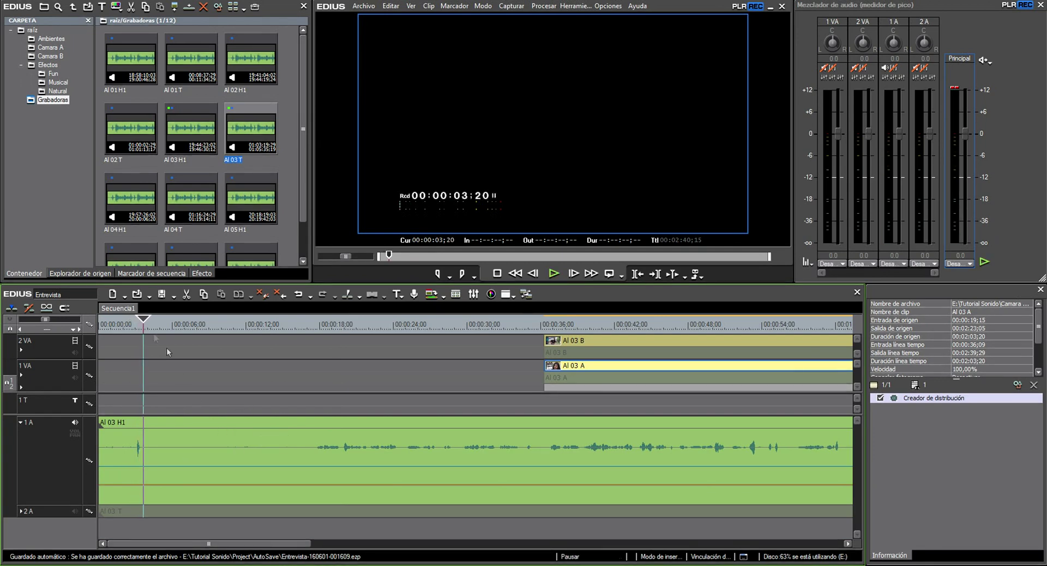
click(135, 329)
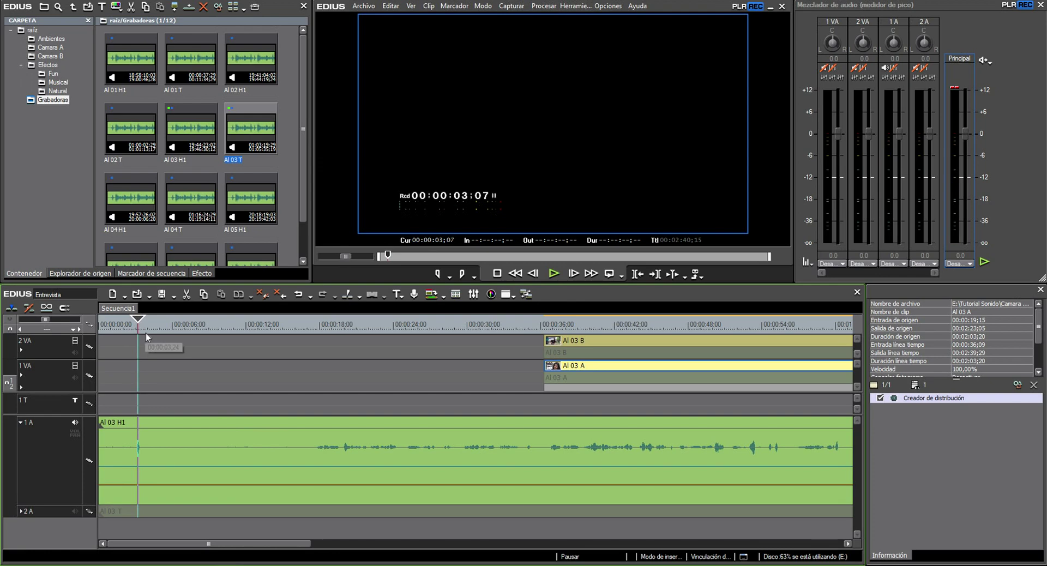
key(Left)
key(Left)
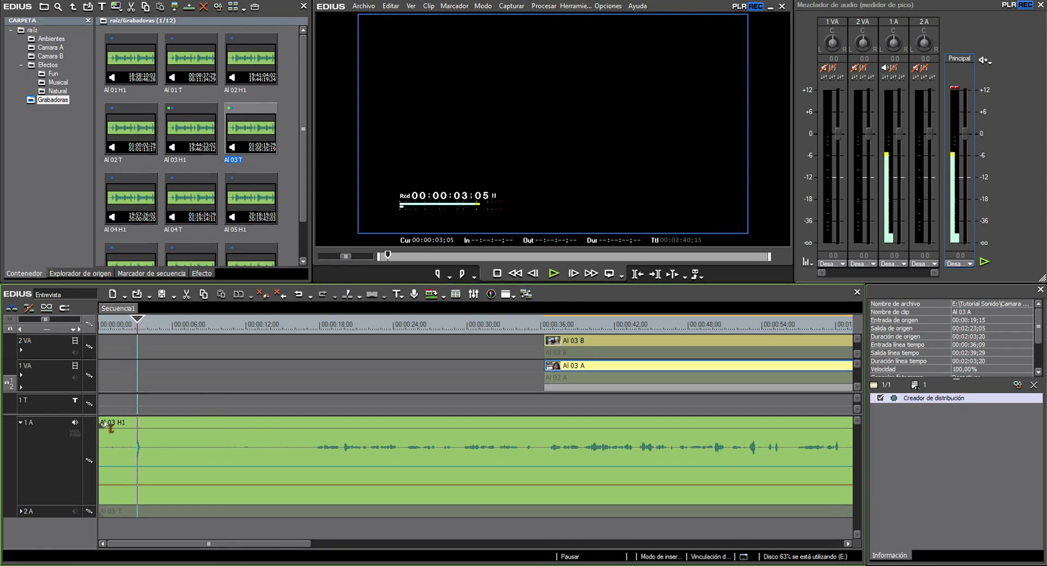
drag(102, 426, 137, 428)
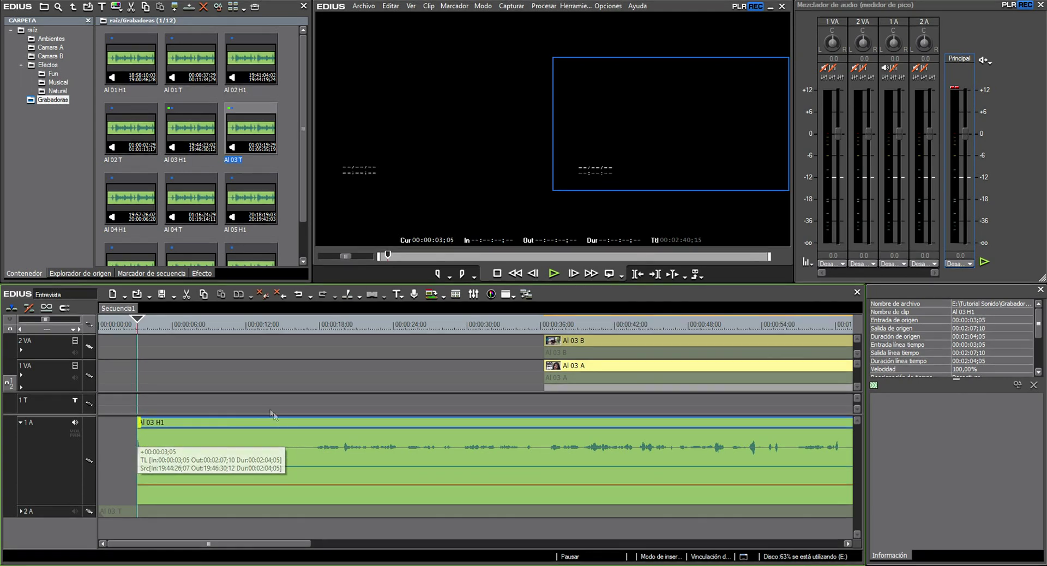
Step: Play a short stretch of Al 03 H1 from about 00:00:18 to listen to its recorded voice
click(325, 327)
key(space)
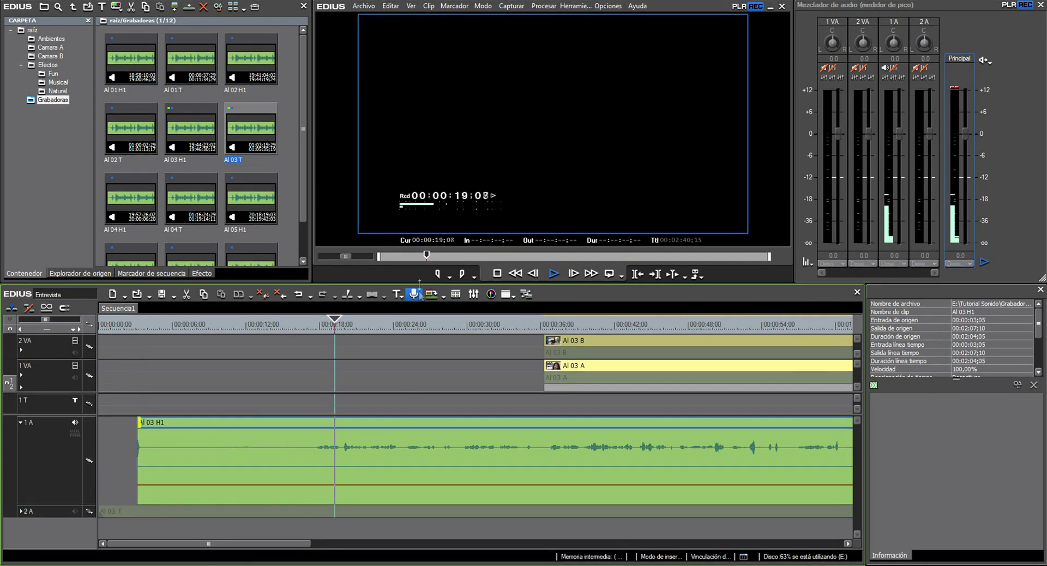
key(space)
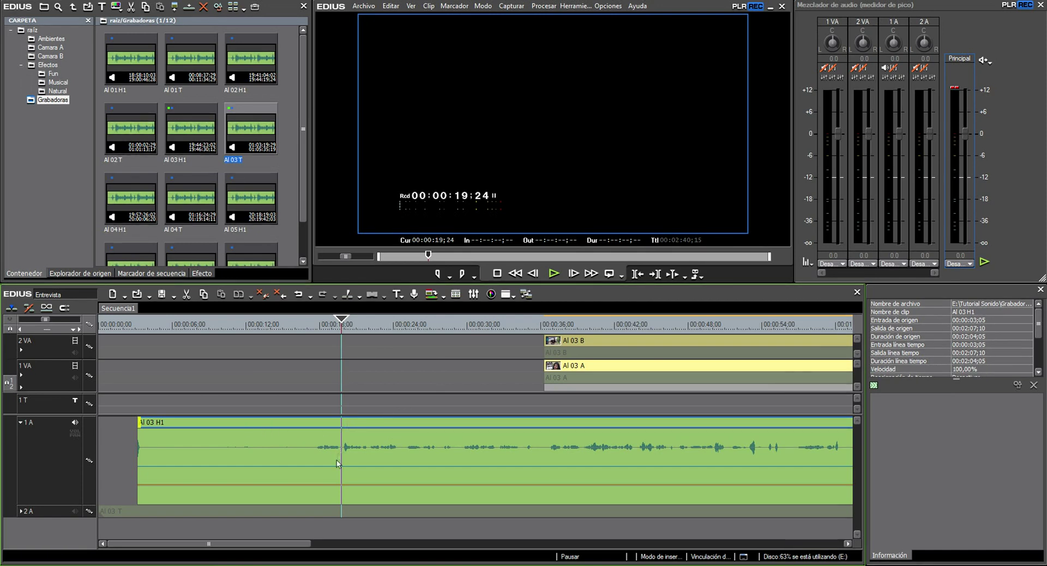
Step: Set the channel option of Al 03 H1 to Canal monoaural 1 in its clip properties
click(356, 424)
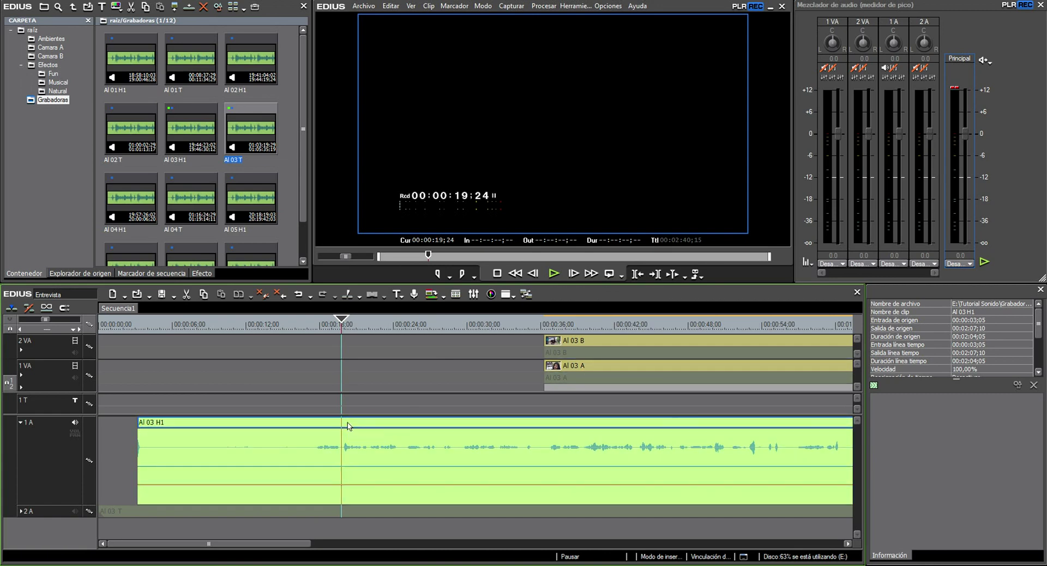
right_click(348, 426)
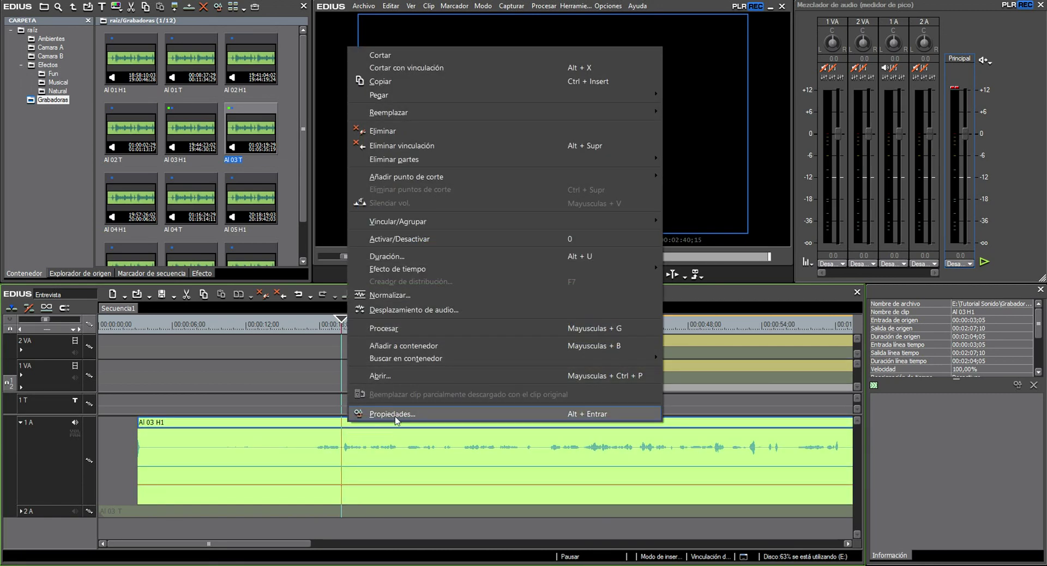
click(393, 414)
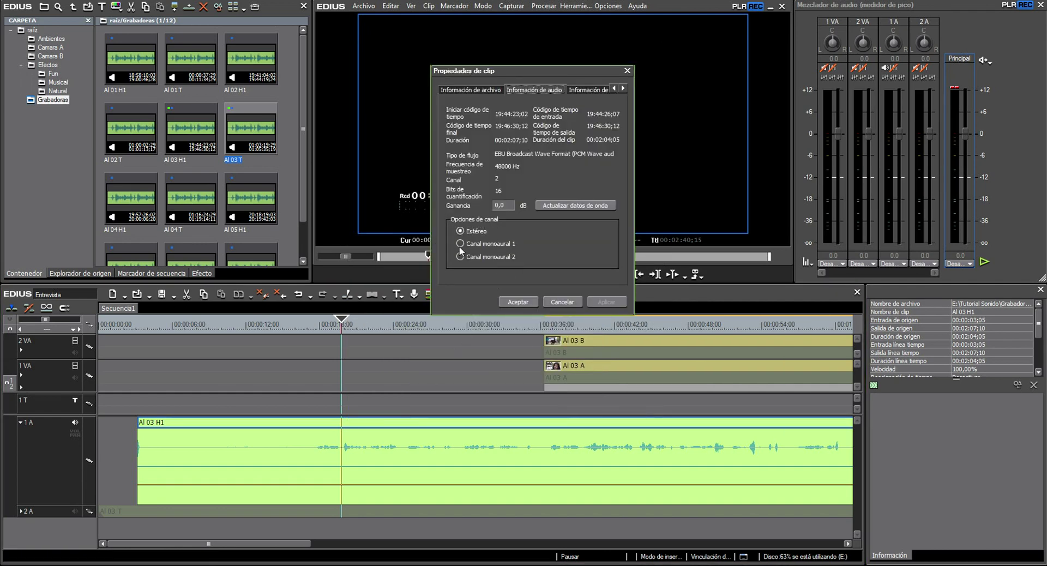
click(493, 244)
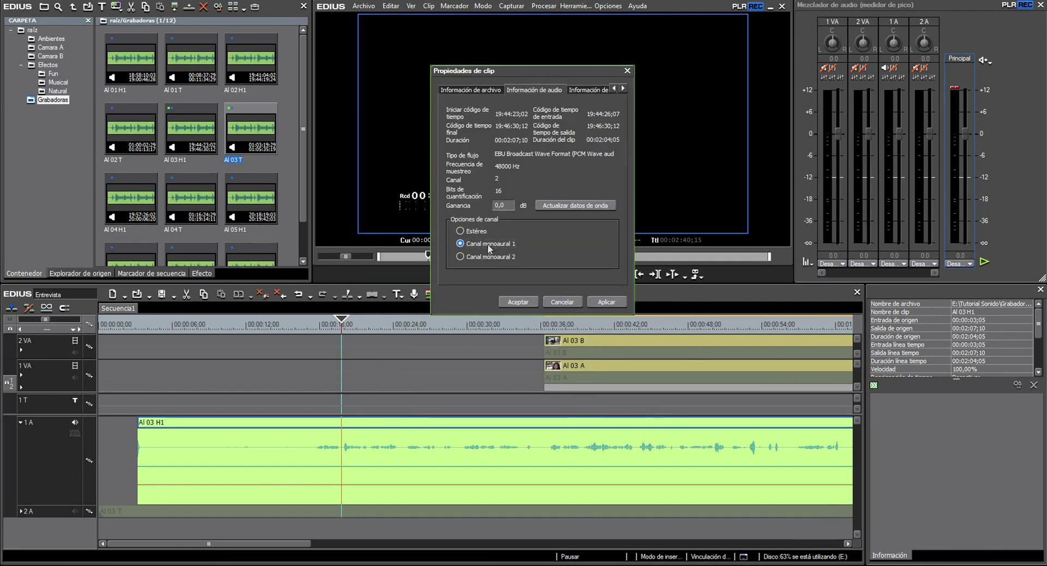
click(610, 301)
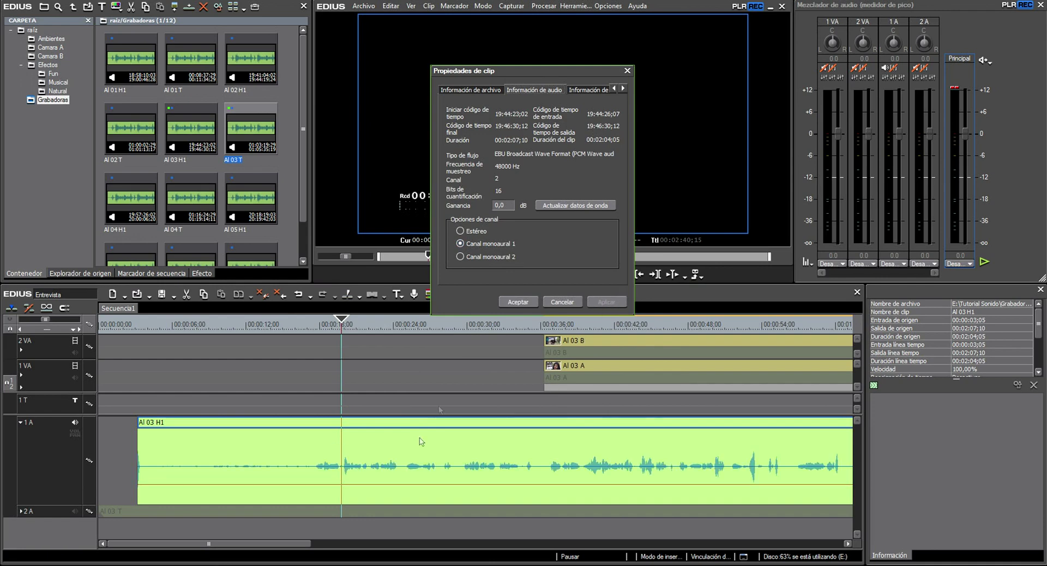
click(517, 302)
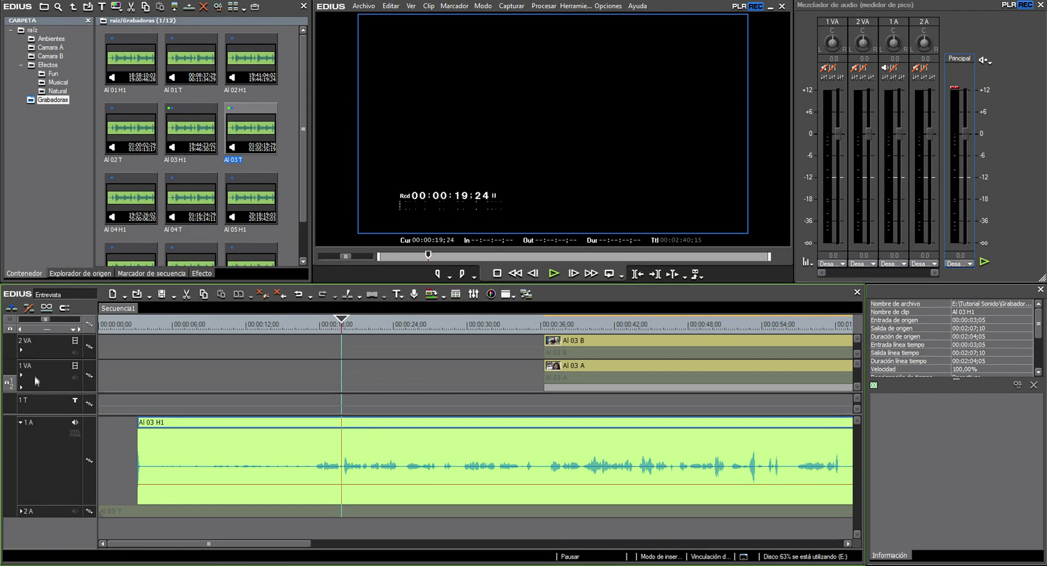
Step: Examine the two-channel waveform of Al 03 B by briefly expanding and unmuting track 2 VA, leaving the track muted and collapsed
click(22, 348)
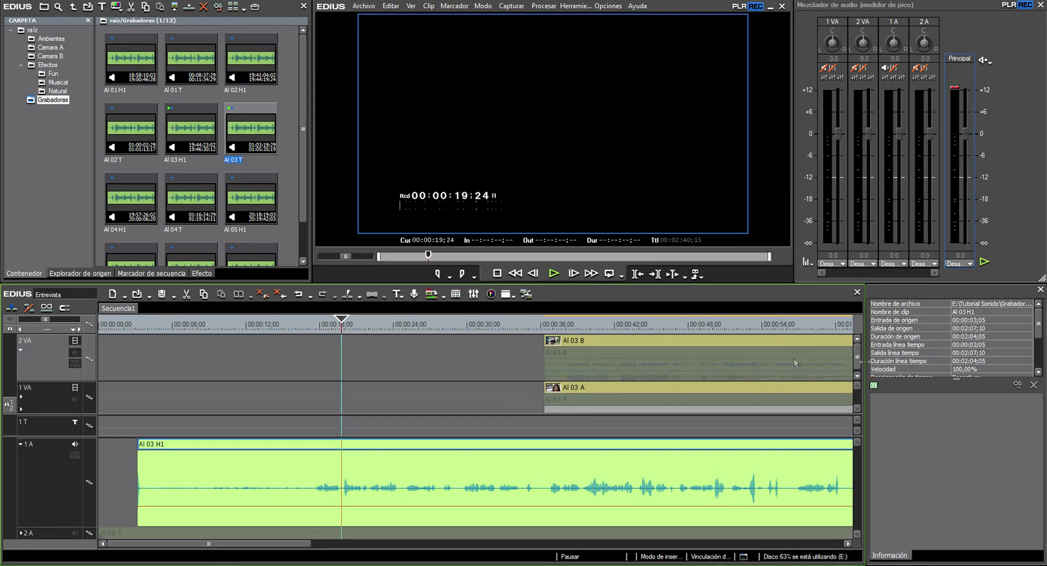
scroll(861, 360, down, 1)
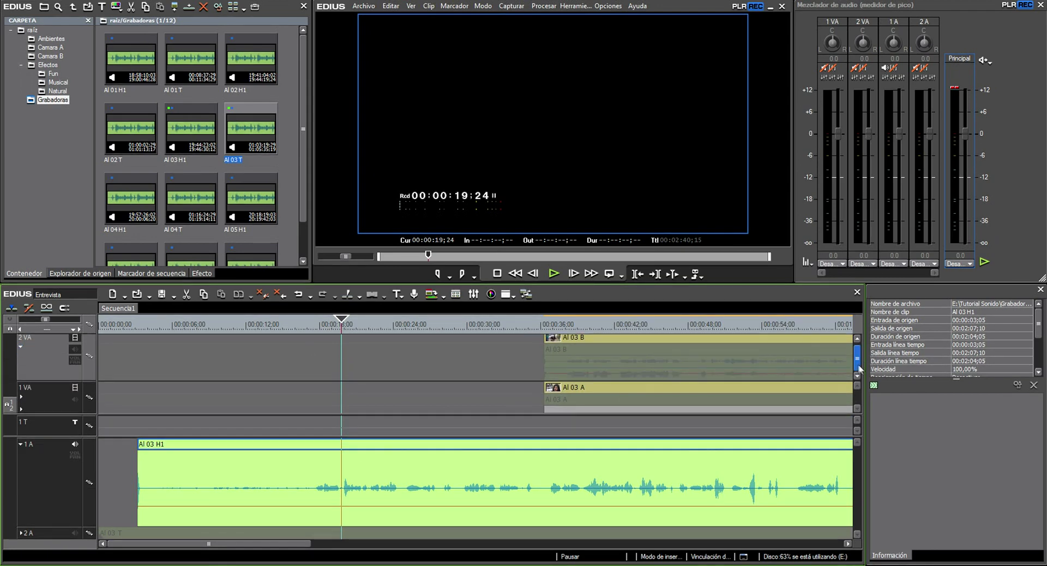
click(76, 350)
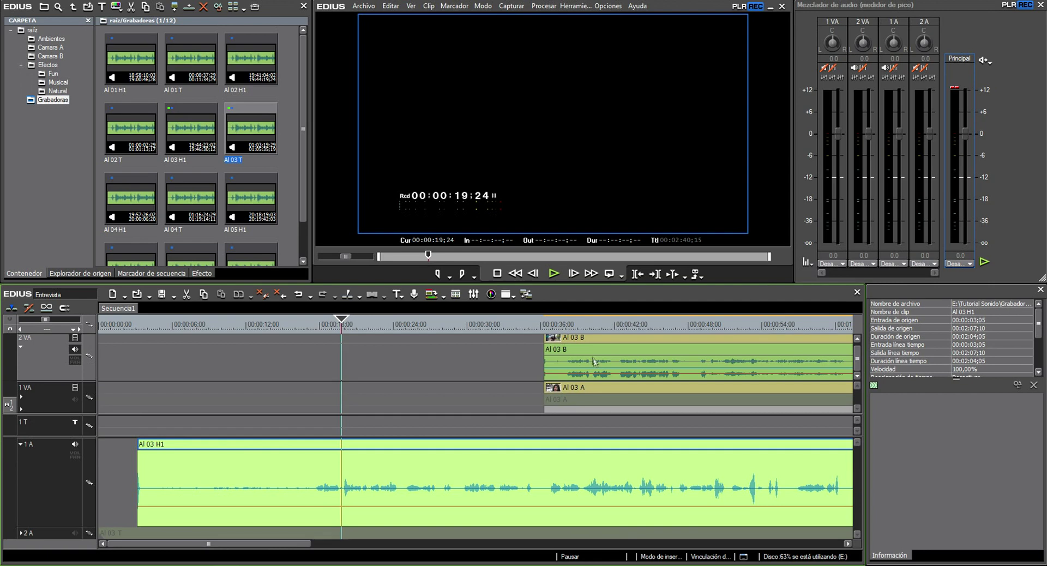
click(75, 350)
click(21, 346)
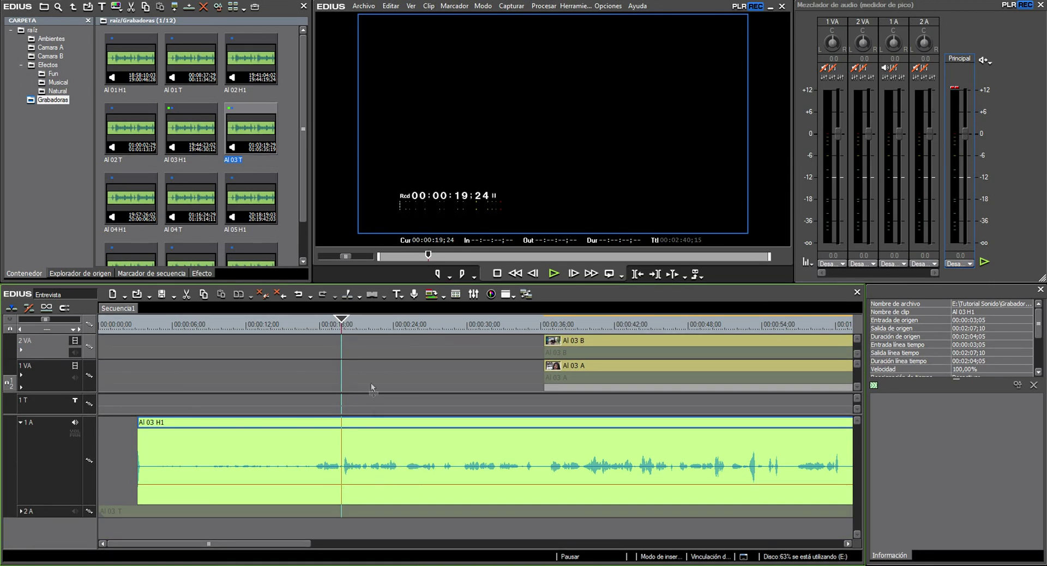
Step: Play the mono Al 03 H1 audio from 00:00:19;24 and again around 00:00:53, and return the playhead to 00:00:18;08
key(space)
key(space)
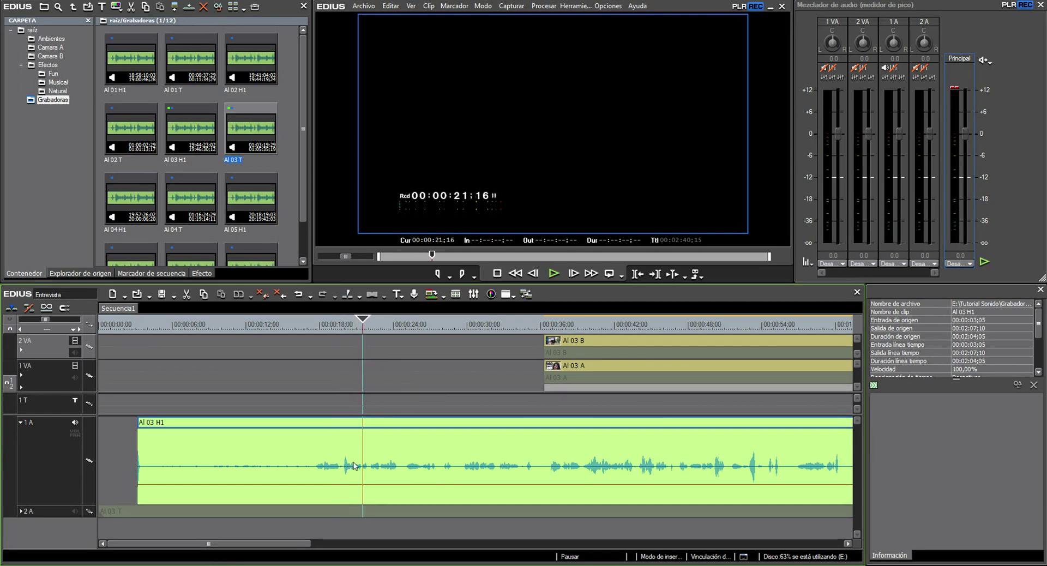
click(738, 324)
key(space)
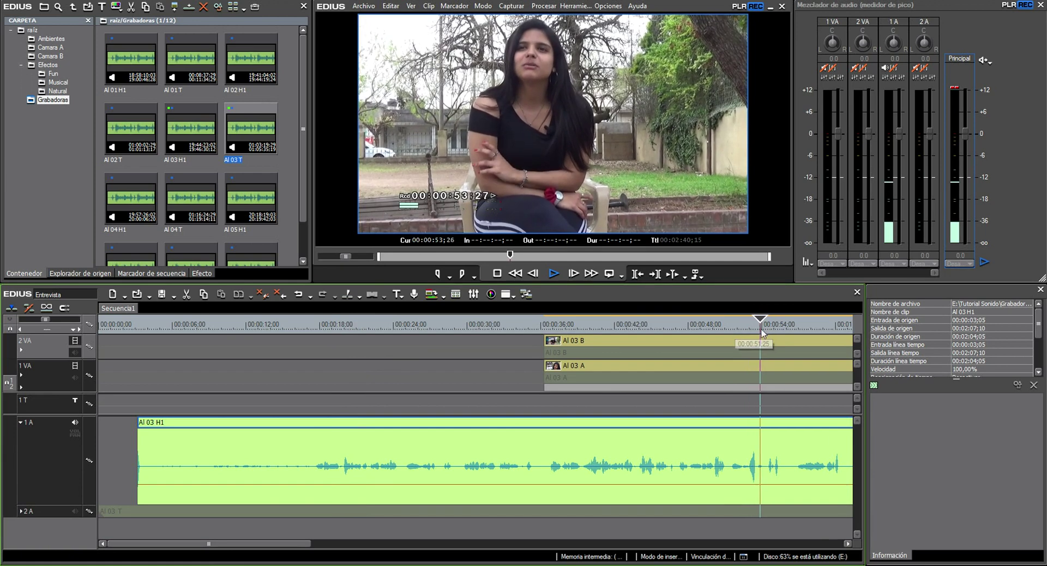
key(space)
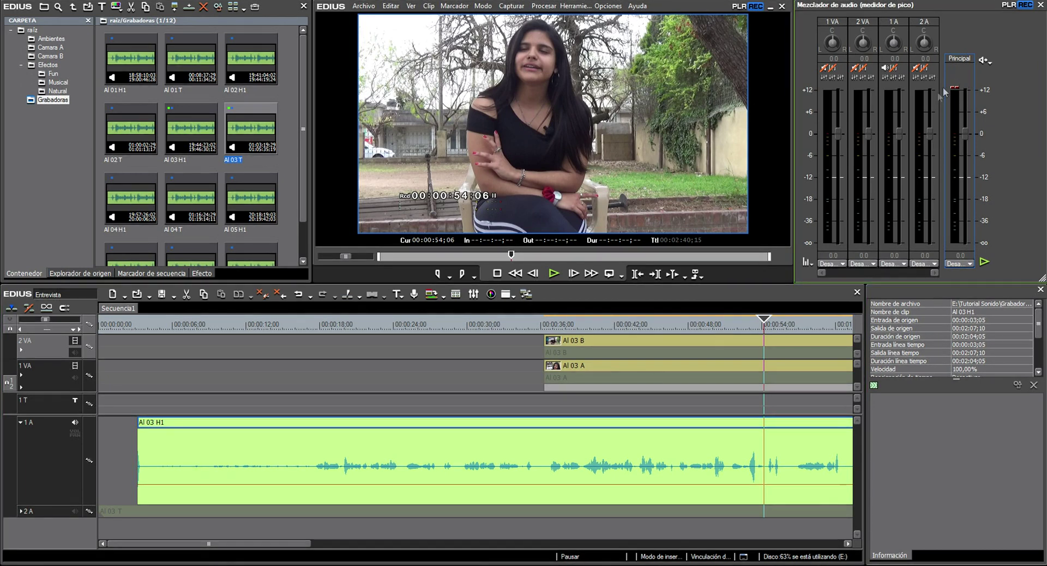
drag(726, 327, 323, 327)
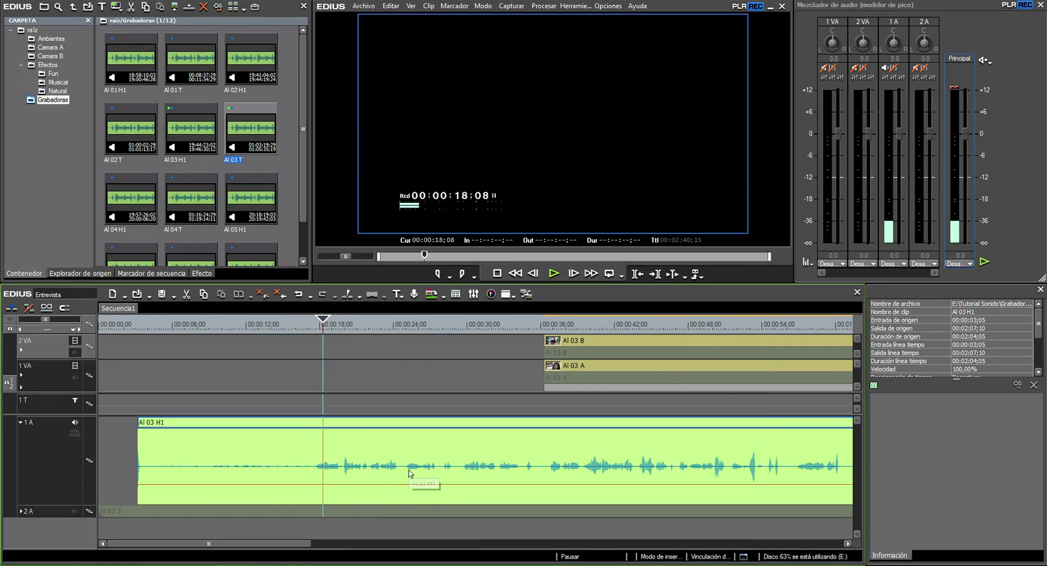
Step: Raise the gain of Al 03 H1 to 12 dB in its clip properties
click(44, 329)
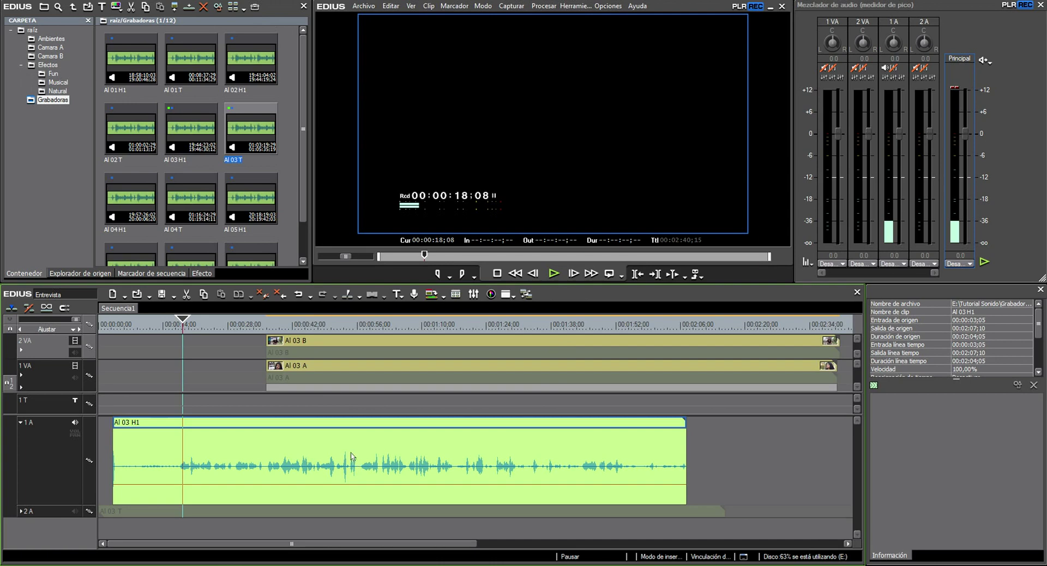
right_click(257, 425)
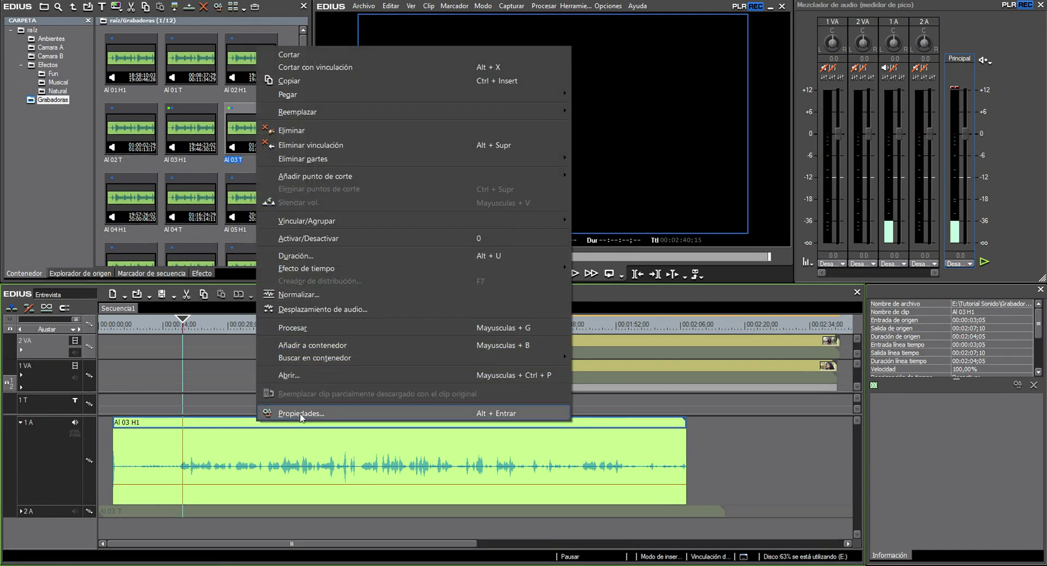
click(300, 413)
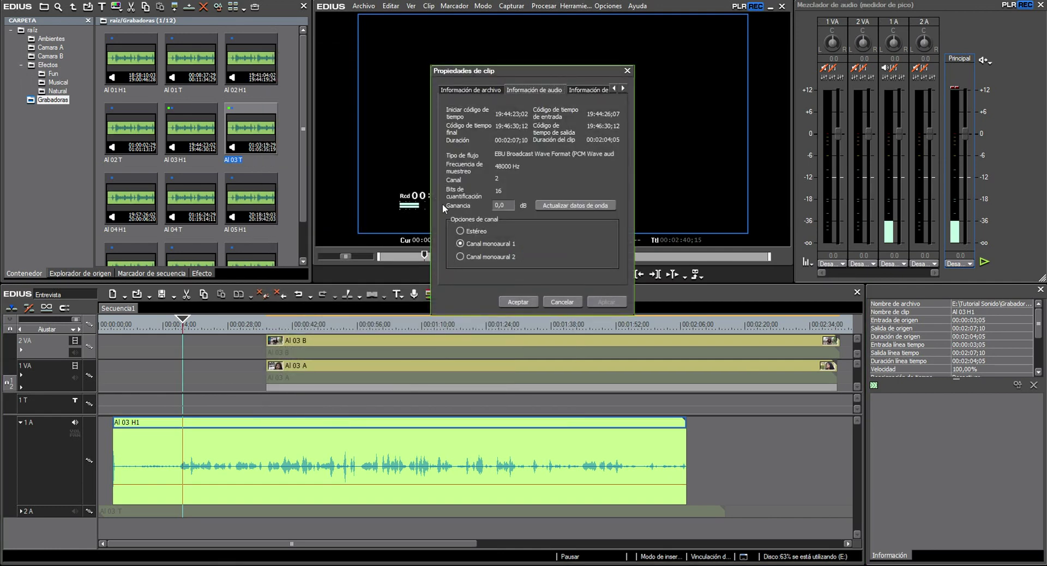
double_click(508, 205)
text(12)
drag(507, 206, 512, 95)
click(604, 302)
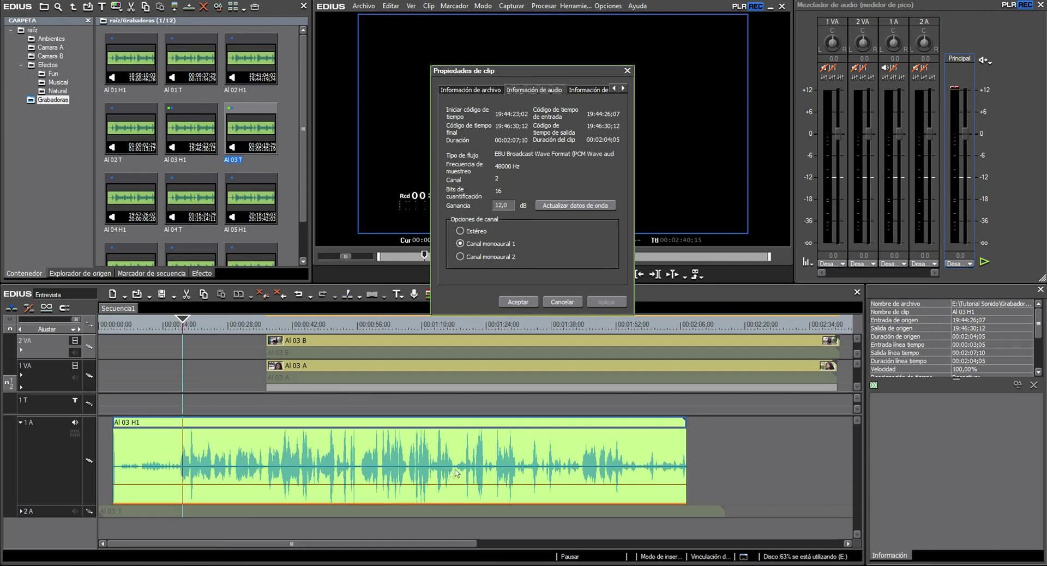
click(521, 299)
Step: Play Al 03 H1 from 00:00:38;26 and again from 00:01:02;05 to check its level on the audio mixer
click(278, 327)
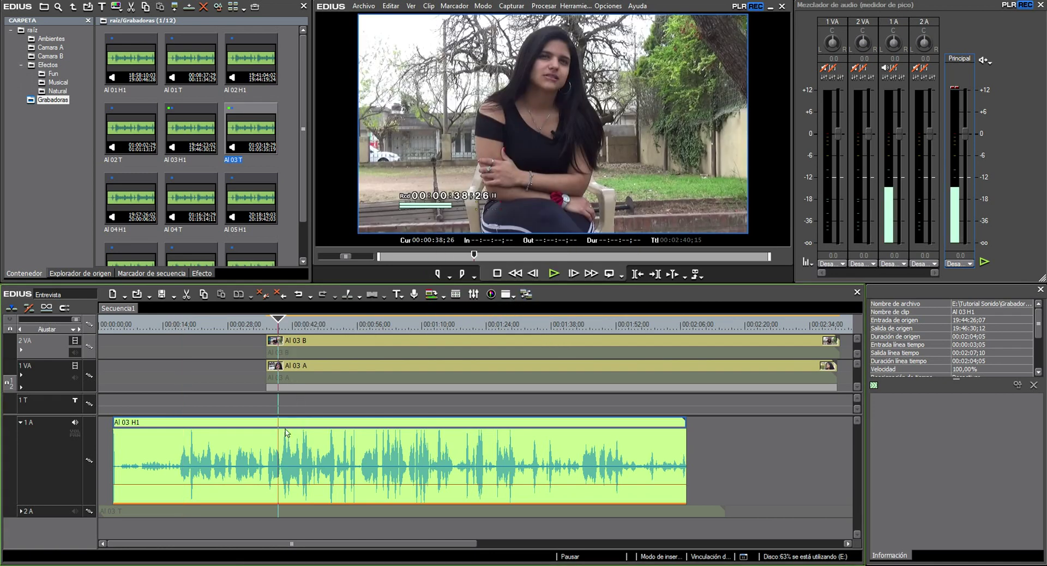
key(space)
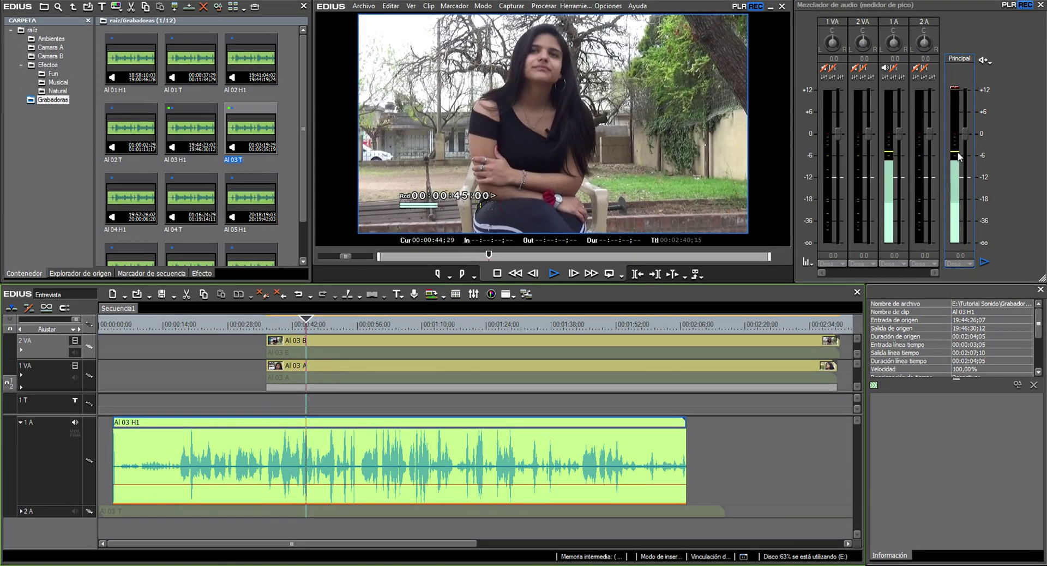
click(384, 323)
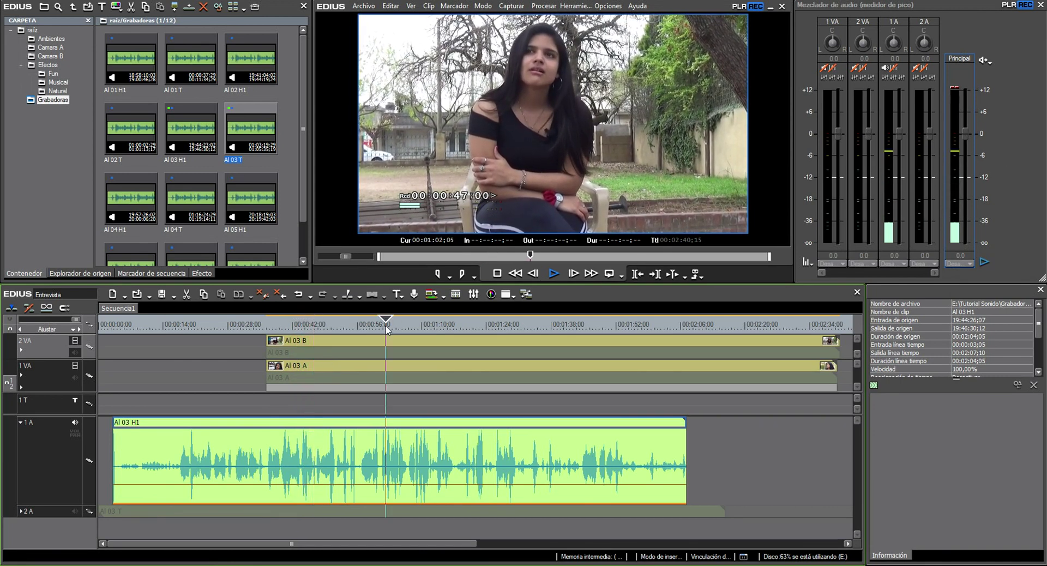
key(space)
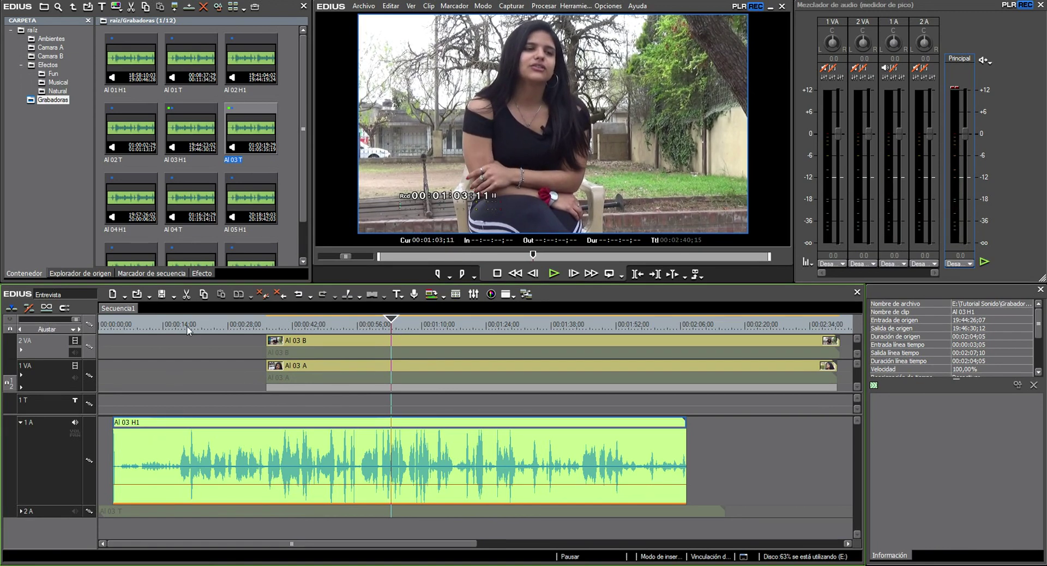
Step: Move Al 03 H1 roughly under the start of the camera clips and play a moment from 00:01:12;06 to check sync
drag(136, 426, 290, 433)
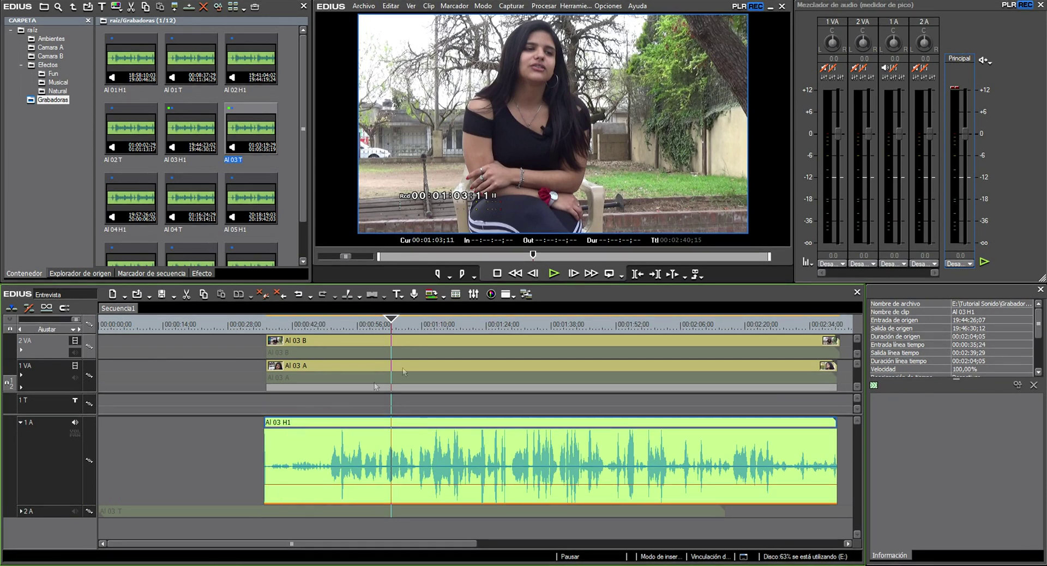
click(432, 324)
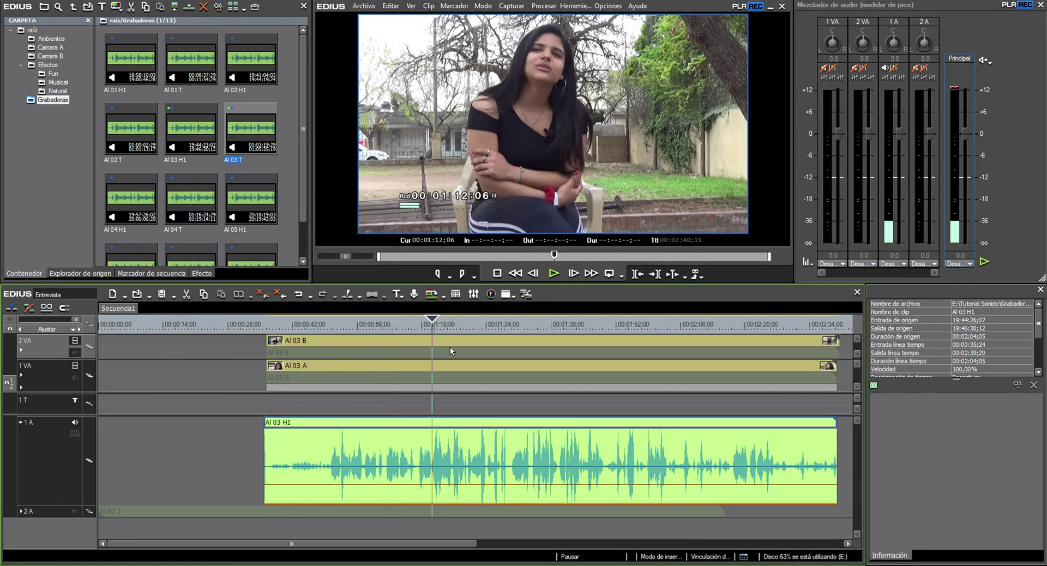
key(space)
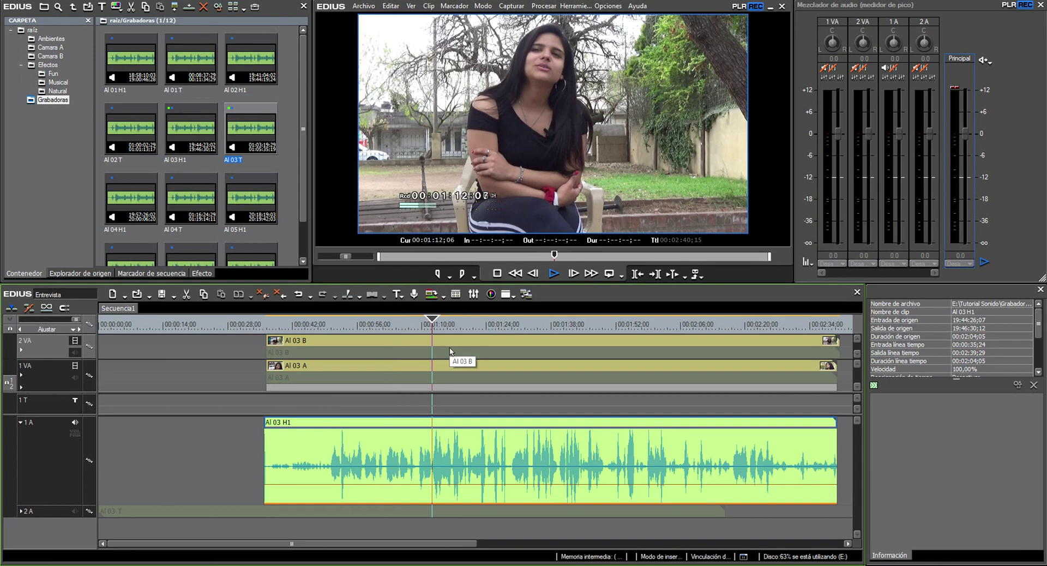
key(space)
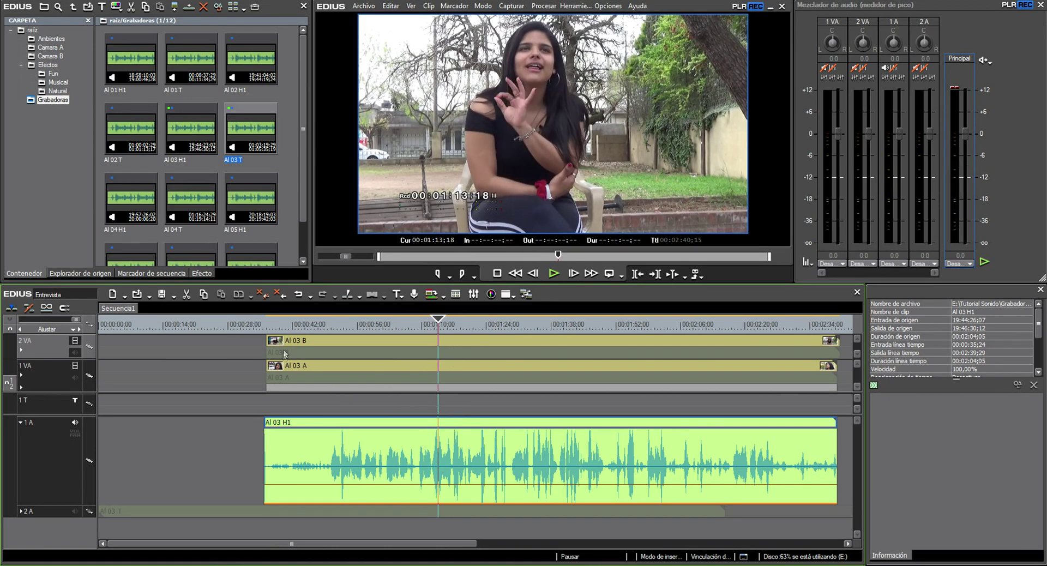
Step: Align the clapperboard start of Al 03 H1 exactly with the start of Al 03 A and Al 03 B
key(Page_Up)
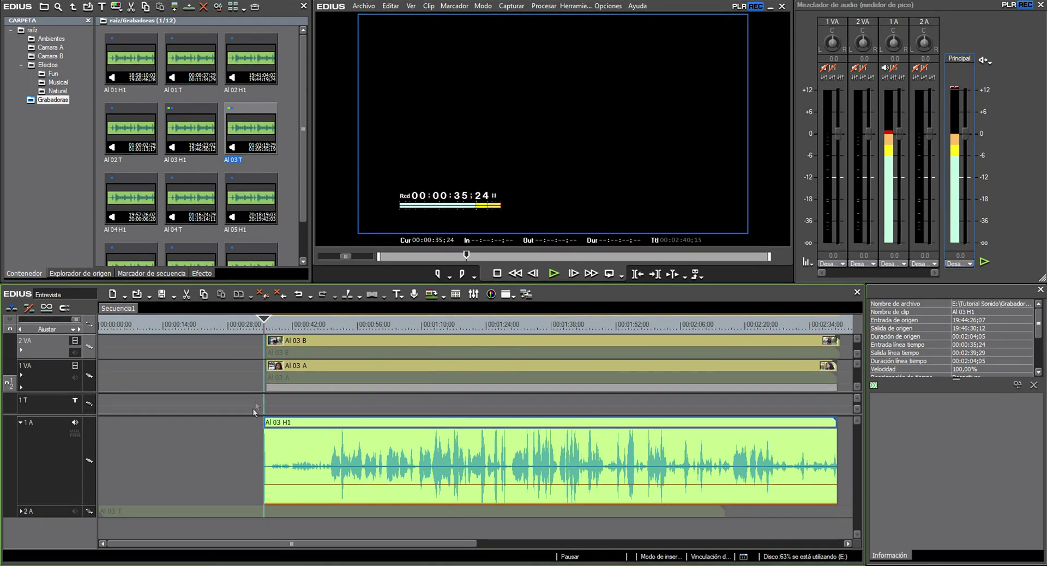
scroll(281, 355, up, 5)
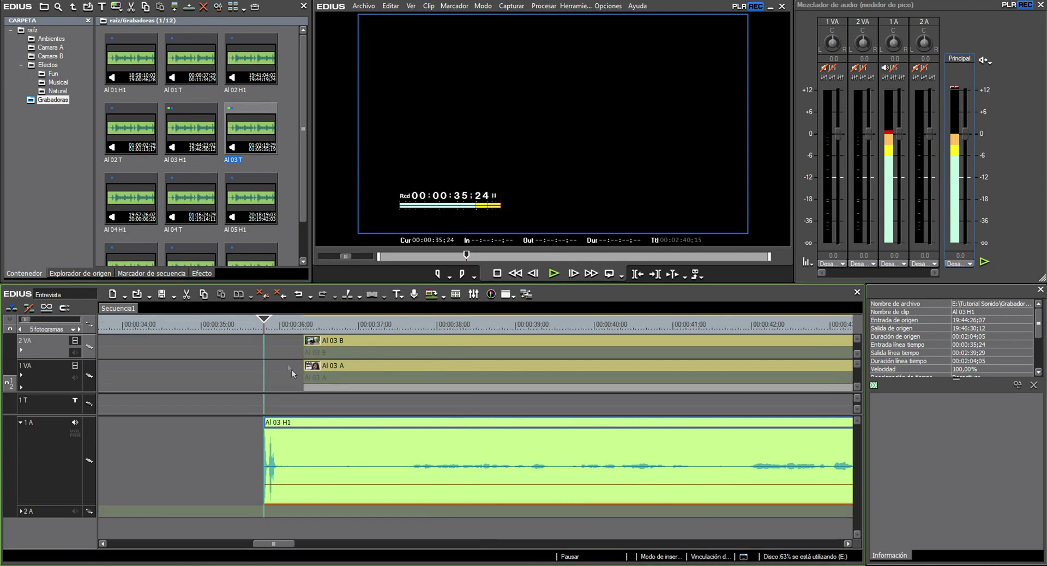
drag(301, 430, 342, 432)
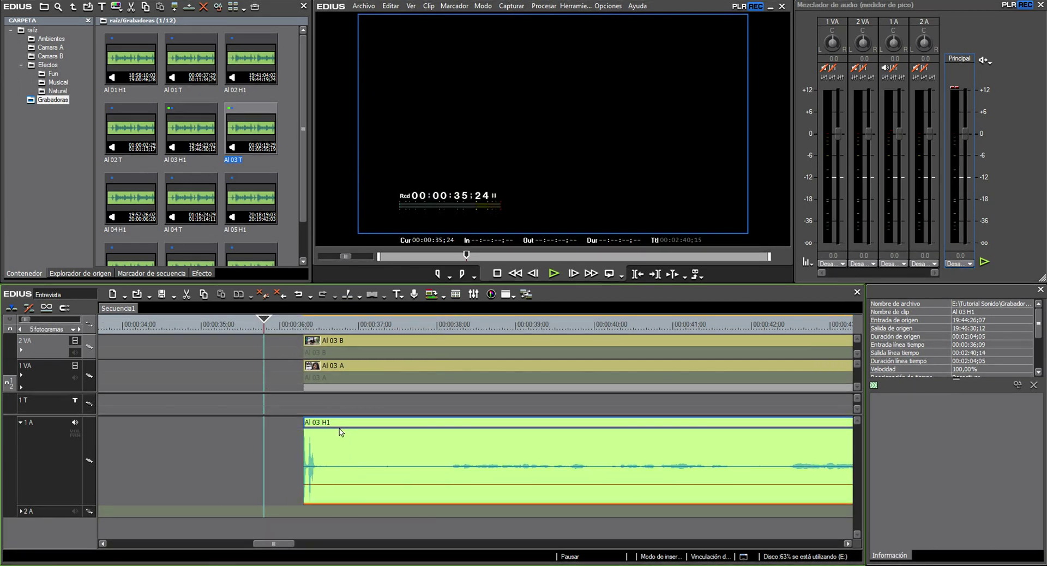
Step: Play the sequence from 00:00:51;02 to check that Al 03 H1 matches the Al 03 B picture
scroll(259, 341, down, 4)
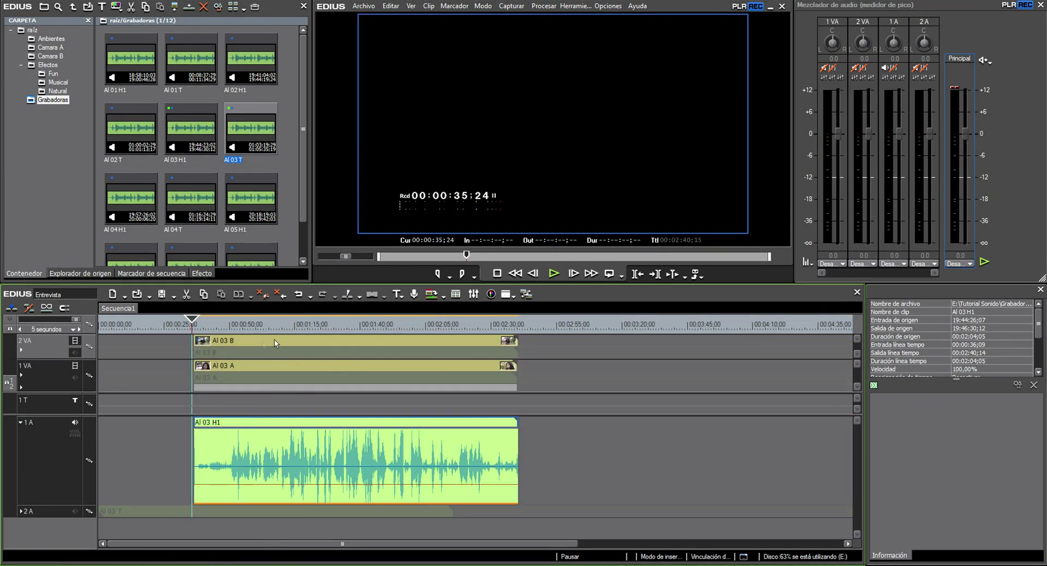
click(234, 327)
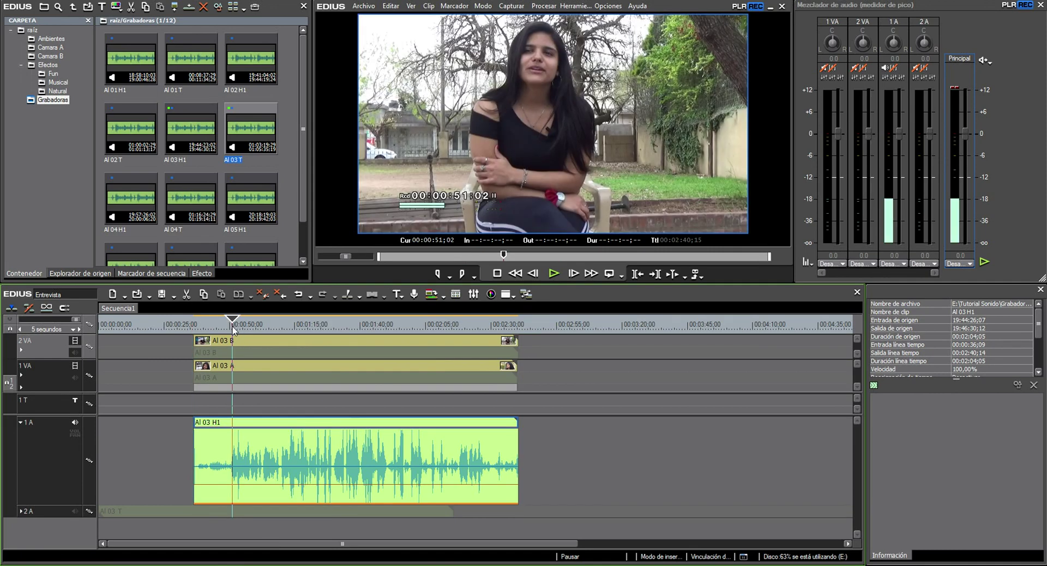
key(space)
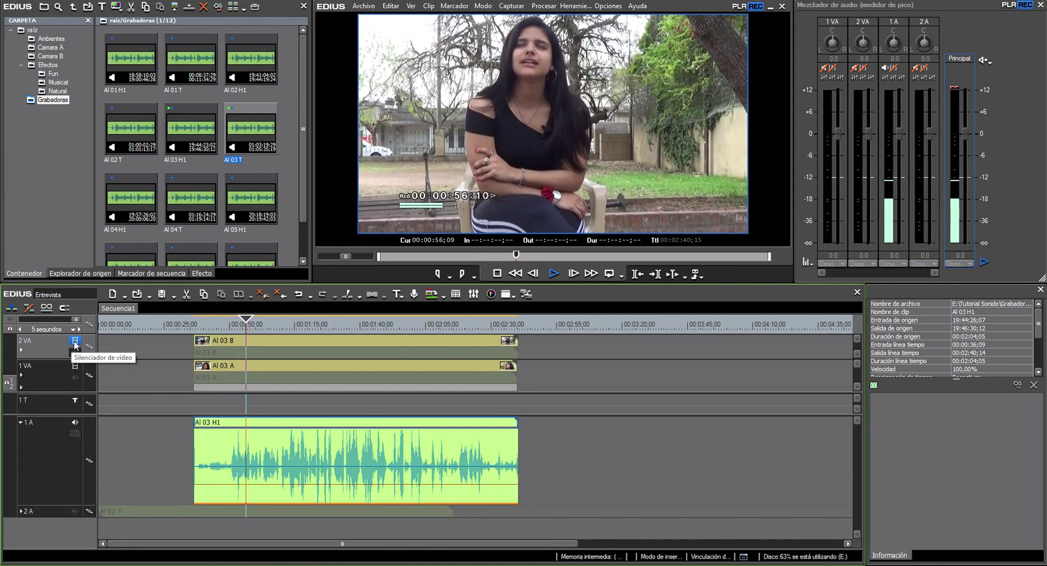
key(space)
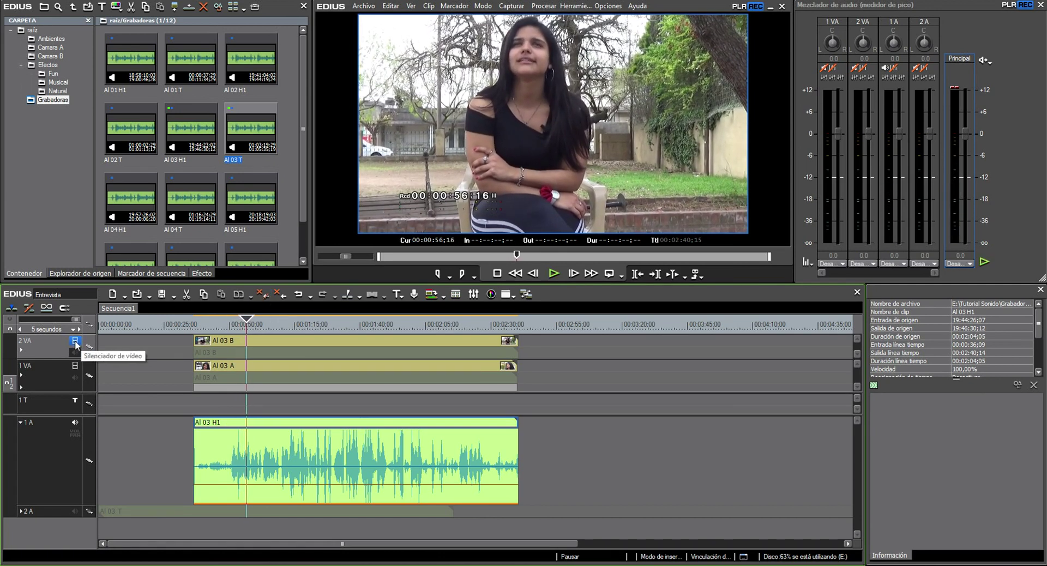
Step: Check the sync against Al 03 A by playing from 00:00:56;16 with the track 2 VA video temporarily hidden
click(75, 342)
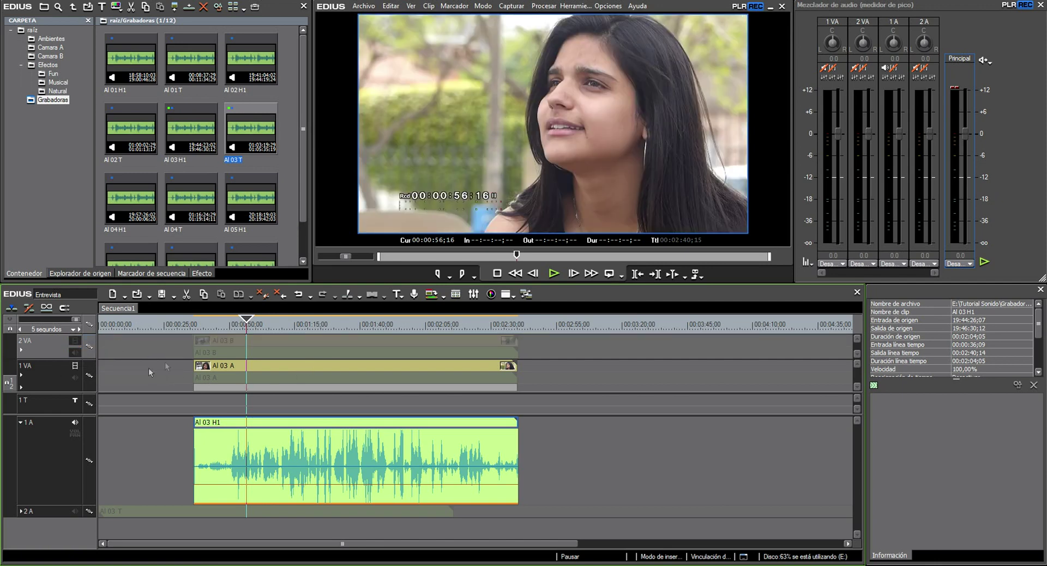
key(space)
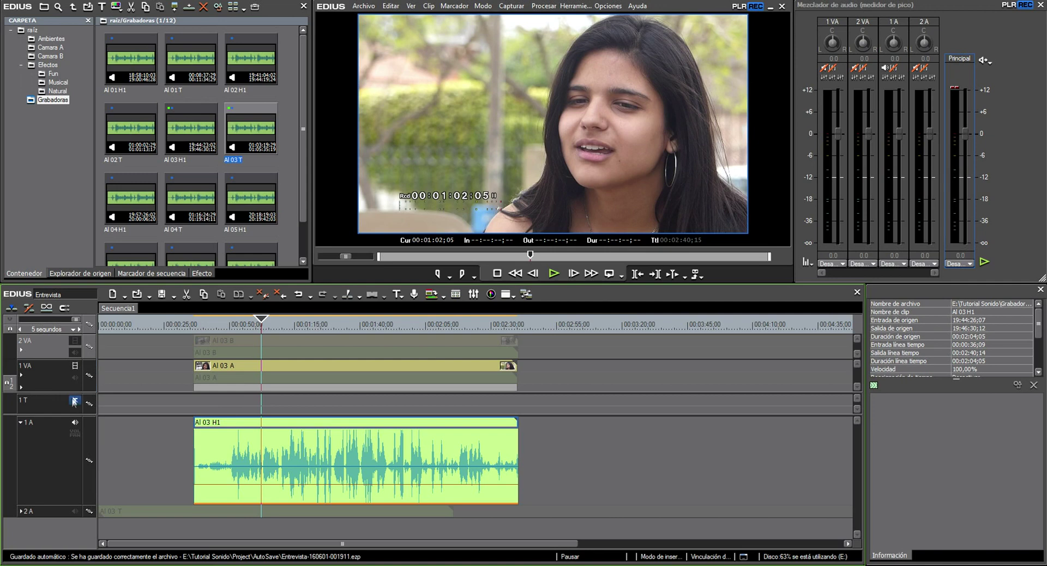
click(75, 341)
click(75, 341)
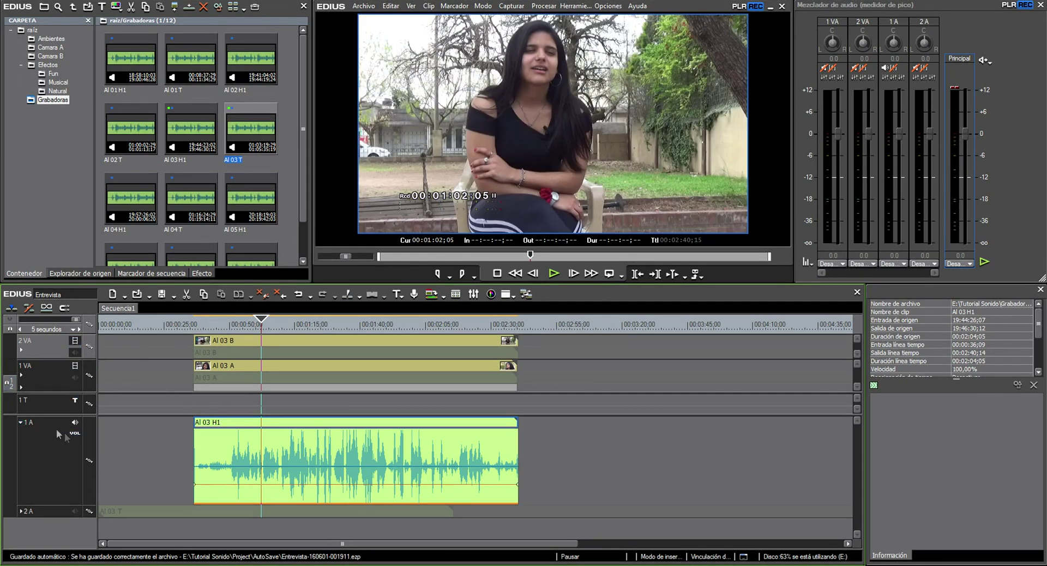
Step: Mute and collapse track 1 A, and unmute, expand and heighten track 2 A to show the beginning of Al 03 T
click(21, 422)
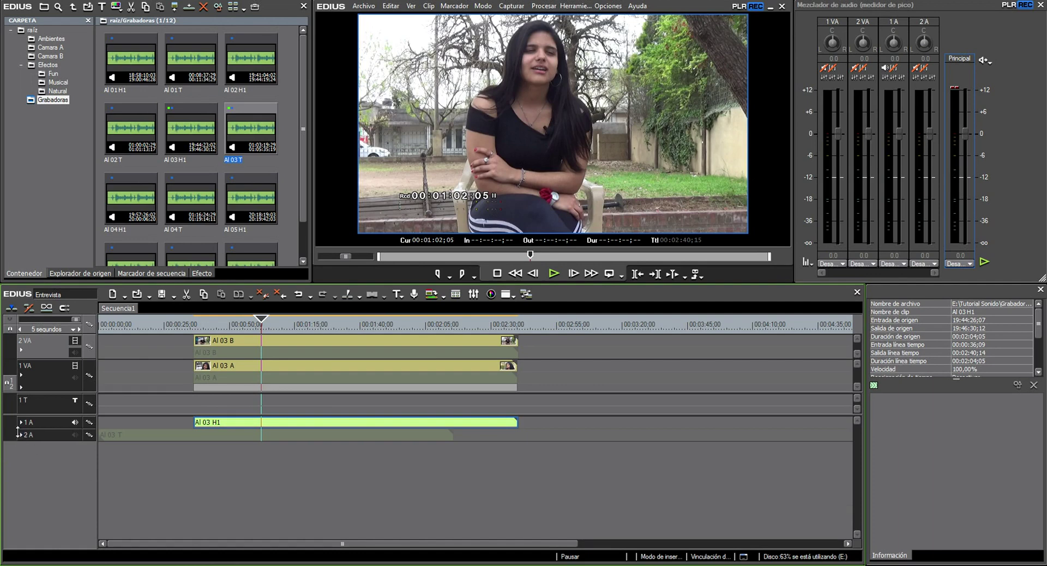
click(22, 434)
click(75, 435)
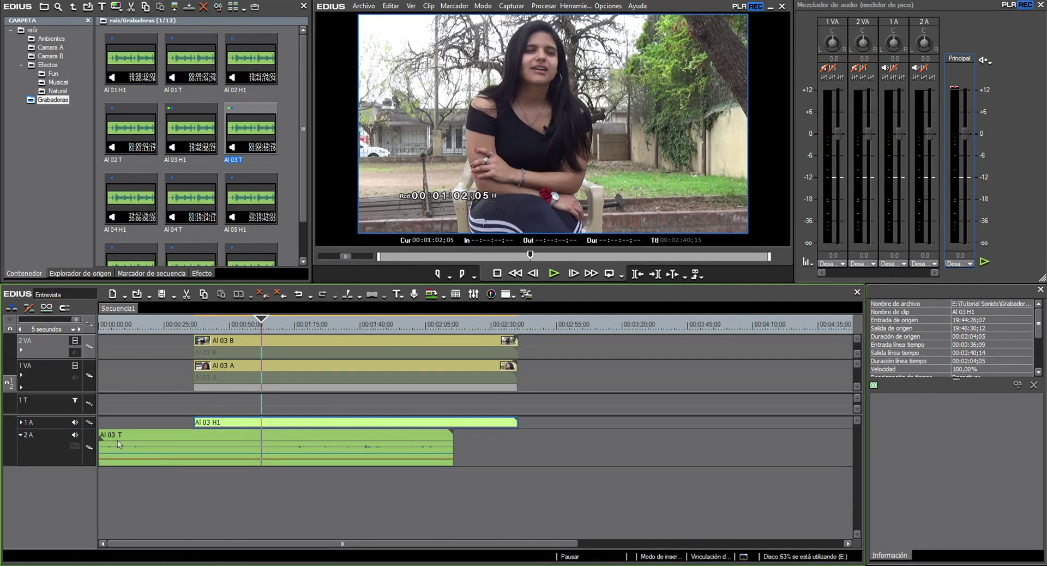
click(74, 422)
drag(119, 329, 100, 327)
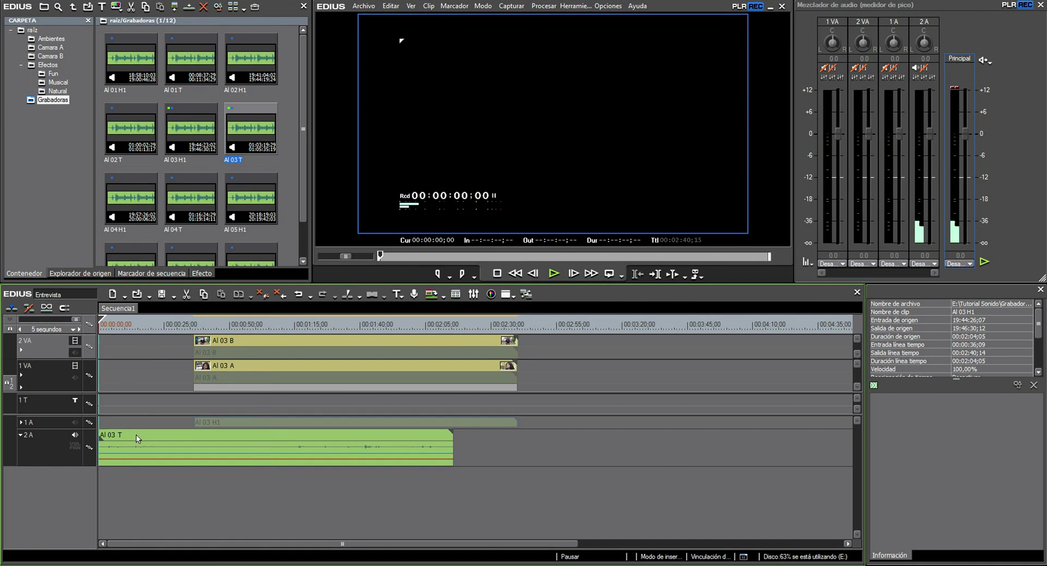
scroll(262, 441, up, 2)
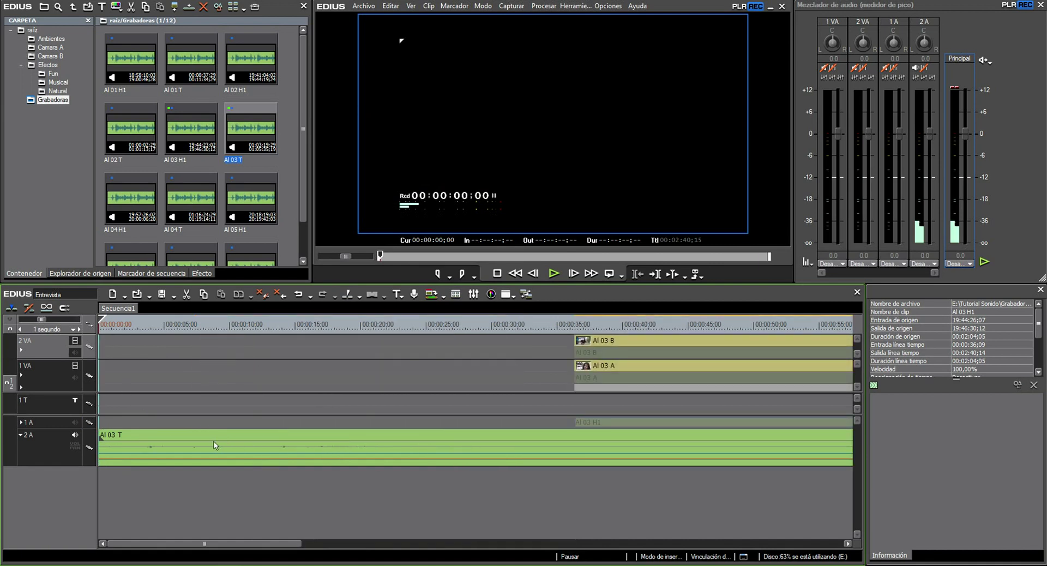
drag(53, 465, 51, 497)
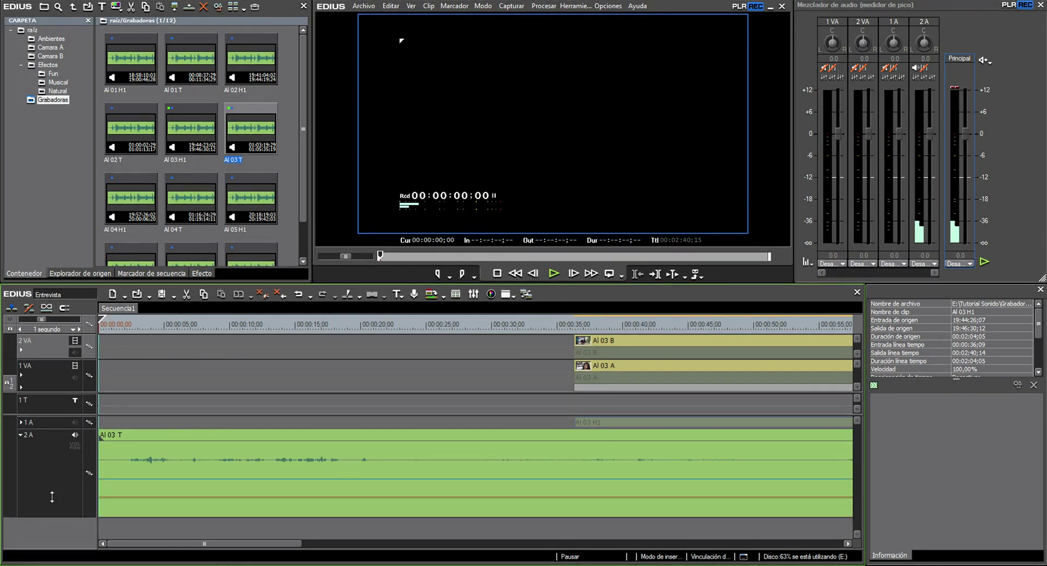
Step: Set Al 03 T to Canal monoaural 1 with a gain of 12 dB in its clip properties
right_click(303, 441)
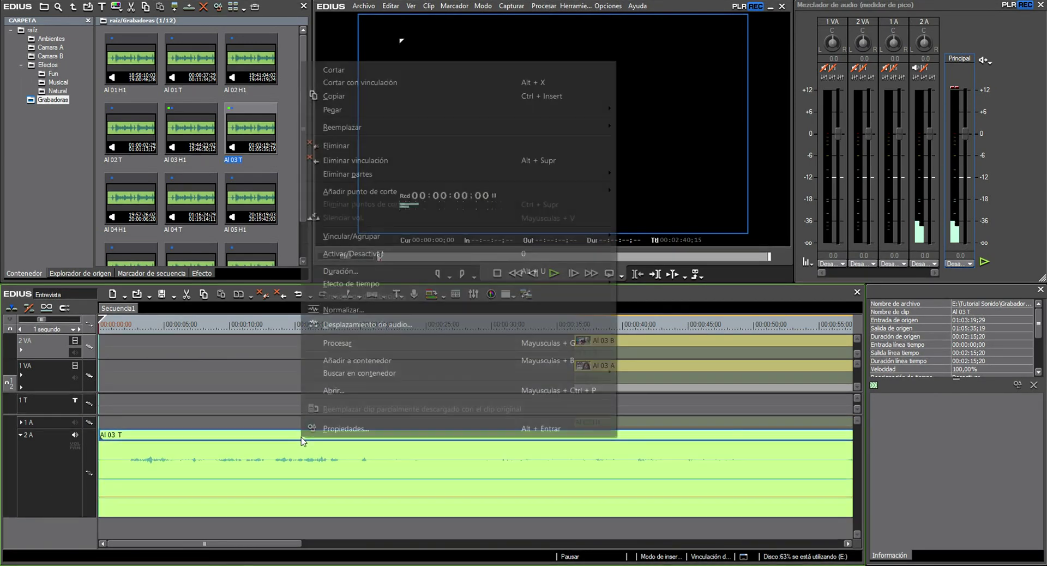
click(350, 428)
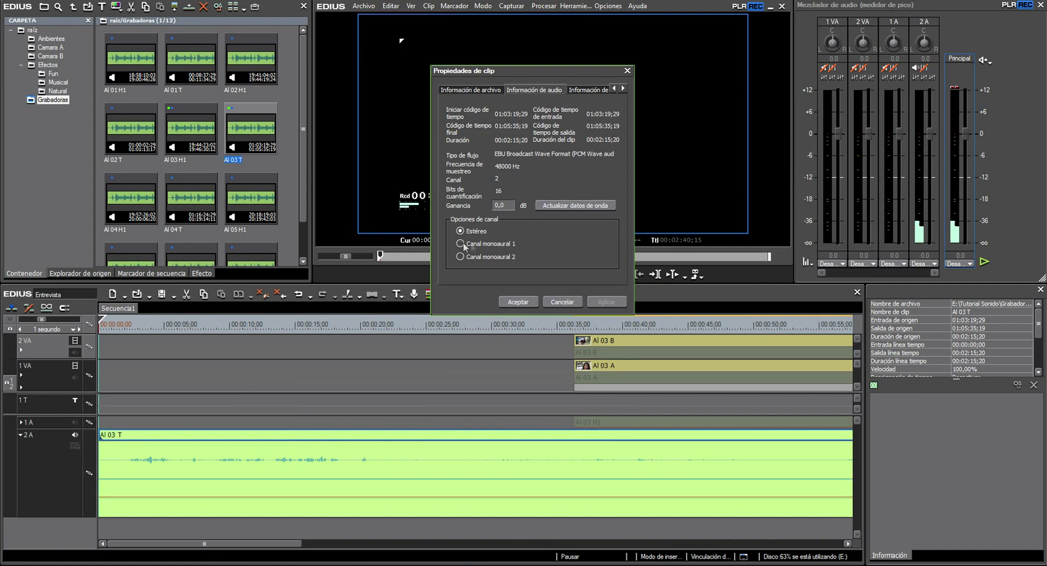
click(491, 244)
click(606, 302)
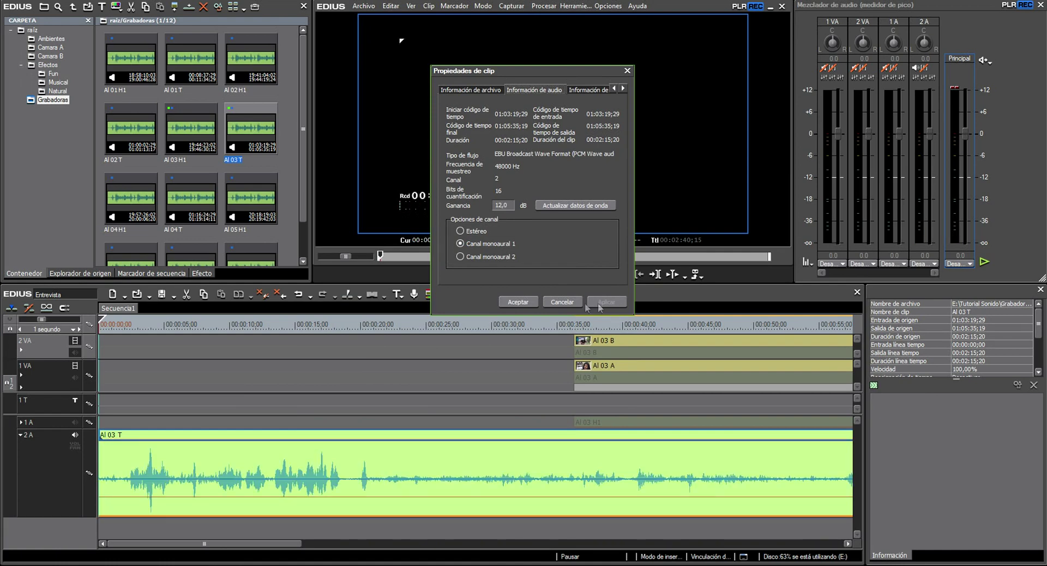
click(519, 303)
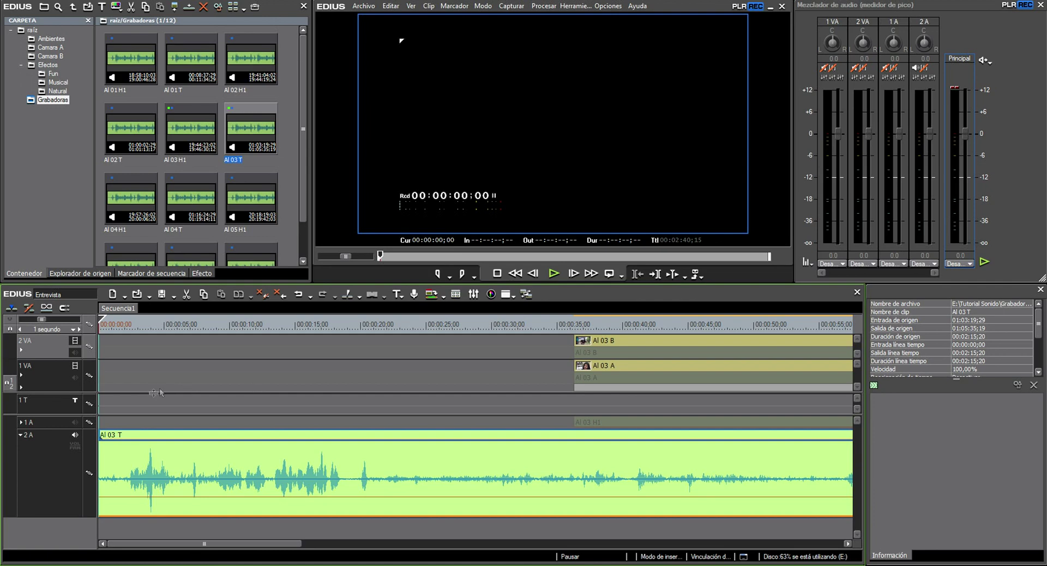
Step: Place the playhead at 00:00:02;24 in Al 03 T and switch the audio mixer display off and back on
click(135, 327)
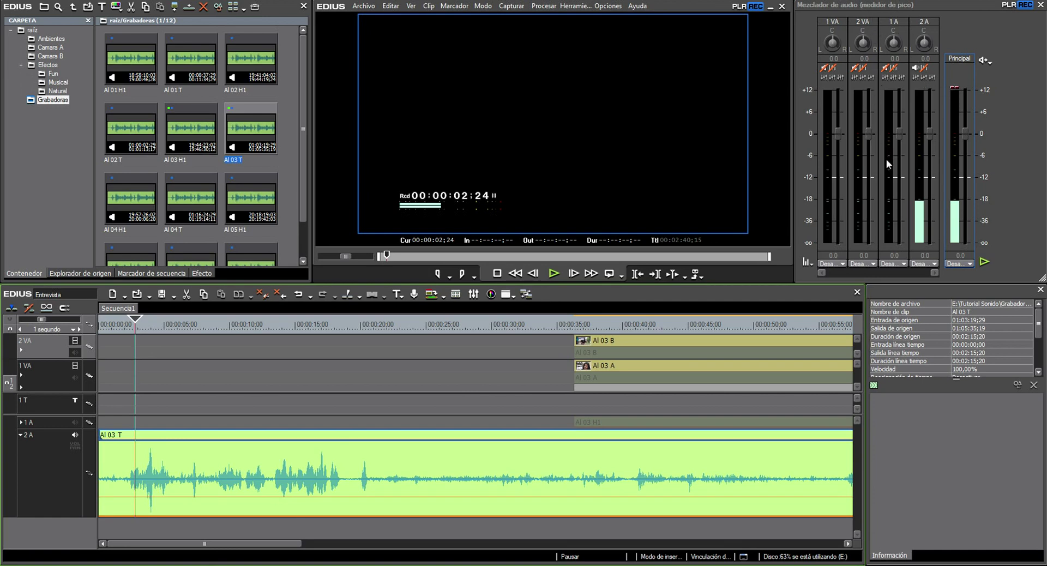
mouse_move(954, 2)
mouse_down()
mouse_move(839, 51)
mouse_move(953, 4)
mouse_up()
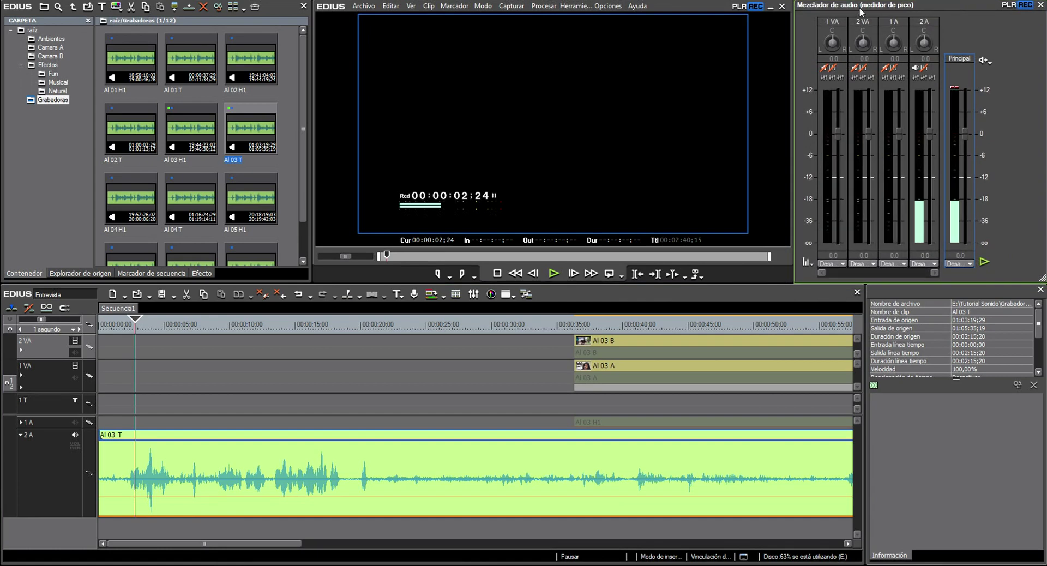
click(473, 294)
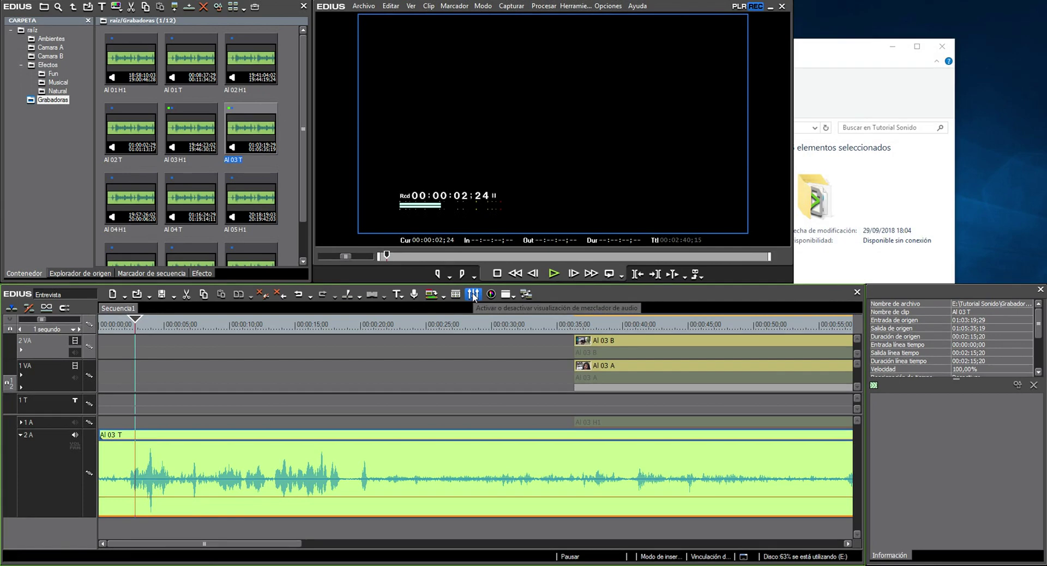
click(472, 296)
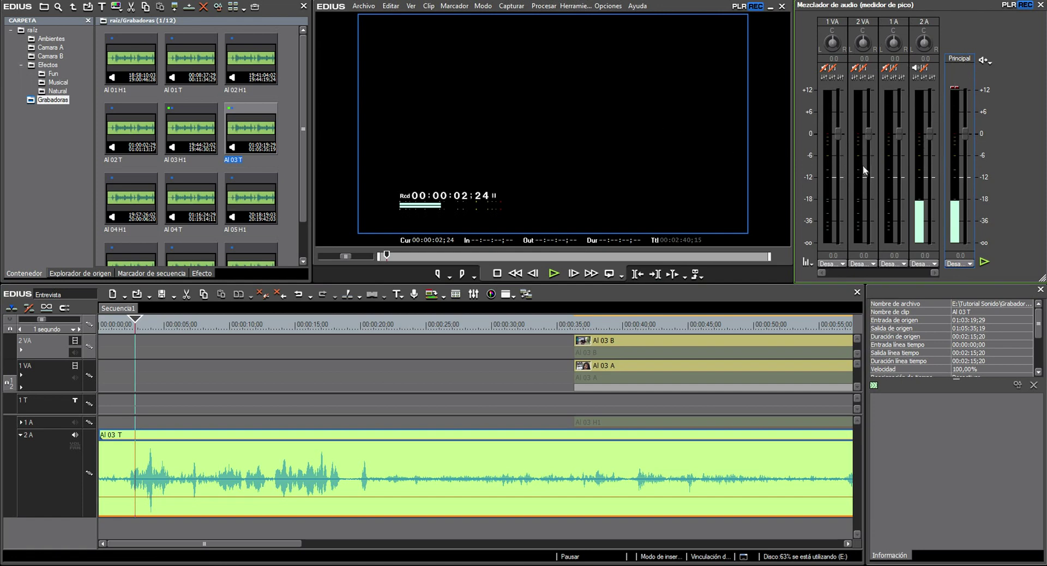
Step: Play through the start of Al 03 T and place the playhead on its clapperboard hit at 00:00:07;08
key(space)
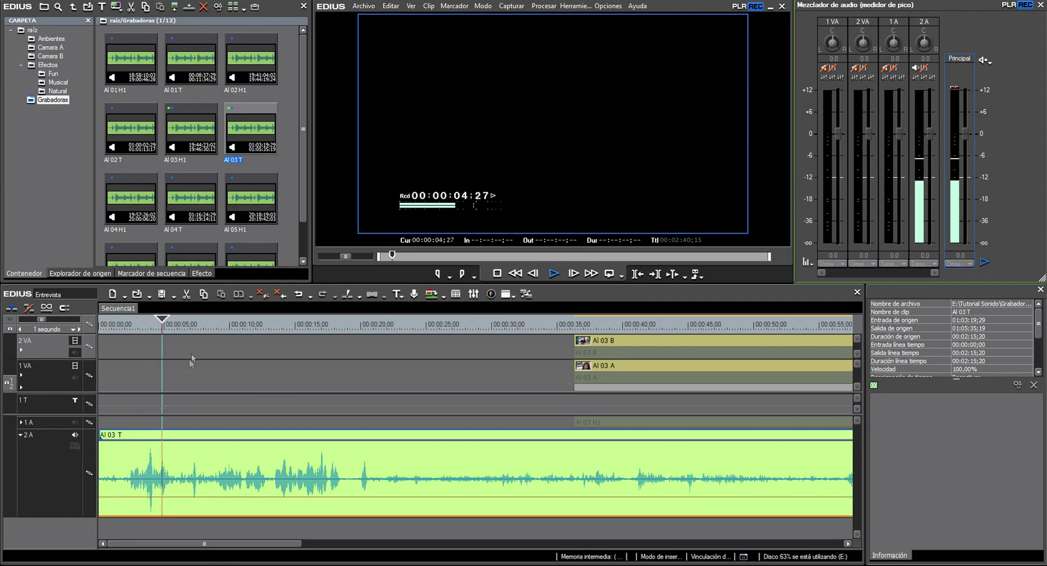
key(space)
drag(186, 334, 195, 332)
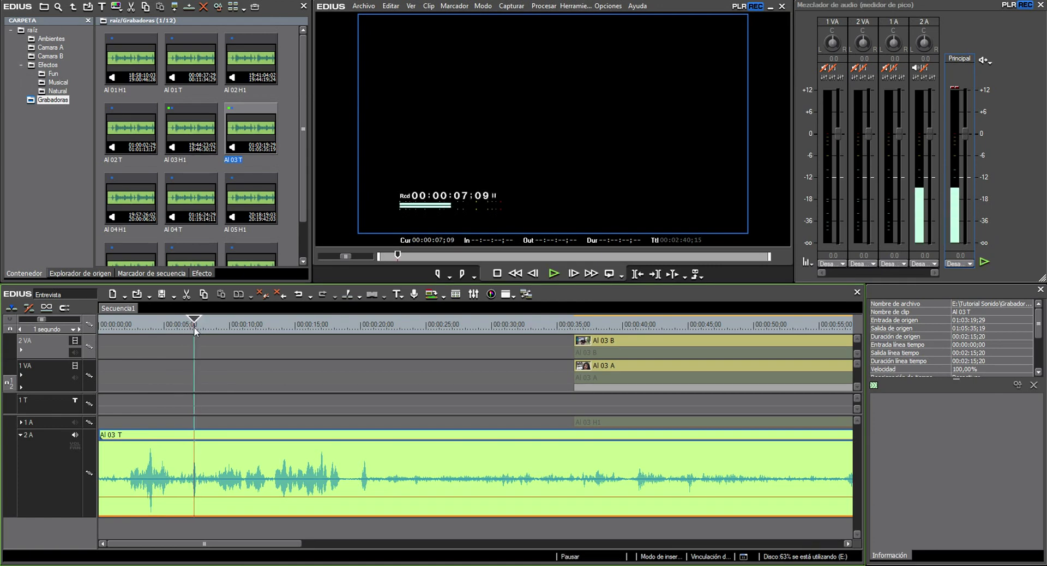
scroll(182, 357, up, 2)
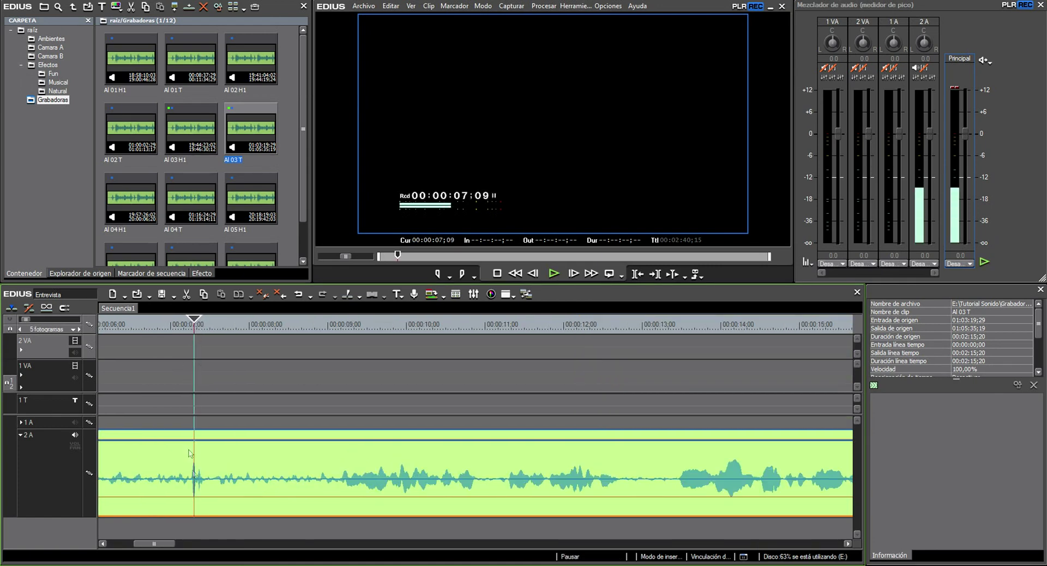
key(Left)
key(Left)
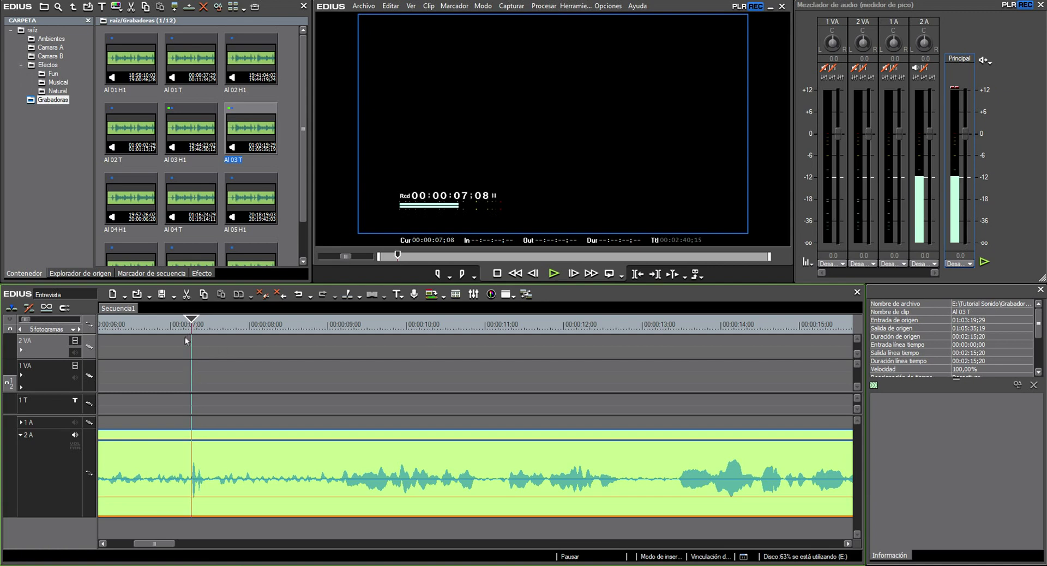
key(Right)
Step: Trim the start of Al 03 T to the playhead and move the clip to 00:00:36;09, aligned with the other take 3 clips
scroll(232, 436, down, 2)
drag(187, 539, 181, 546)
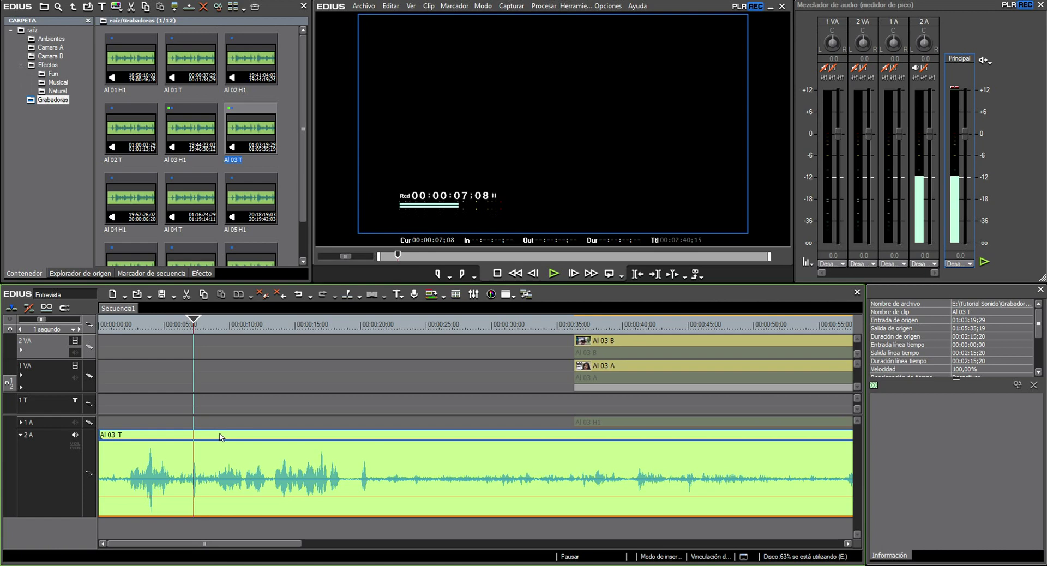
key(n)
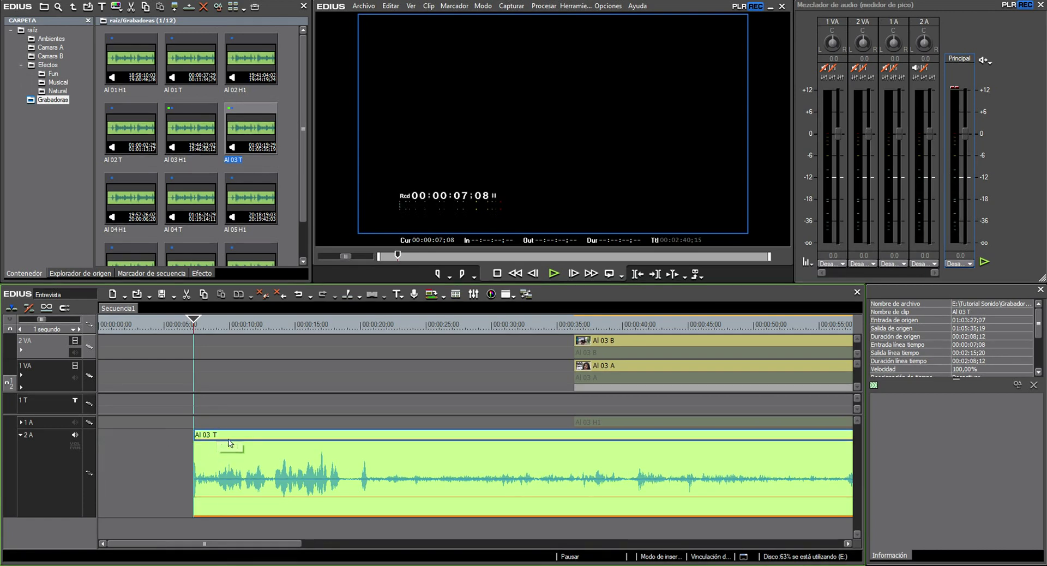
drag(226, 442, 607, 464)
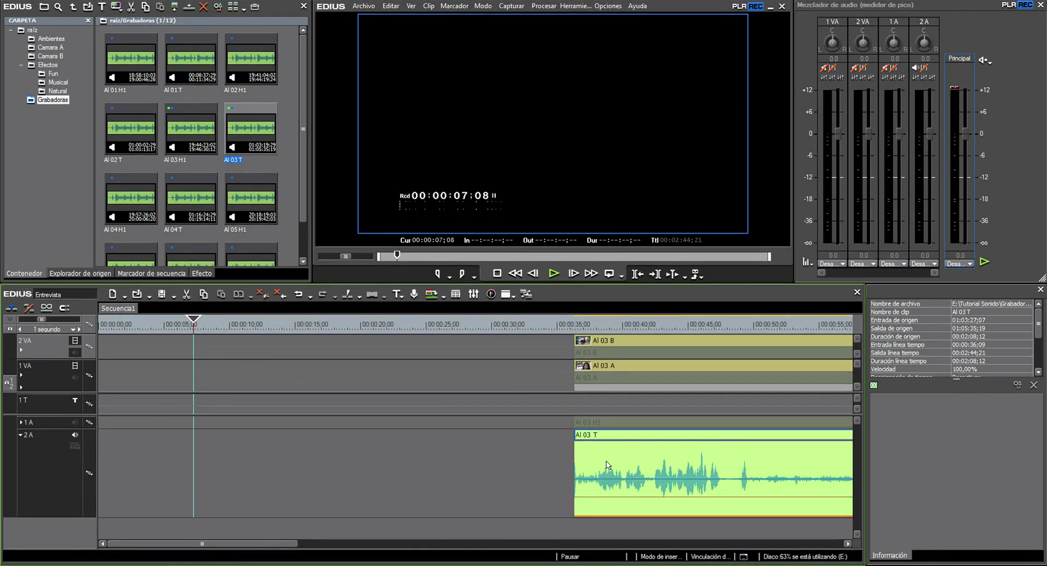
Step: Play the sequence from 00:00:36;09 to check the sync of Al 03 T against the video
scroll(600, 410, down, 2)
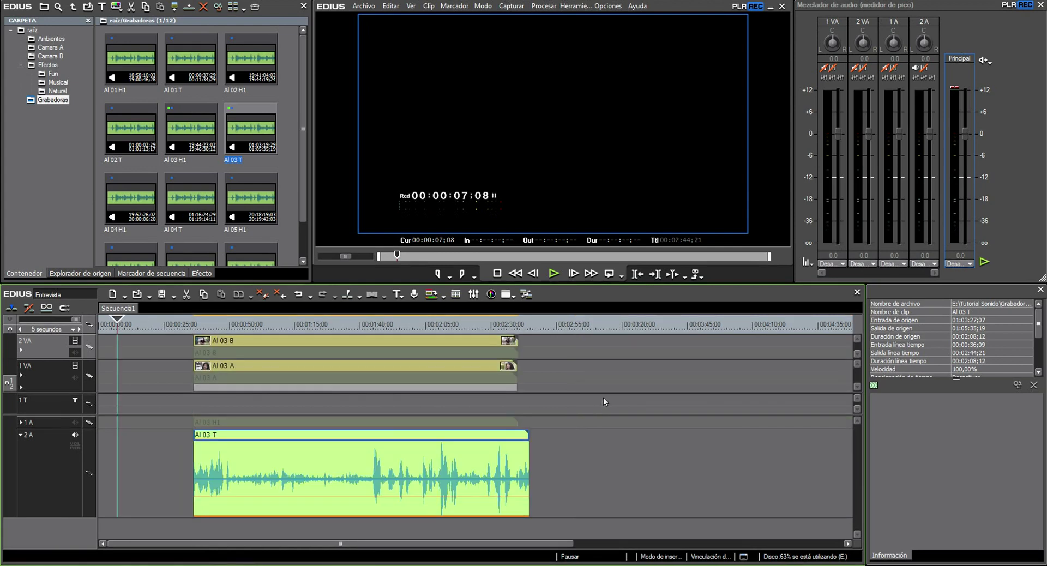
click(186, 327)
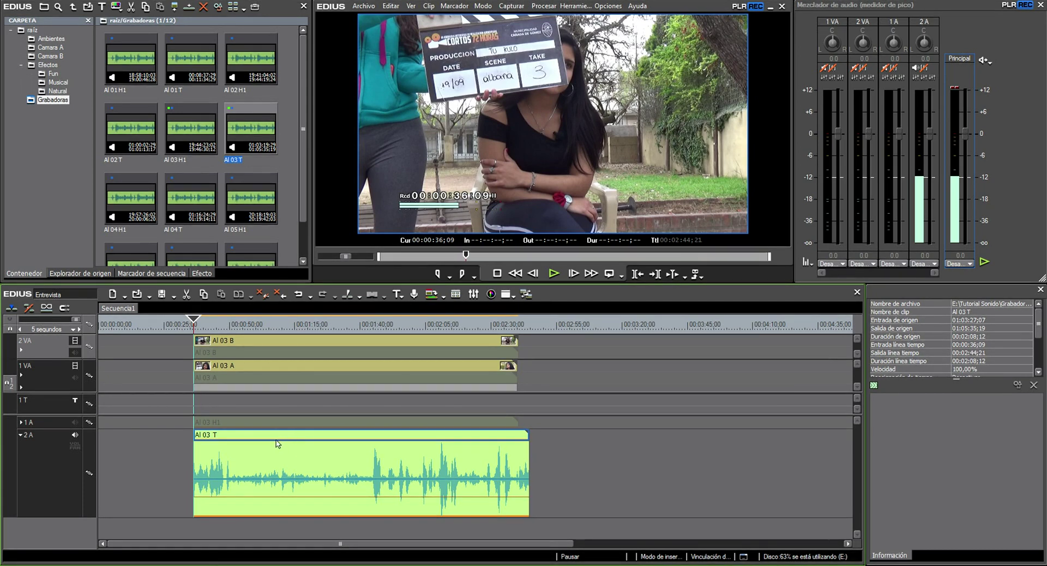
key(space)
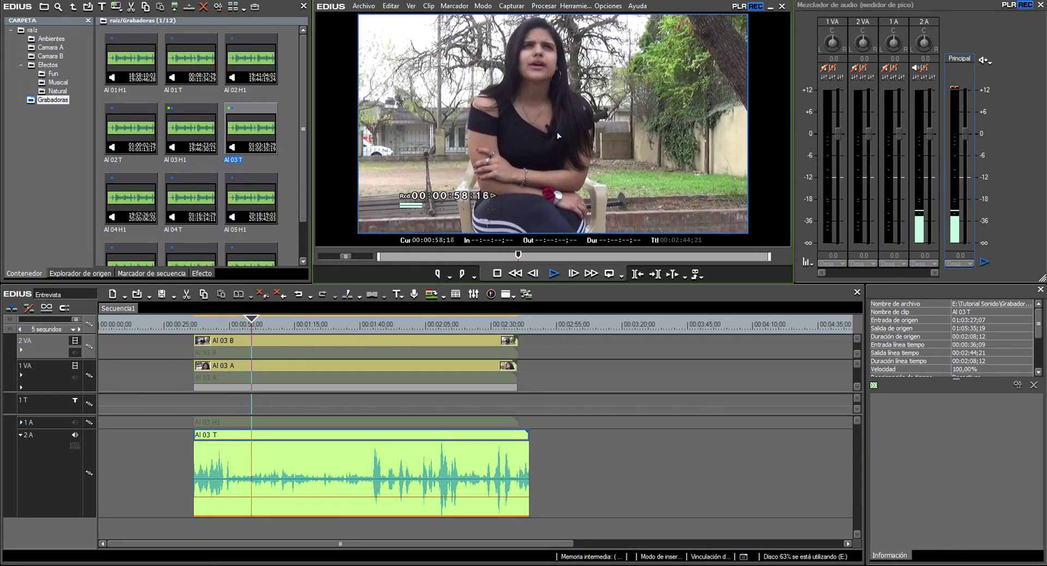
key(space)
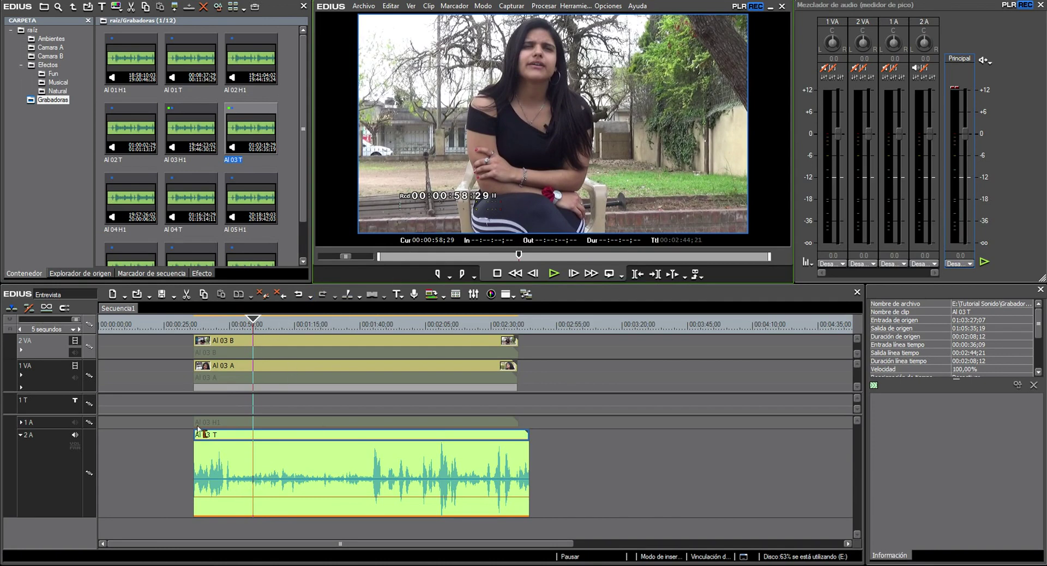
Step: Turn on the volume line for track 2 A, toggling it off and back on
click(75, 446)
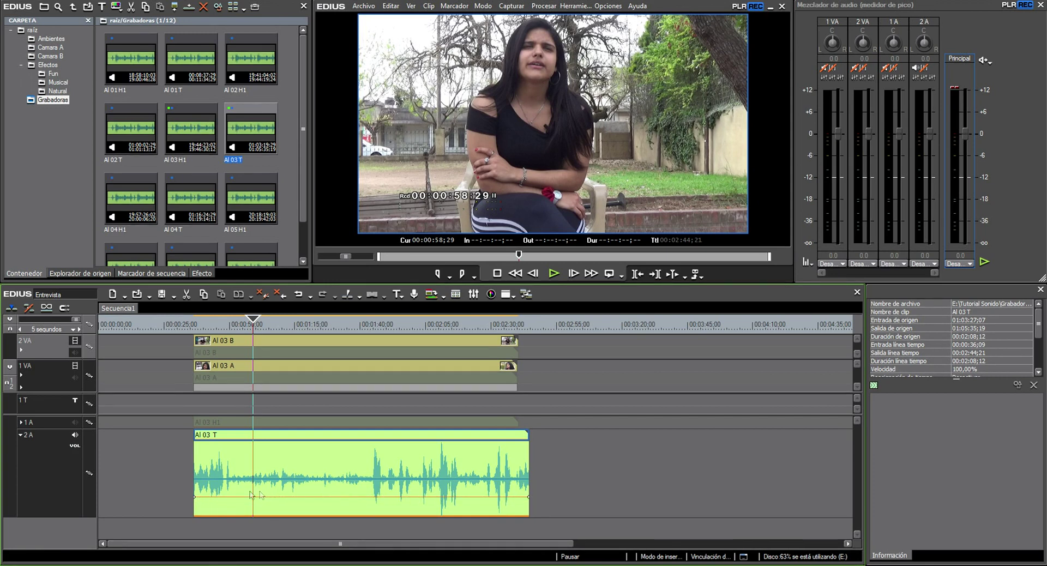
click(72, 446)
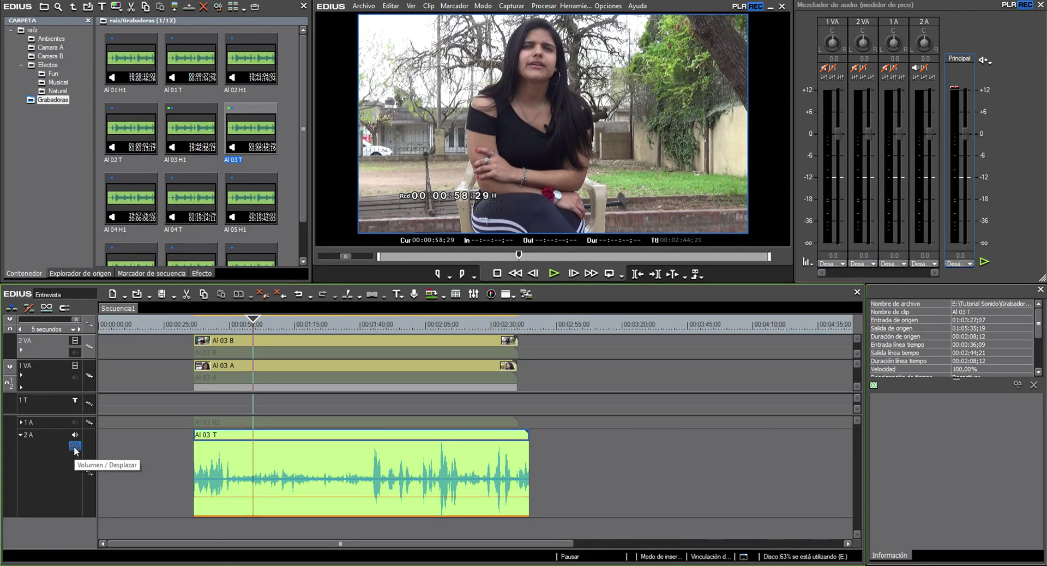
click(75, 447)
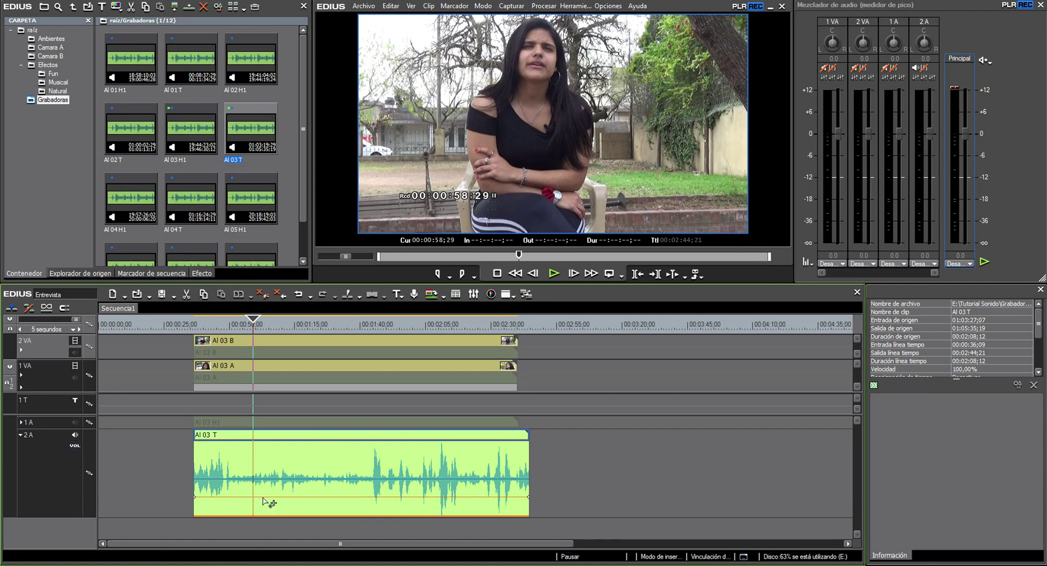
Step: Delete the empty gap before the synchronised clips on all tracks and fit the whole sequence in the timeline
click(204, 340)
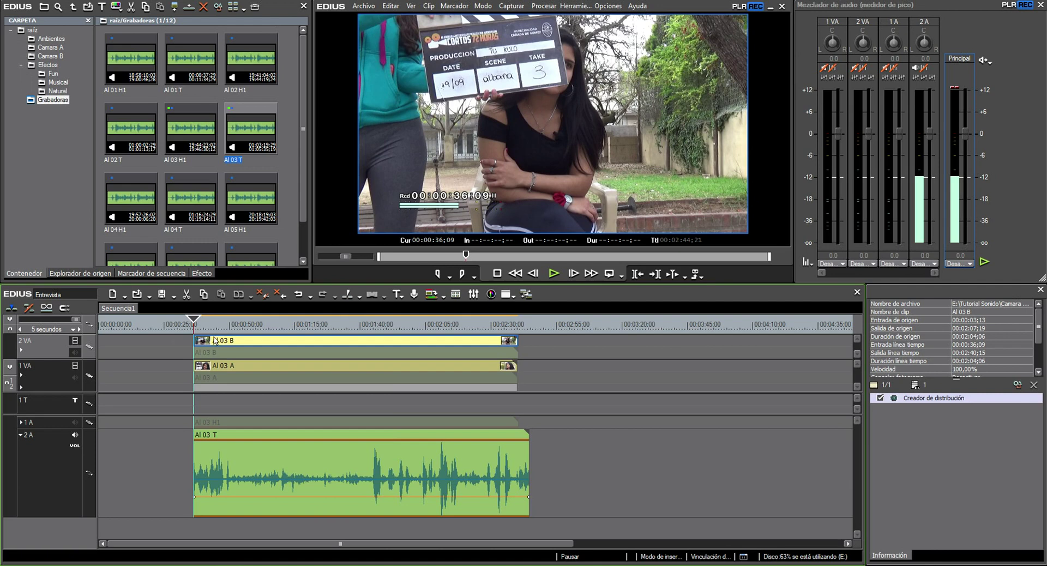
right_click(143, 337)
click(186, 423)
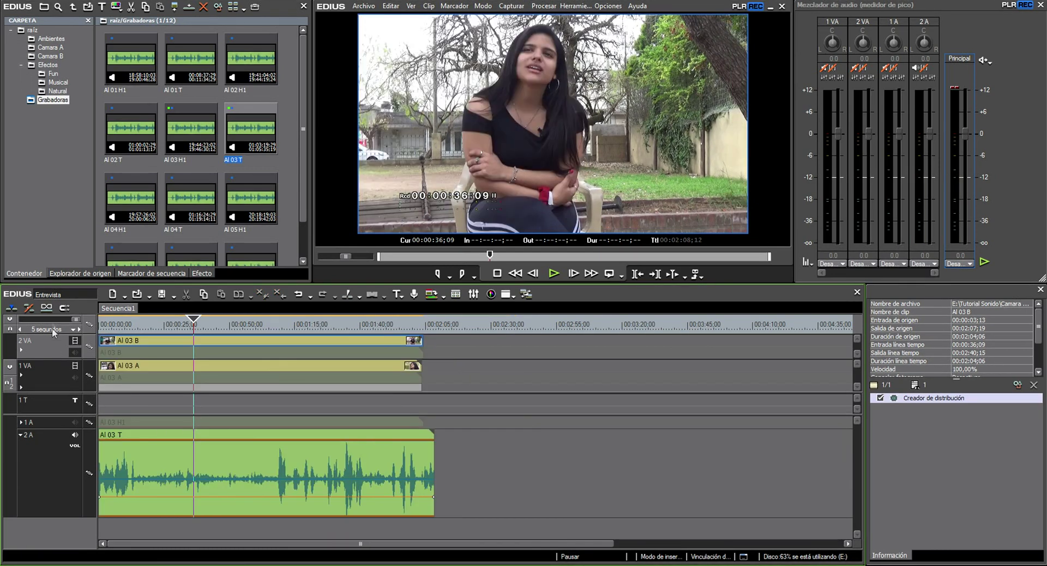
key(ctrl+0)
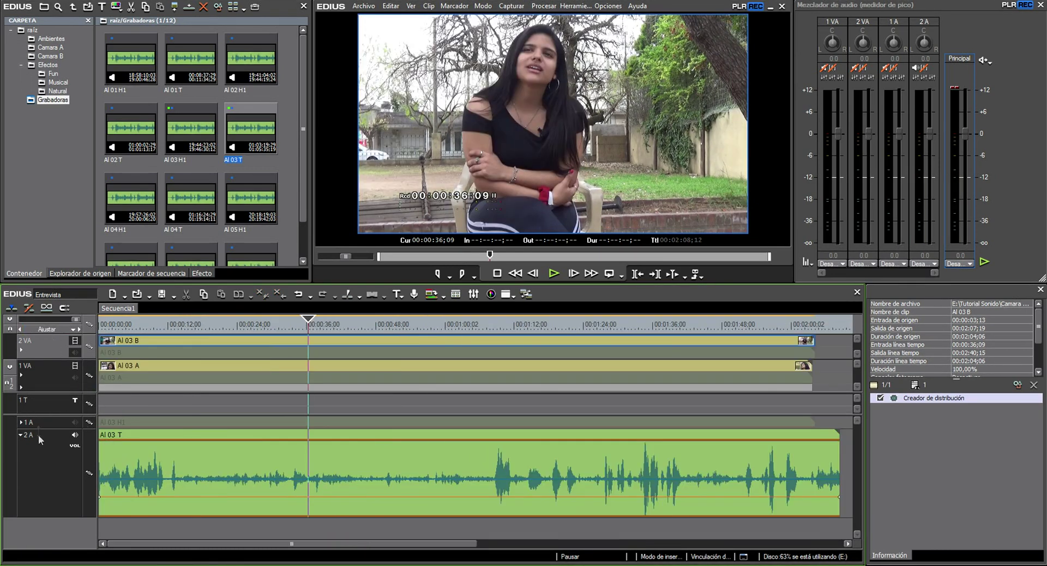
Step: Expand and unmute track 1 A, and size tracks 1 A and 2 A so both waveforms fit in the timeline
click(20, 422)
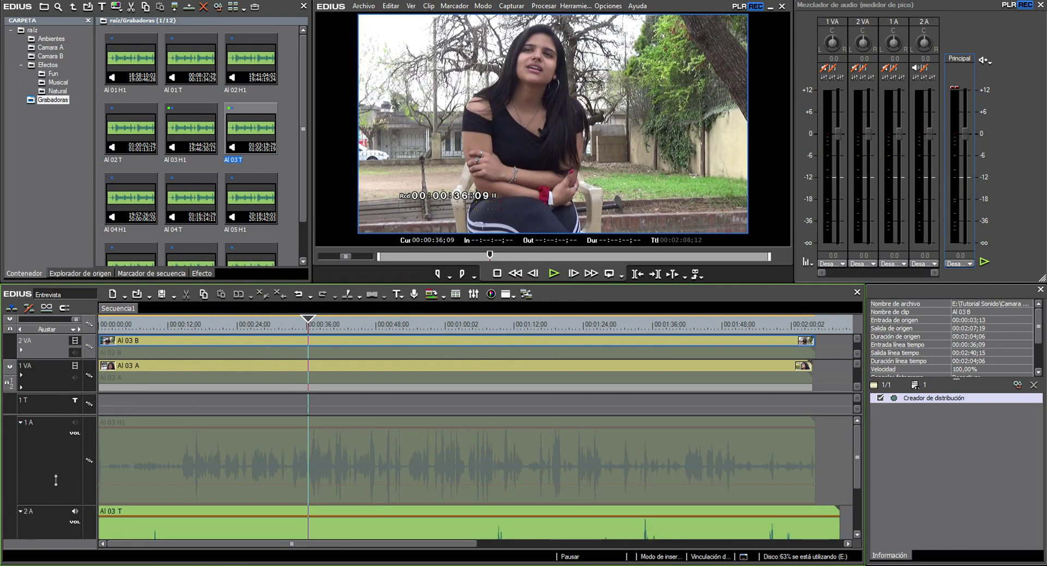
drag(50, 501, 55, 455)
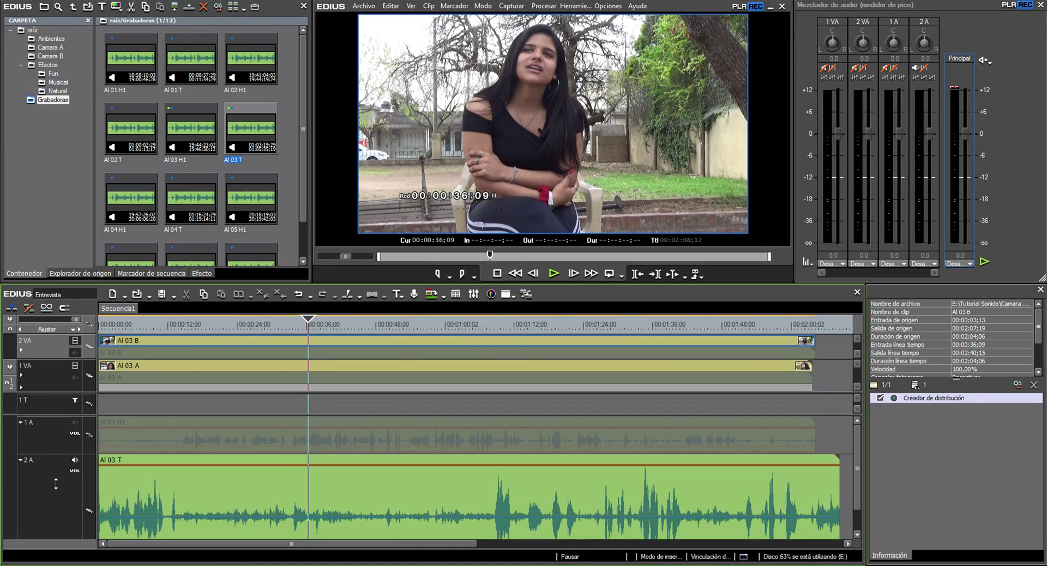
drag(855, 490, 831, 529)
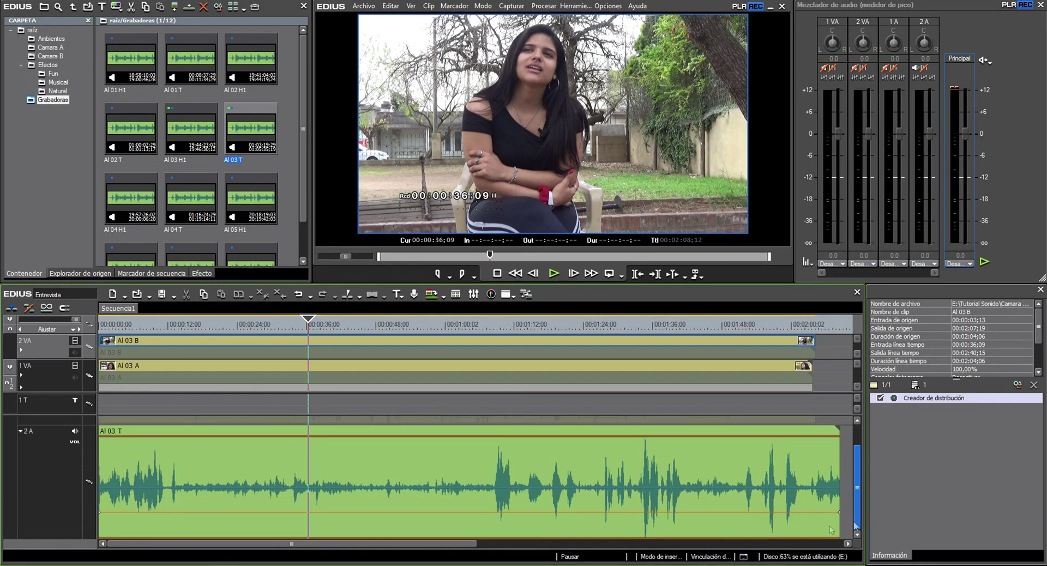
drag(46, 538, 47, 511)
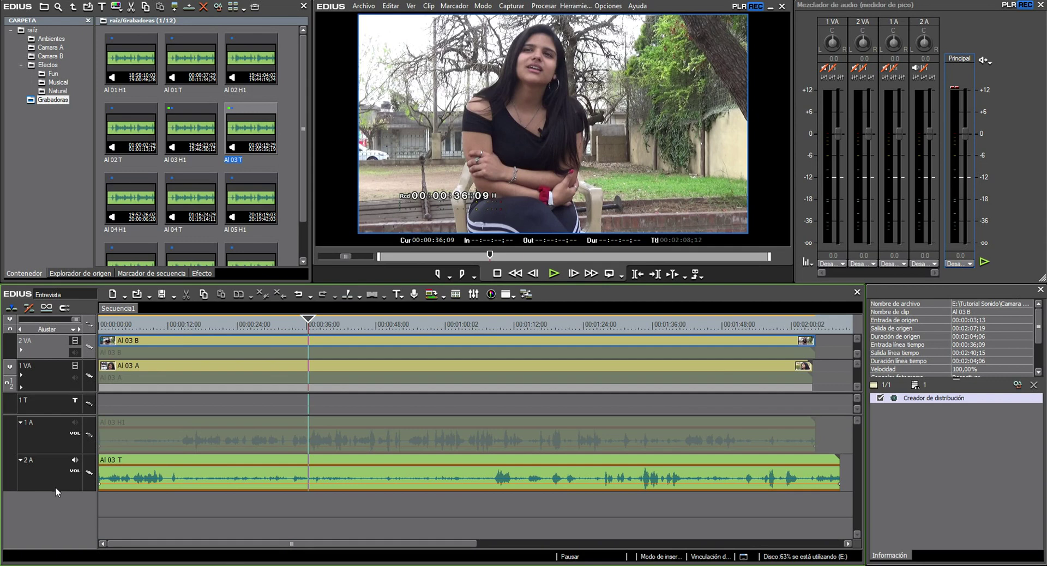
drag(48, 456, 49, 481)
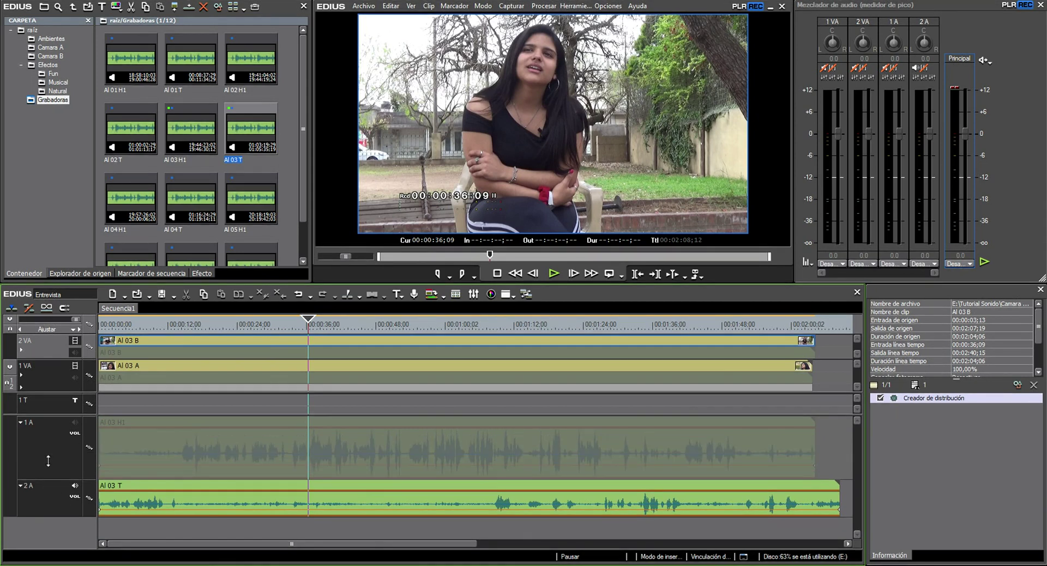
drag(60, 522, 61, 528)
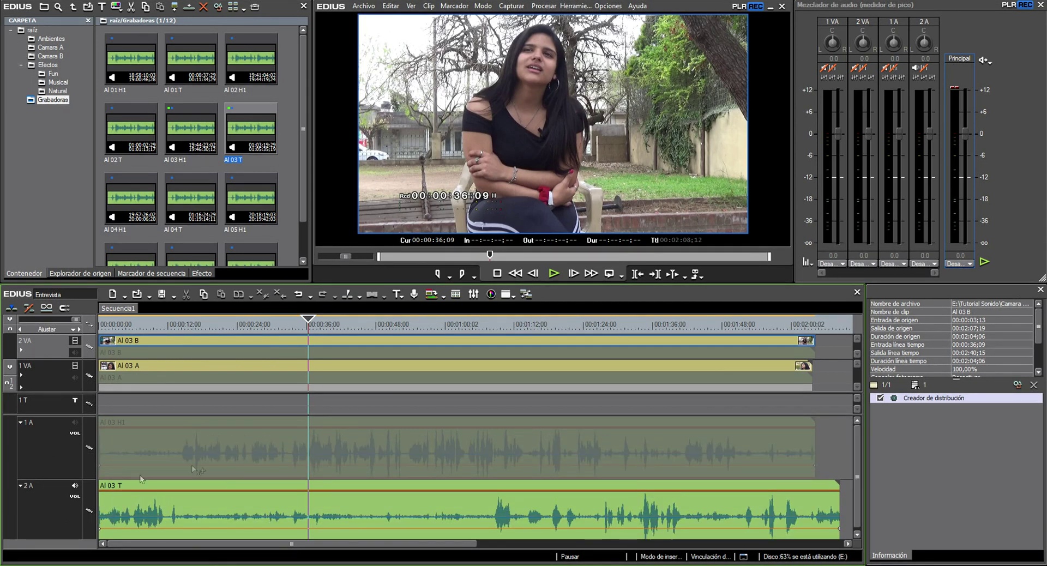
click(74, 422)
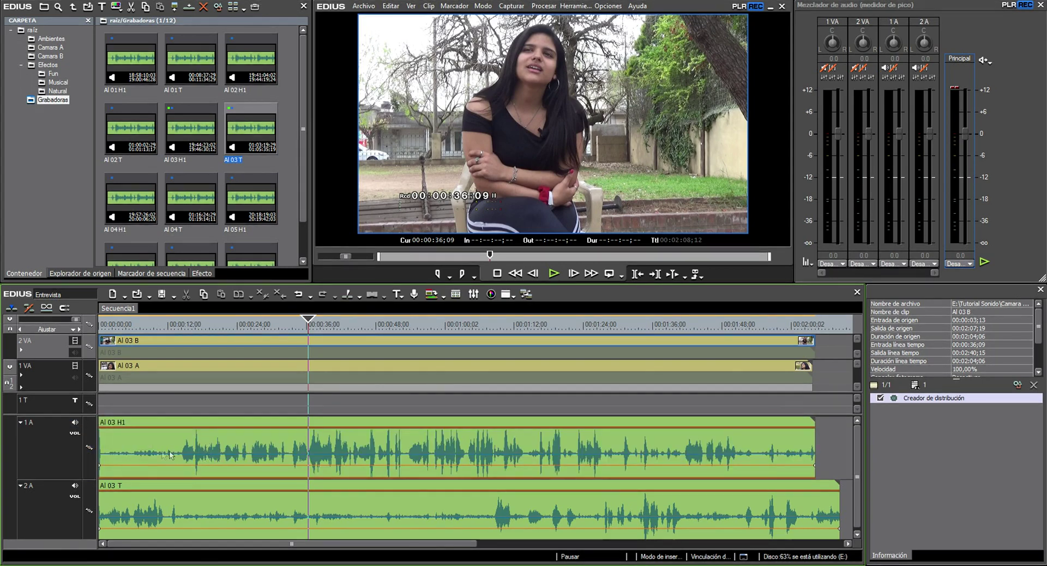
Step: Play from the sequence start to 00:00:01;09 and trim the beginning of all clips there, closing the gap
key(Home)
key(space)
key(space)
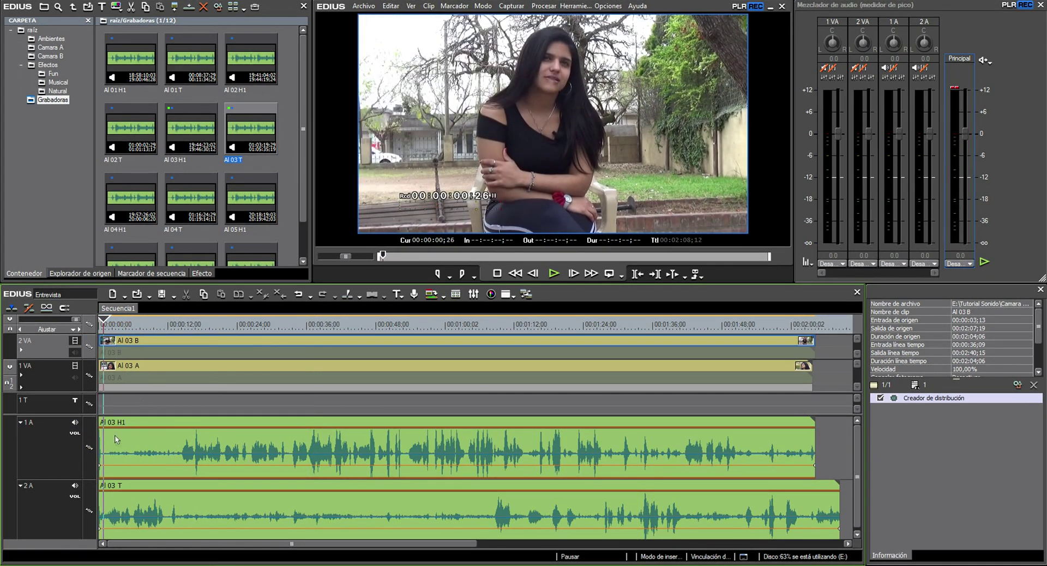
key(space)
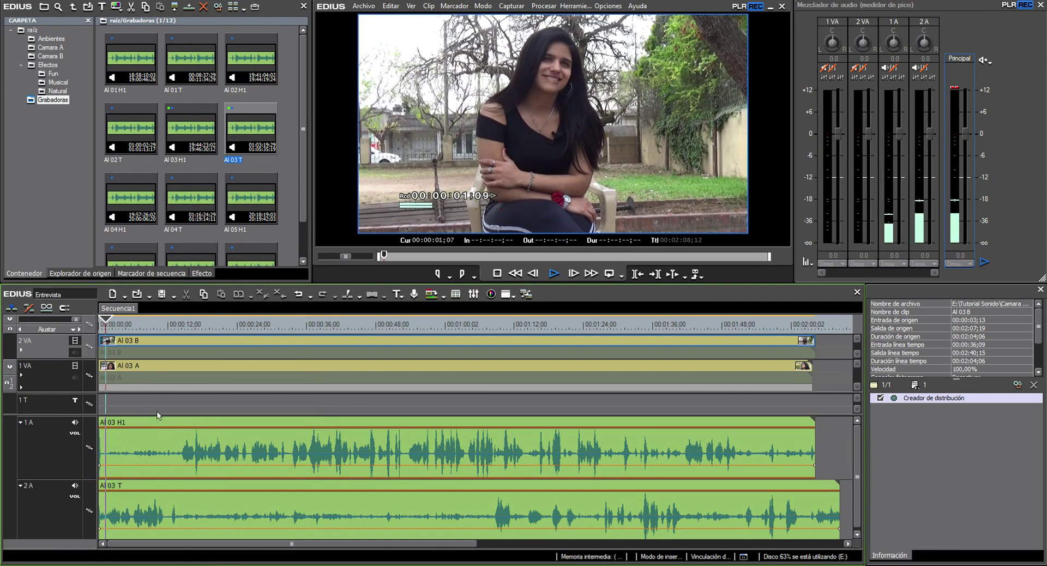
key(space)
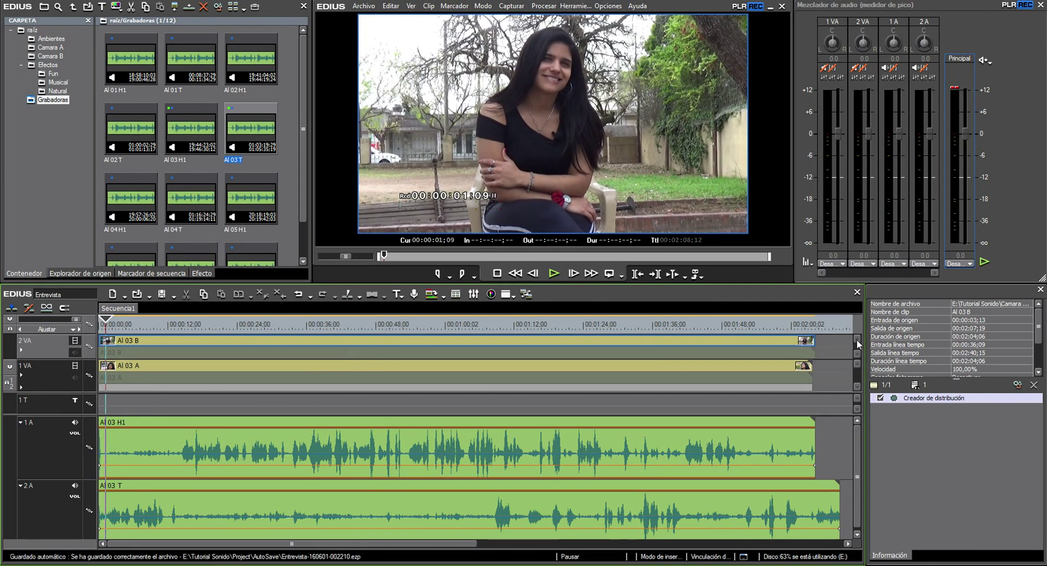
drag(836, 356, 573, 537)
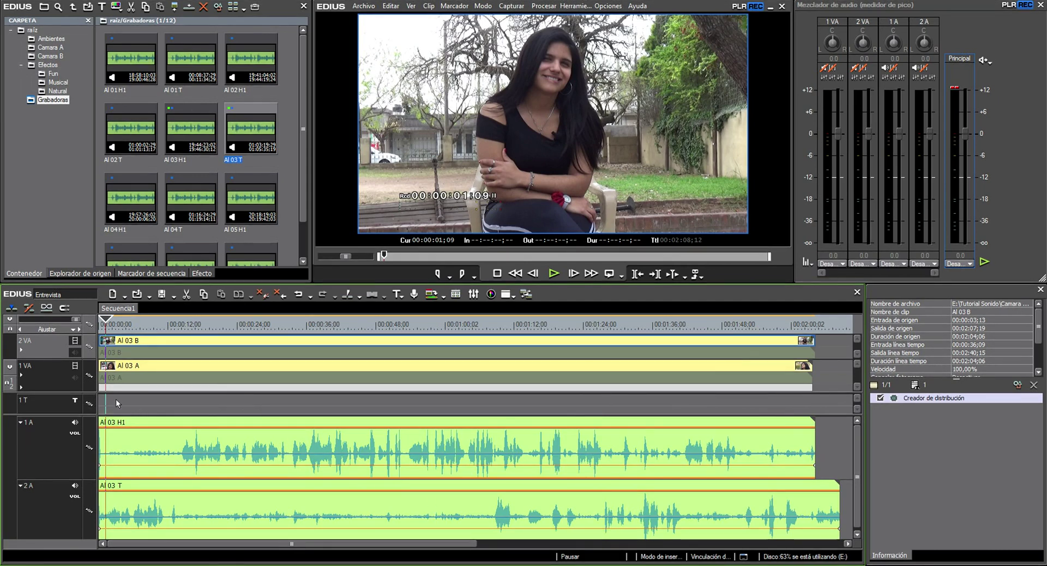
key(n)
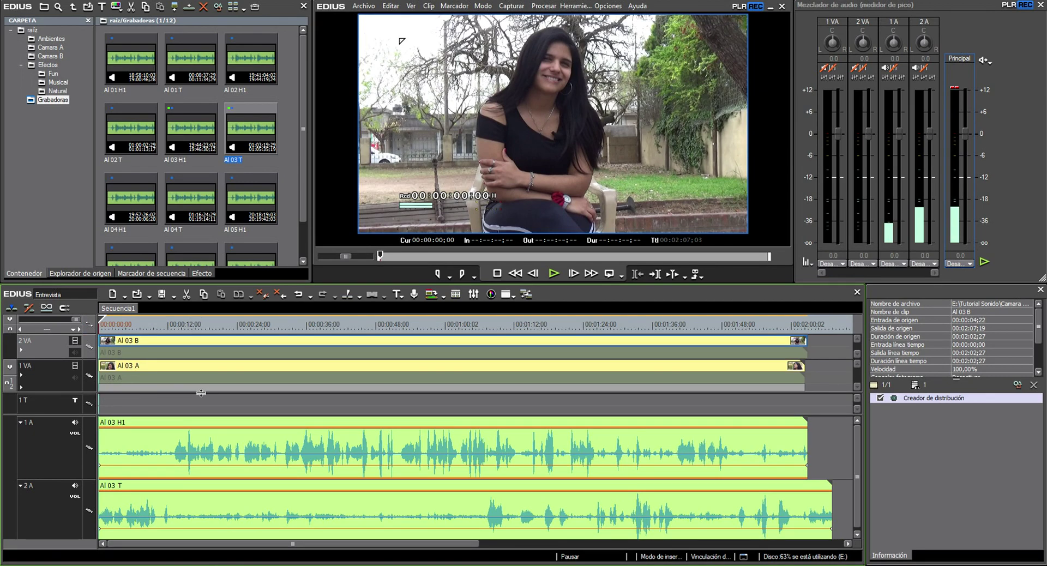
click(178, 403)
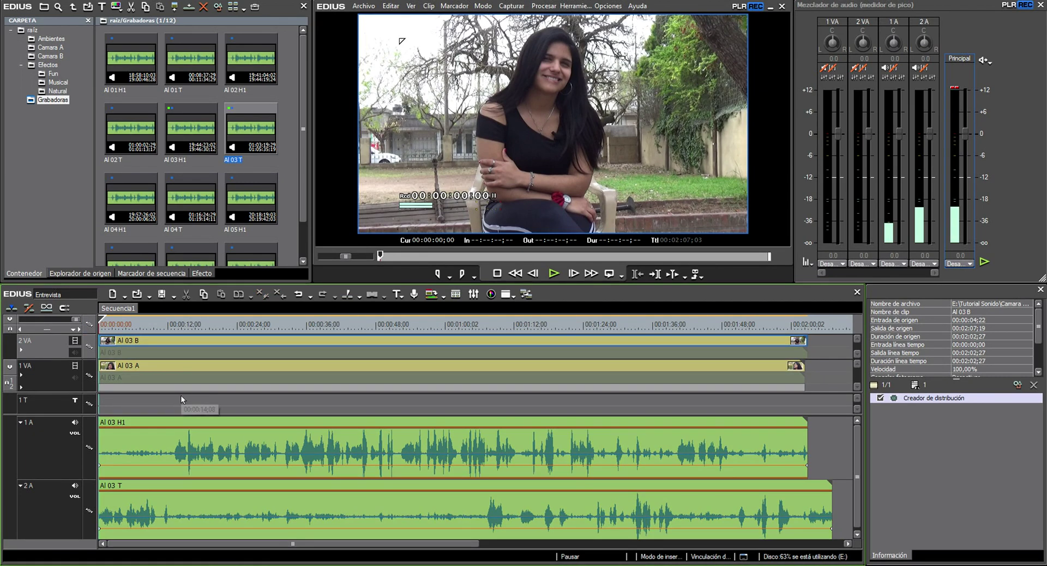
Step: Play the trimmed sequence from its start to about 00:00:15;18 to listen to both recordings together
key(space)
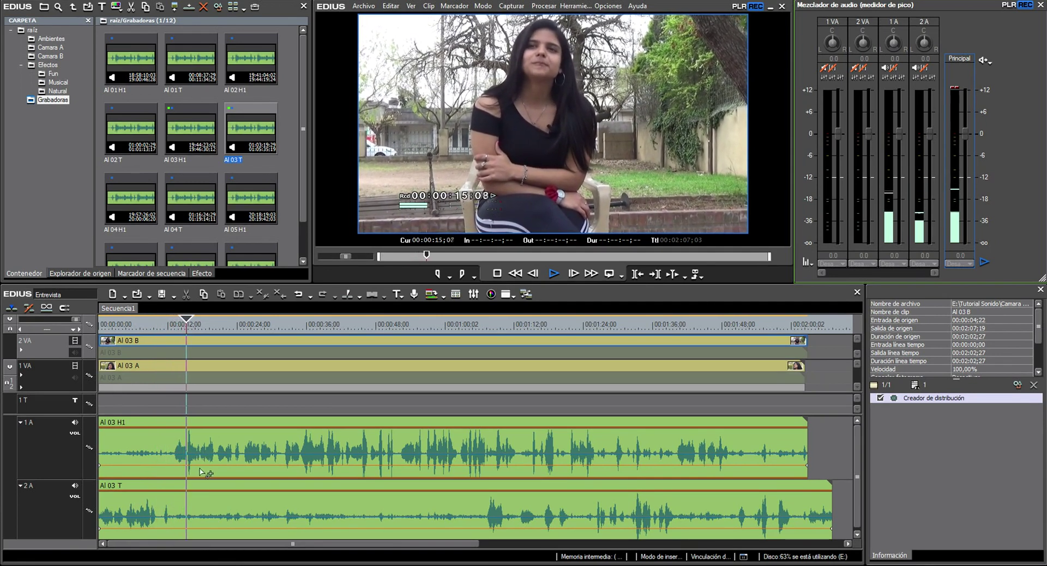
key(space)
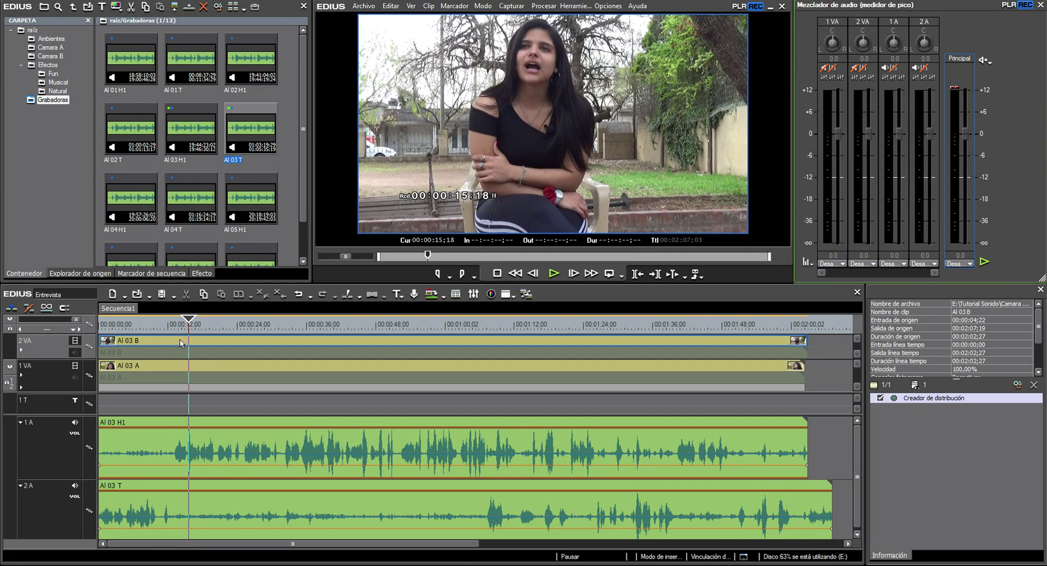
Step: Place the playhead at 00:00:12;14 and set the timeline scale to 1 segundo, showing the sequence from its beginning
key(j)
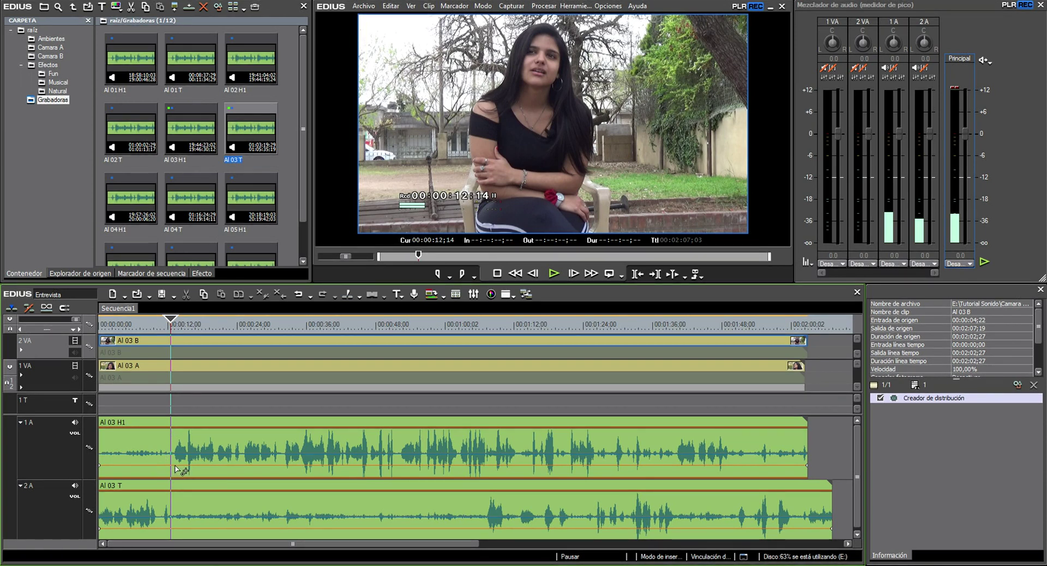
click(73, 331)
click(61, 142)
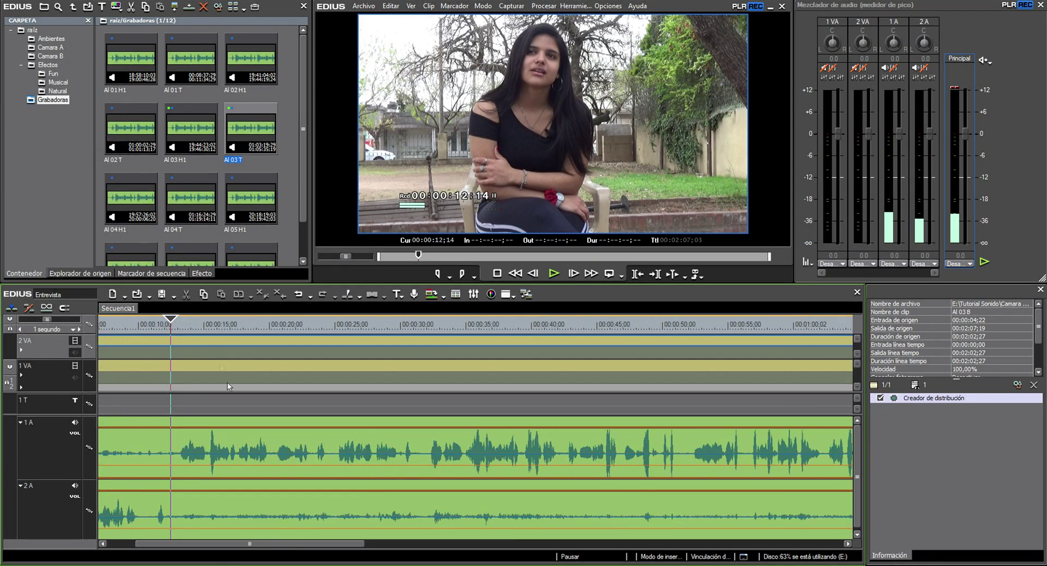
drag(217, 547, 124, 552)
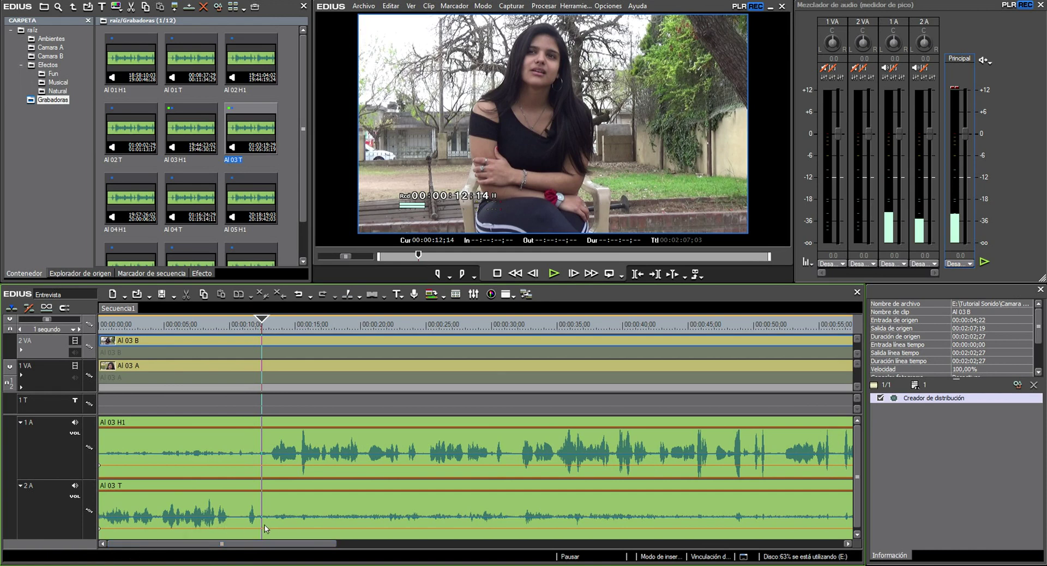
Step: Add two volume points to Al 03 H1 and two to Al 03 T, one on each side of the playhead at 00:00:12;14
click(272, 466)
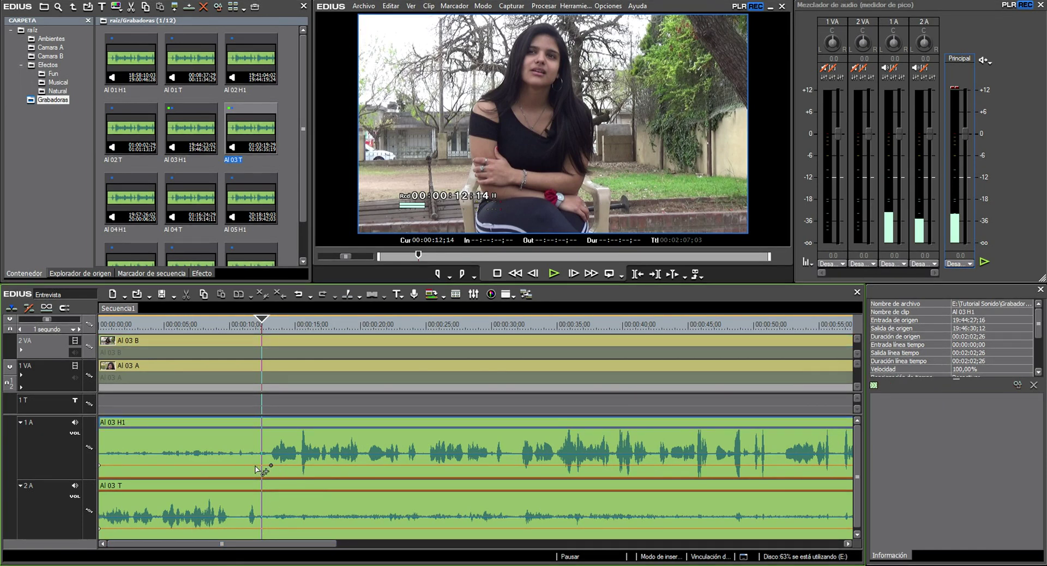
click(254, 465)
click(251, 529)
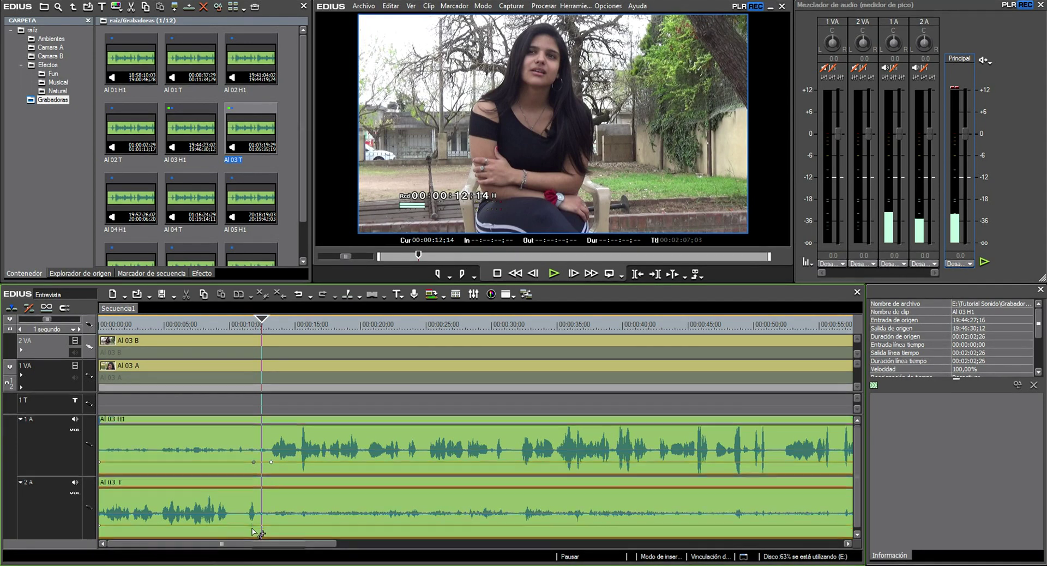
click(271, 525)
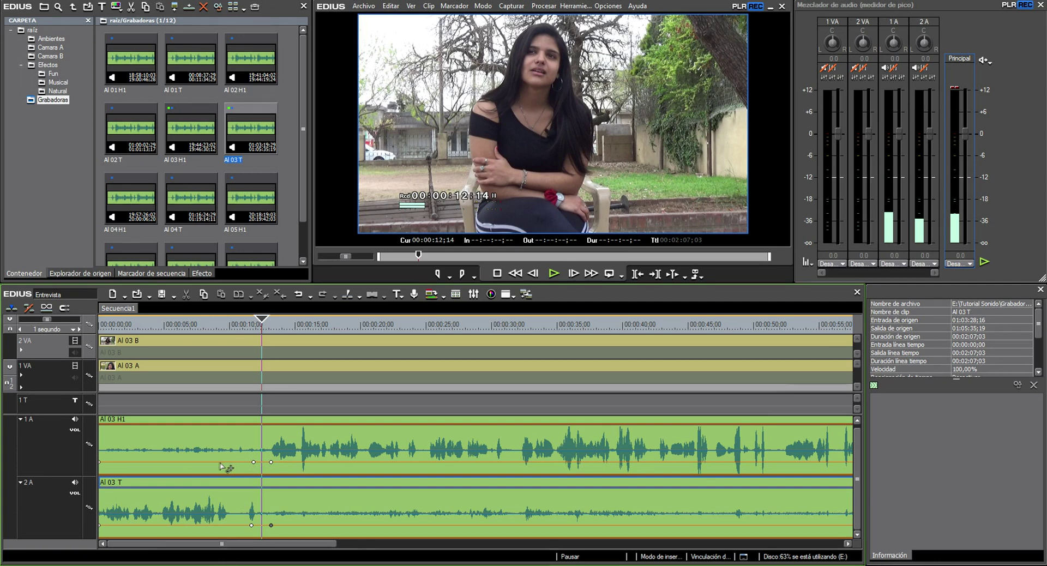
Step: Enlarge the timeline area, lowering the volume line of Al 03 H1 to silence before the transition and that of Al 03 T after it
drag(254, 462, 254, 474)
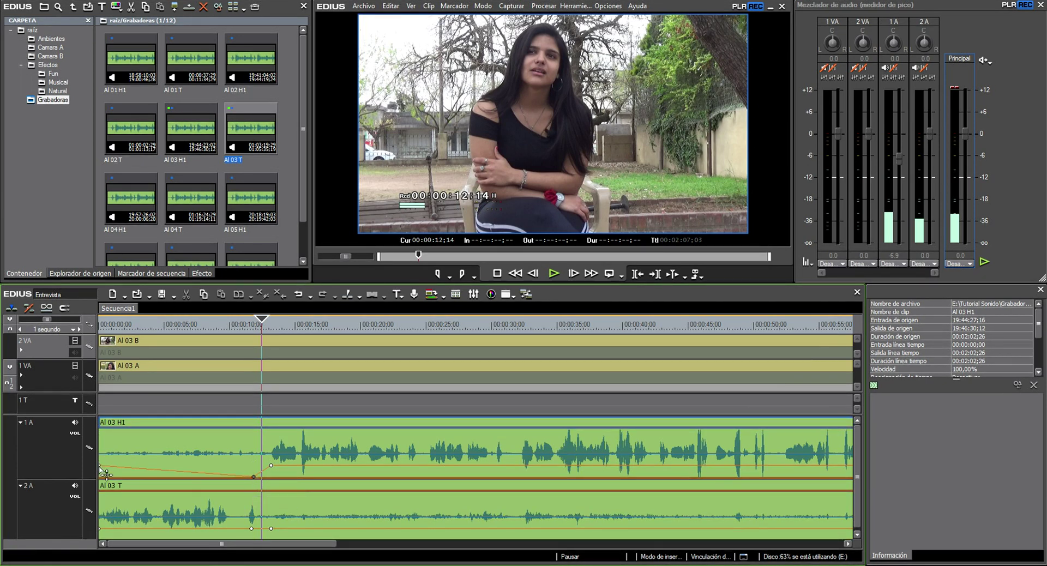
drag(100, 467, 108, 475)
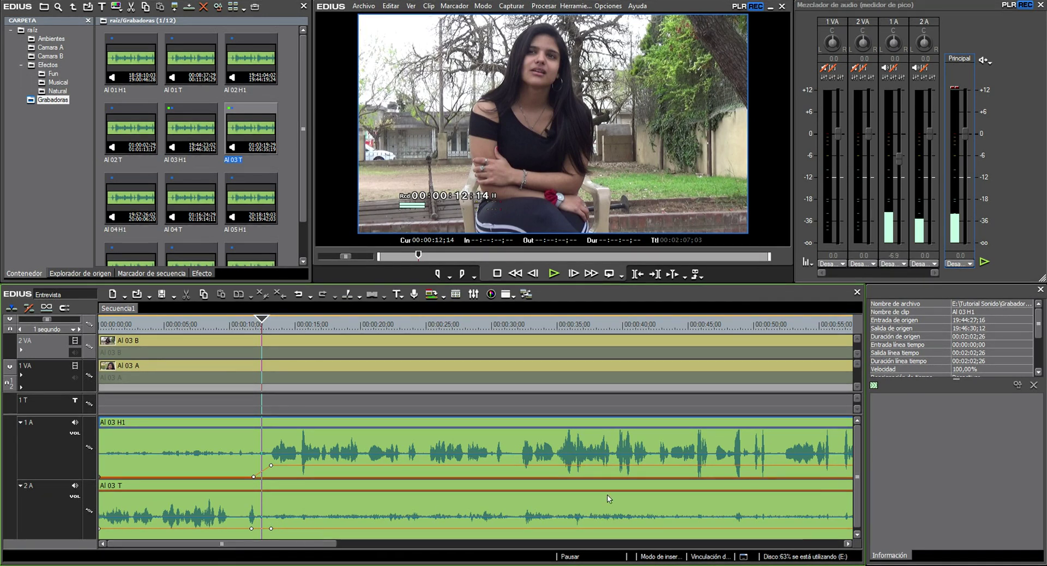
scroll(818, 483, down, 1)
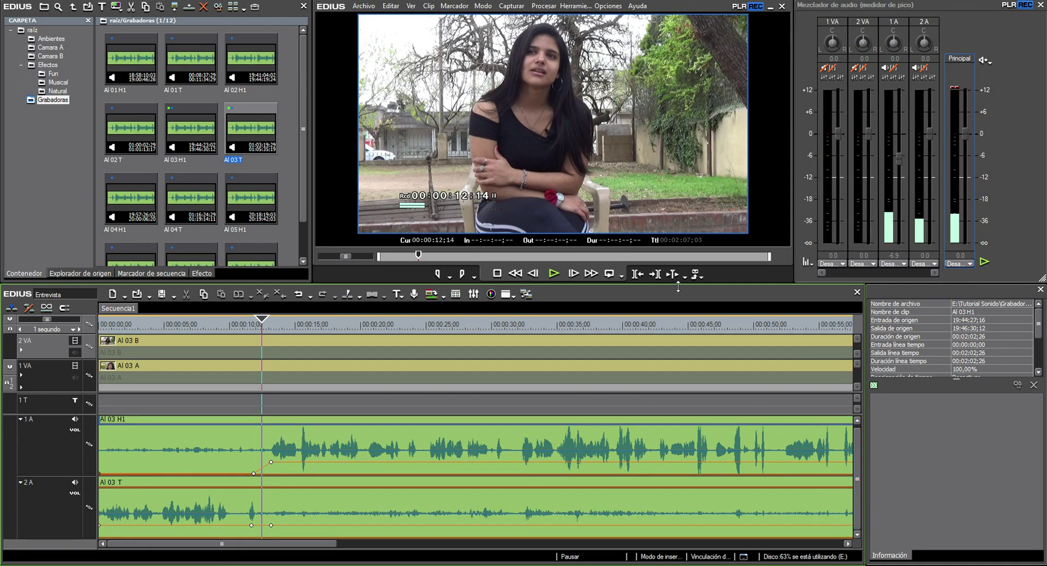
drag(677, 286, 678, 257)
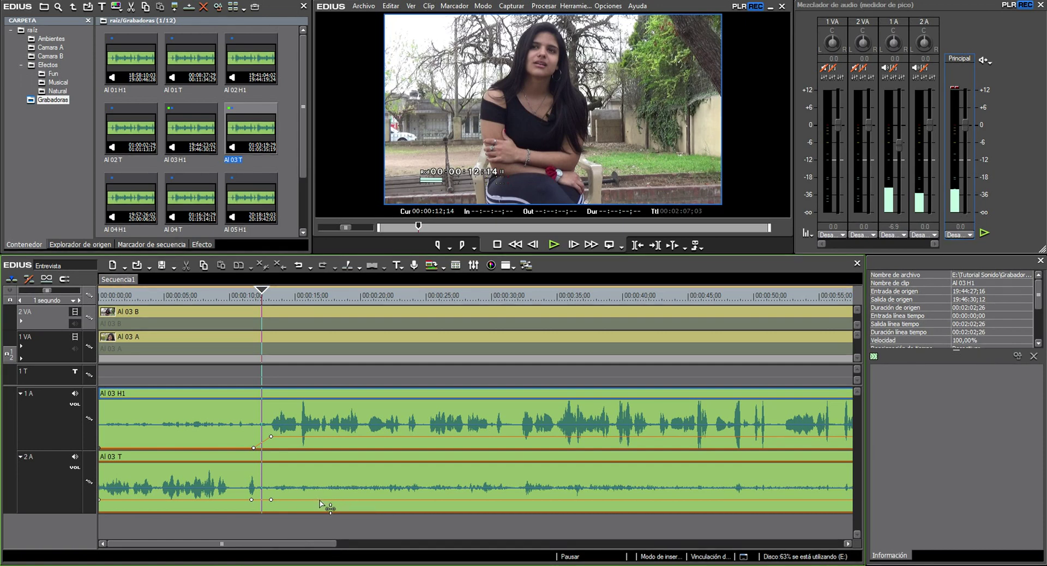
drag(320, 502, 321, 516)
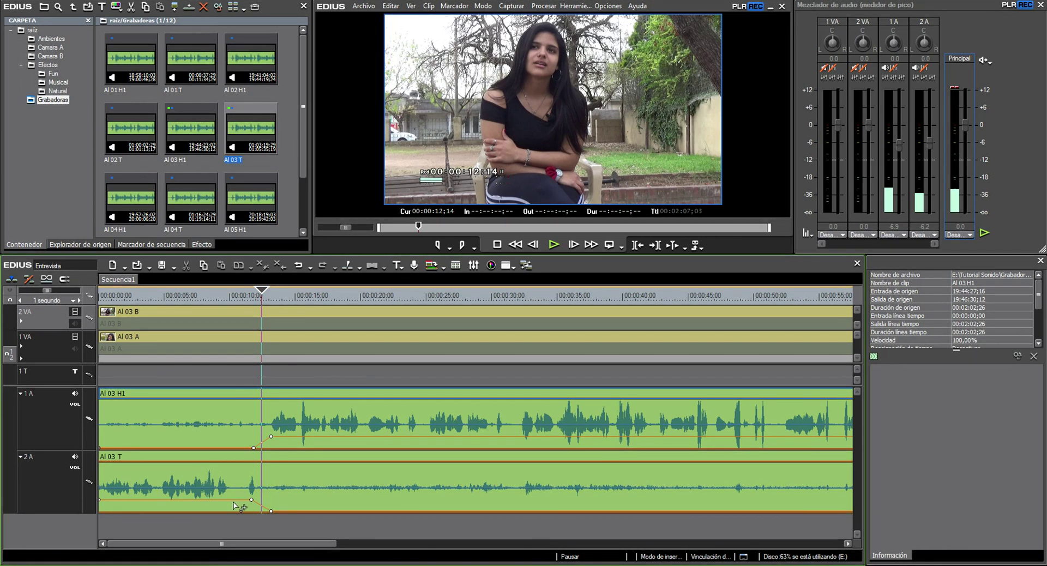
Step: Play the transition between both recordings twice, from 00:00:07;24 to 00:00:19;19 and from about 00:00:05 to 00:00:17;03
drag(237, 301, 201, 312)
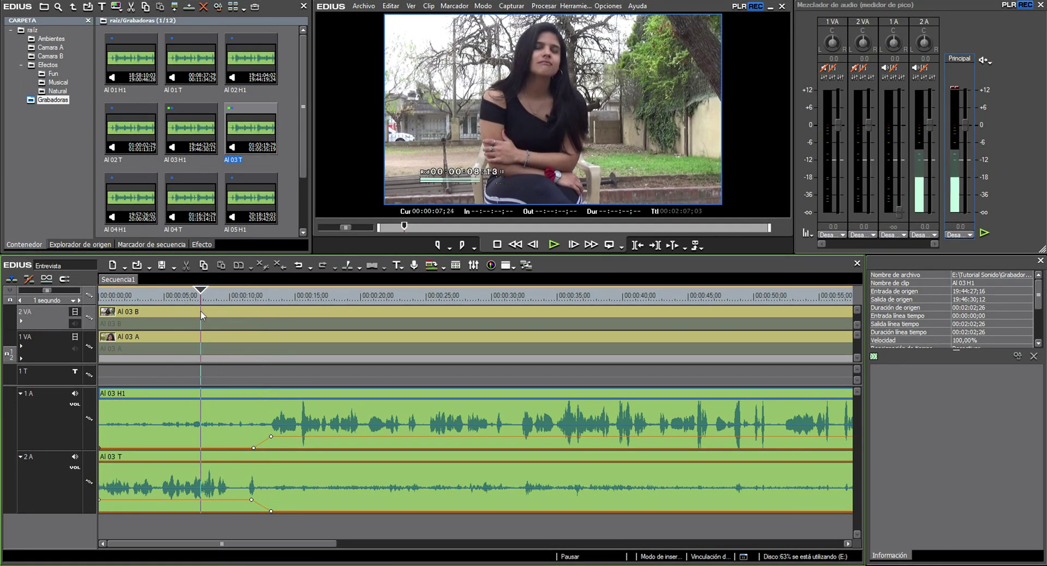
key(space)
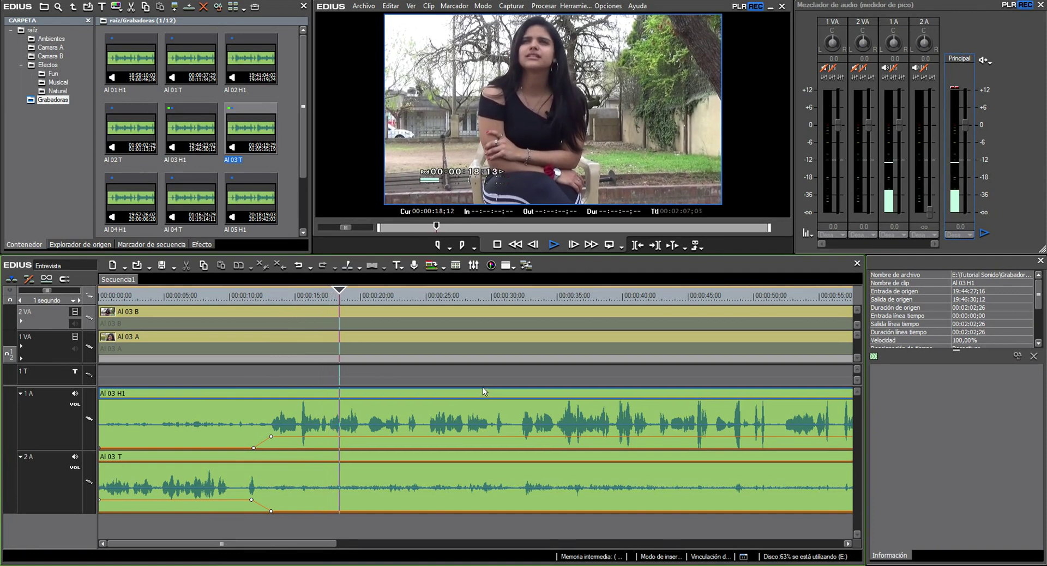
key(space)
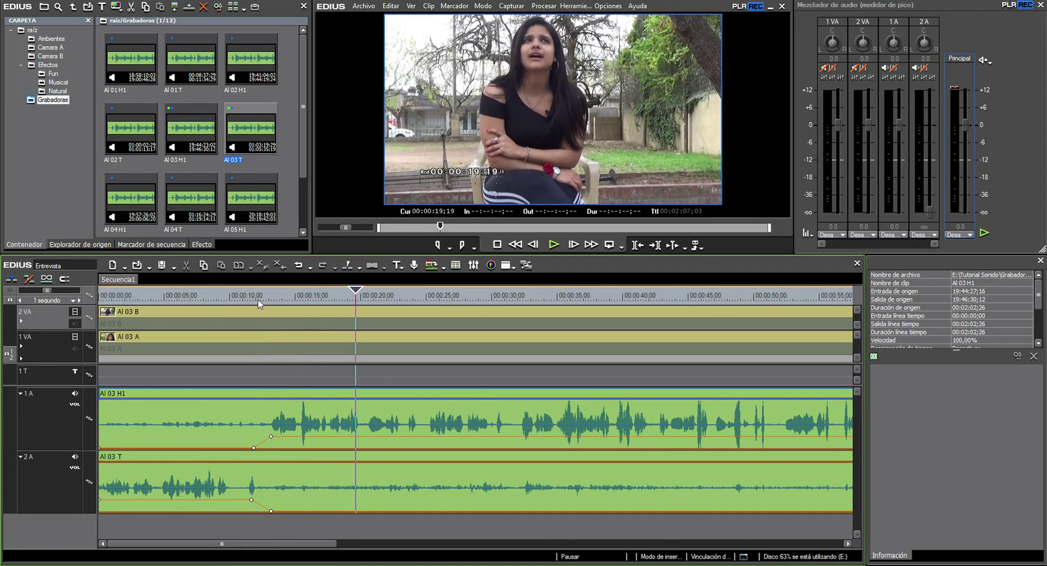
click(241, 300)
click(171, 295)
key(space)
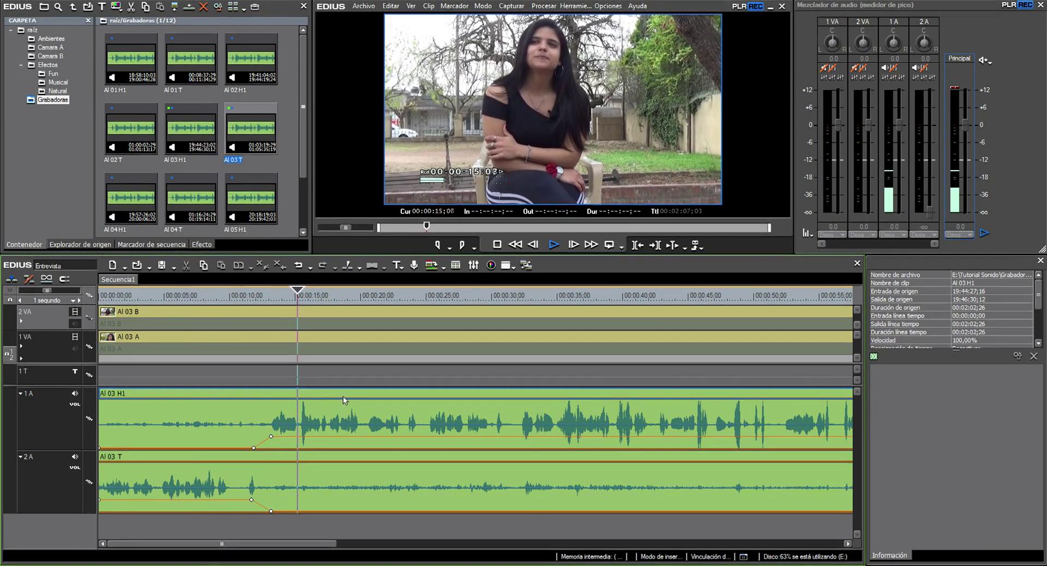
key(space)
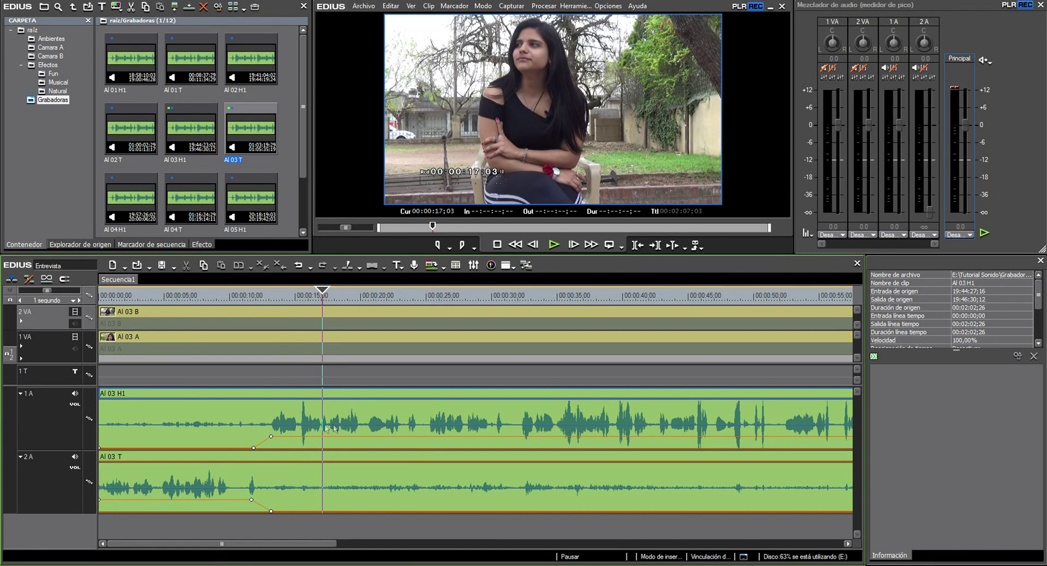
Step: Trim the end of Al 03 T on track 2 A to match the end of Al 03 H1, and place the playhead at 00:00:13;06
scroll(442, 402, down, 2)
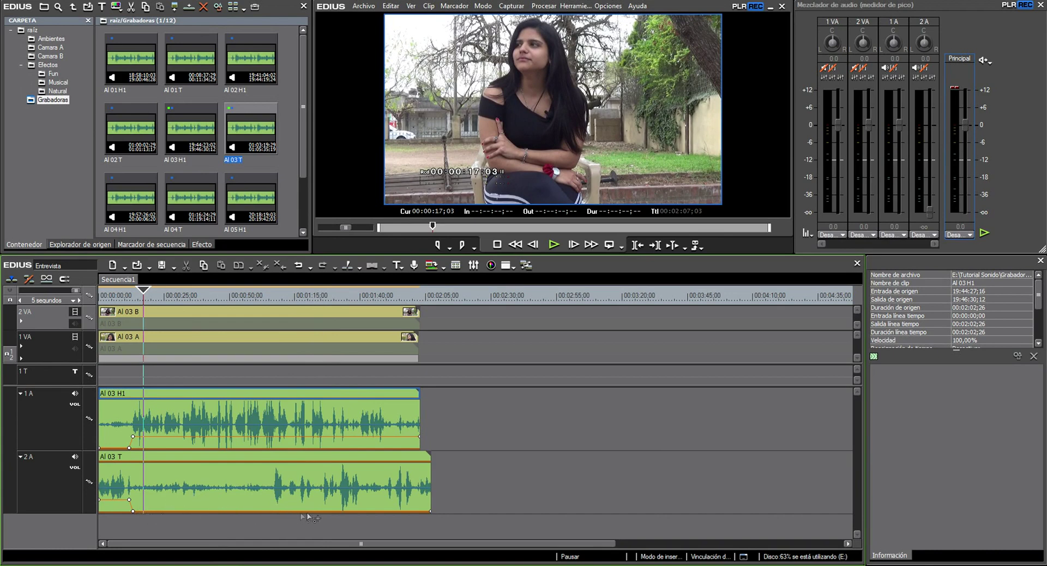
drag(430, 472, 420, 473)
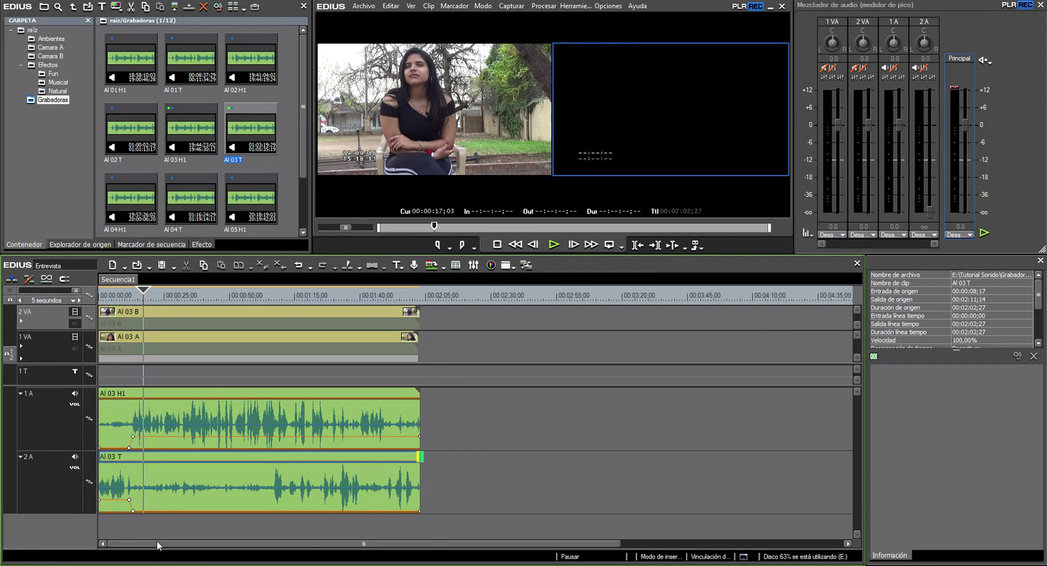
click(134, 297)
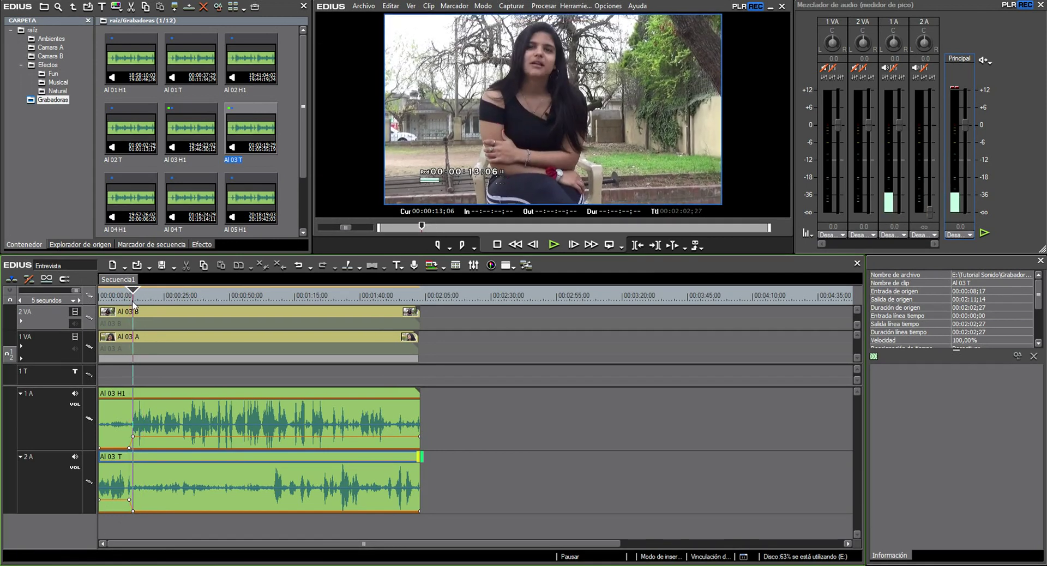
scroll(134, 304, up, 2)
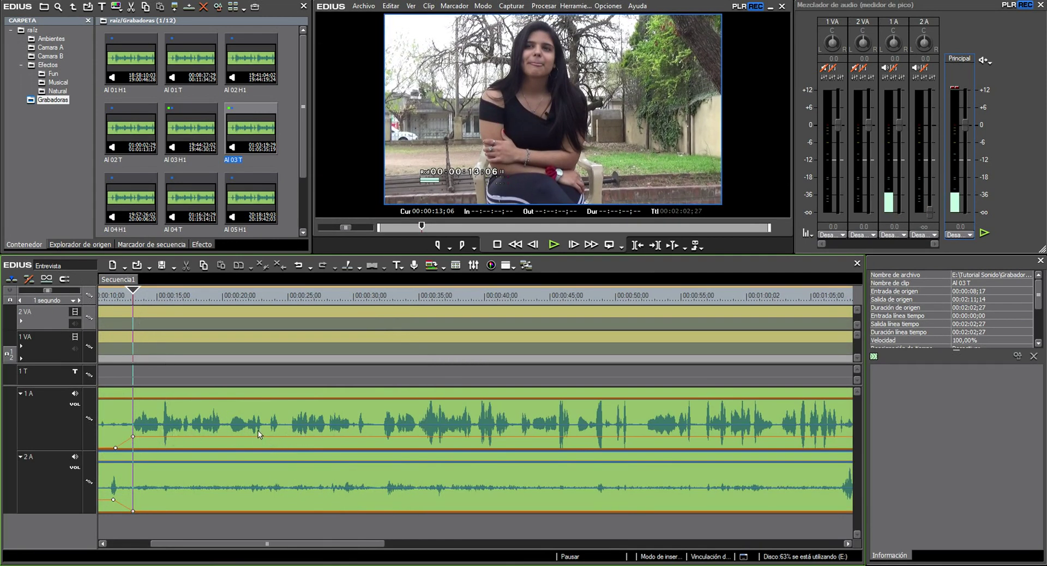
scroll(241, 431, down, 2)
scroll(142, 356, up, 2)
Step: Play from 00:00:15;02 to 00:00:17;15 and raise the volume of Al 03 H1 from there to about 00:00:24 using four volume points
click(158, 300)
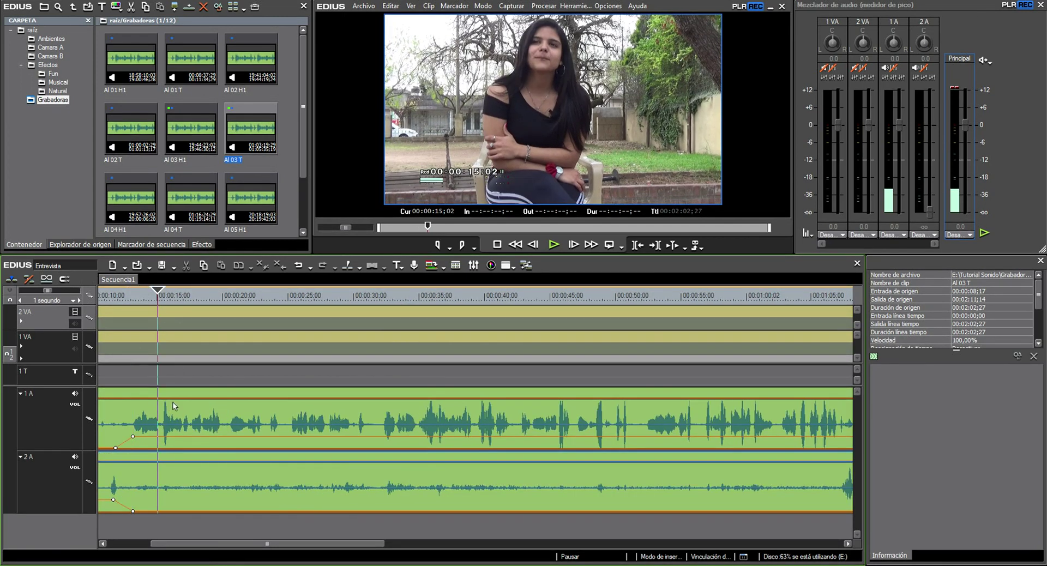
key(space)
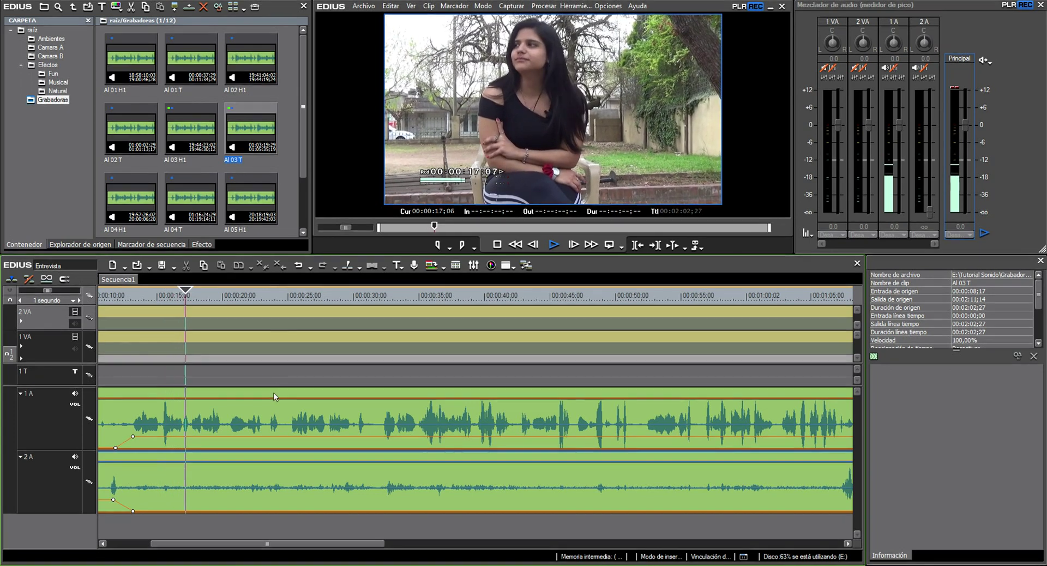
key(space)
click(188, 436)
click(190, 436)
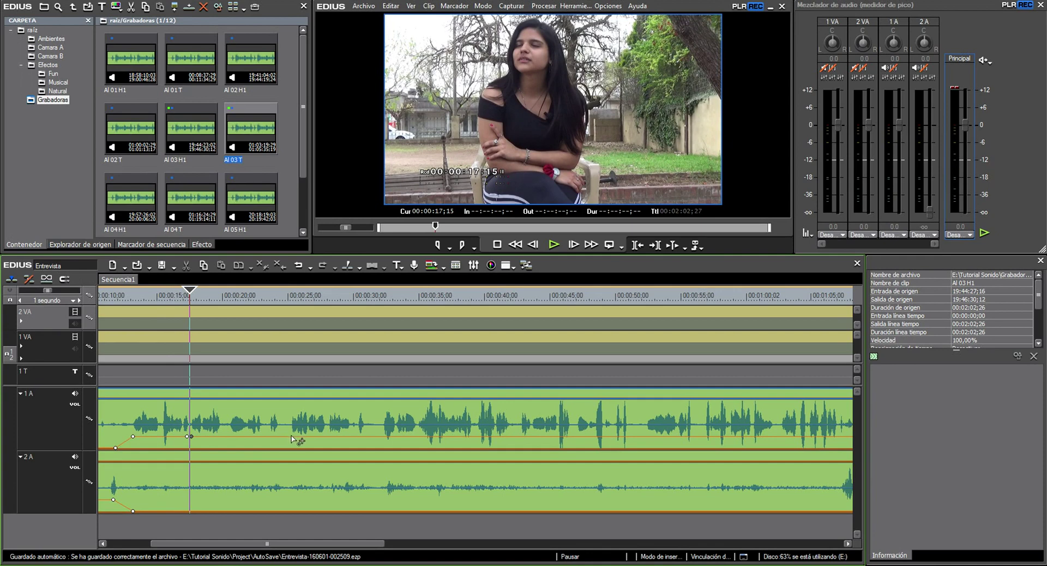
click(279, 436)
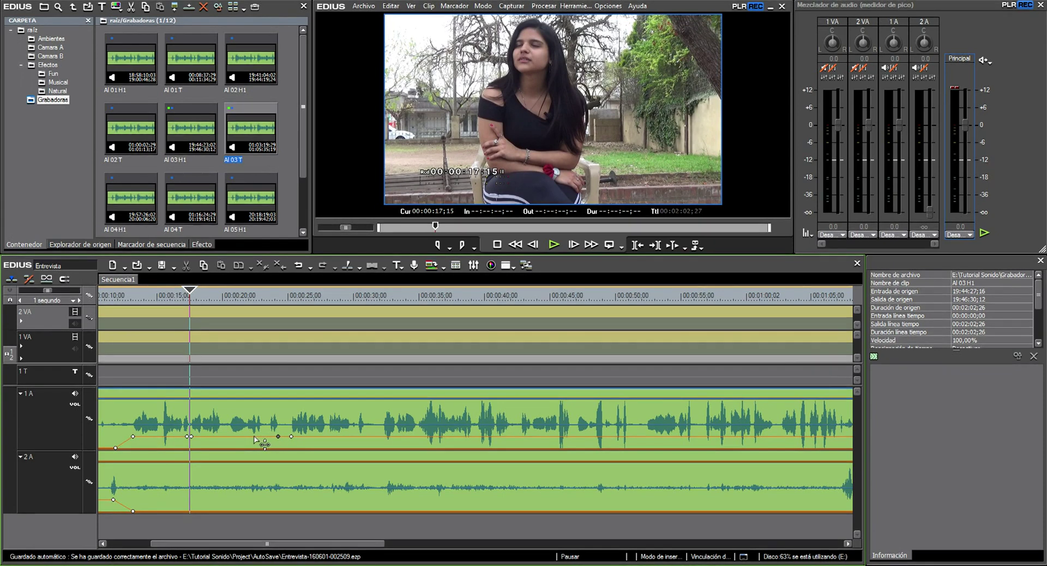
drag(248, 437, 255, 436)
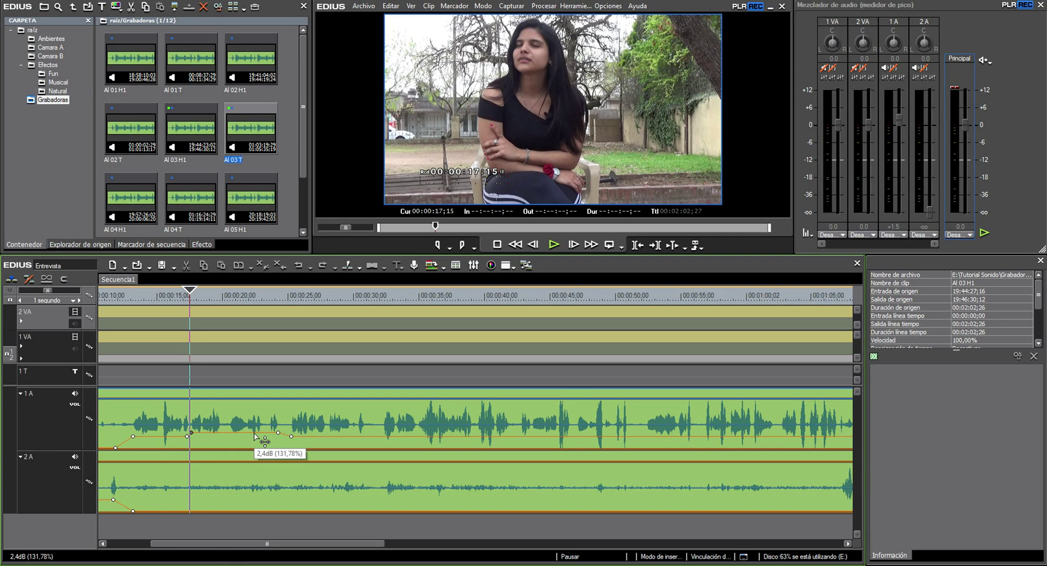
drag(254, 434, 257, 434)
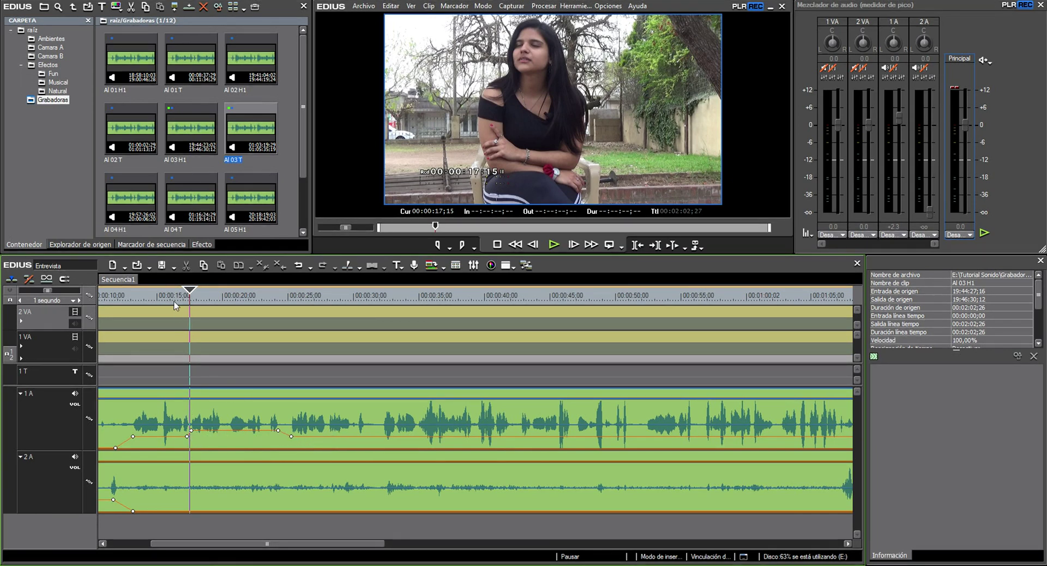
Step: Listen to the raised section from about 00:00:15 to 00:00:26;12 and return the playhead to 00:00:16;22
click(159, 297)
key(space)
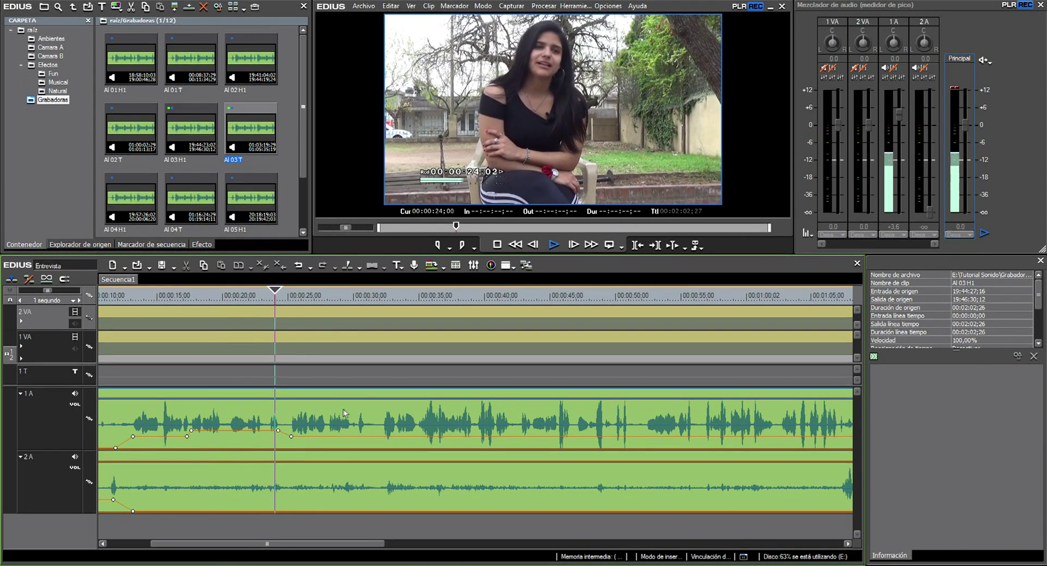
key(space)
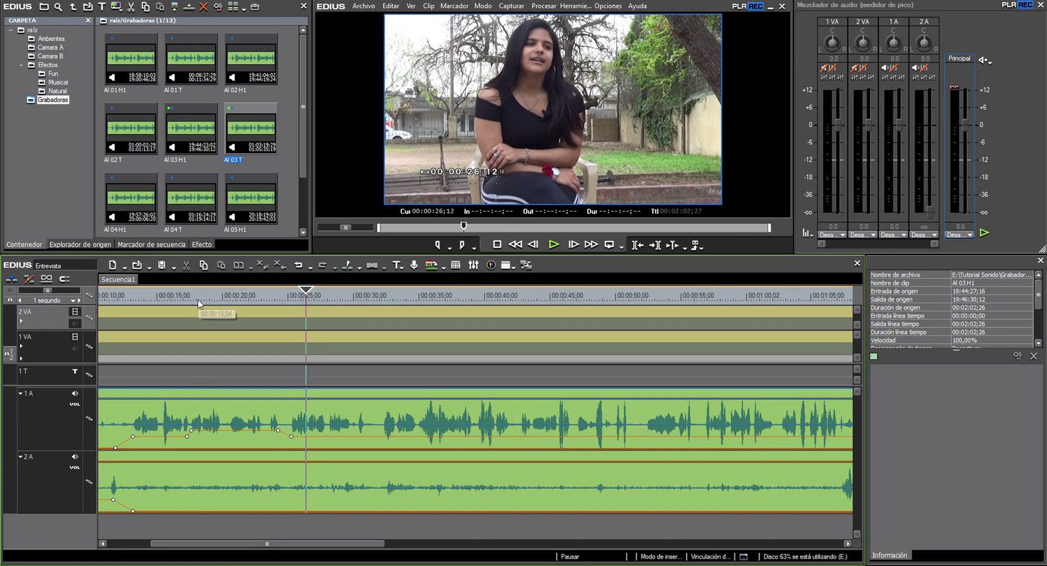
drag(198, 303, 182, 308)
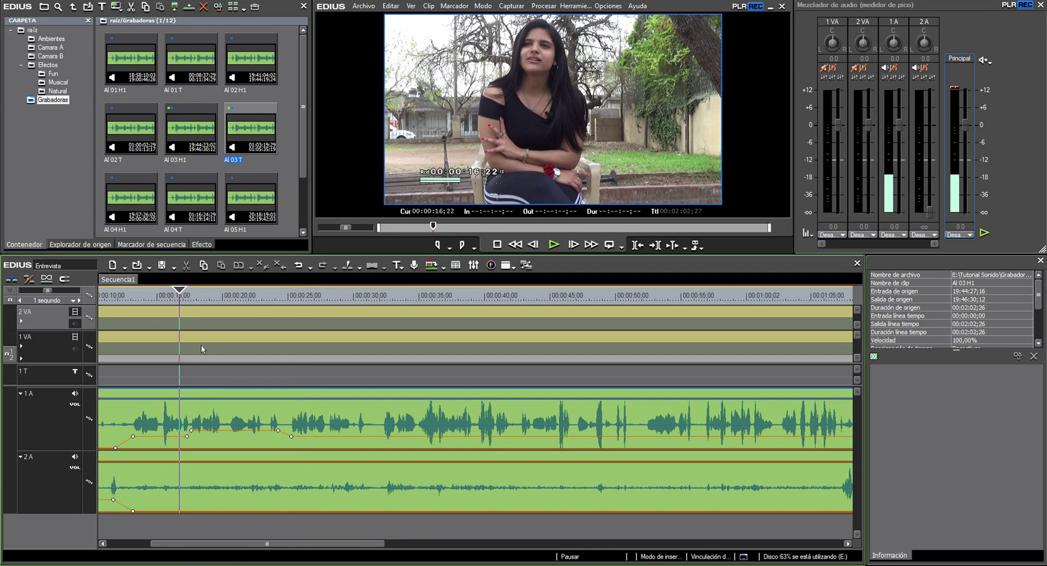
drag(166, 542, 123, 543)
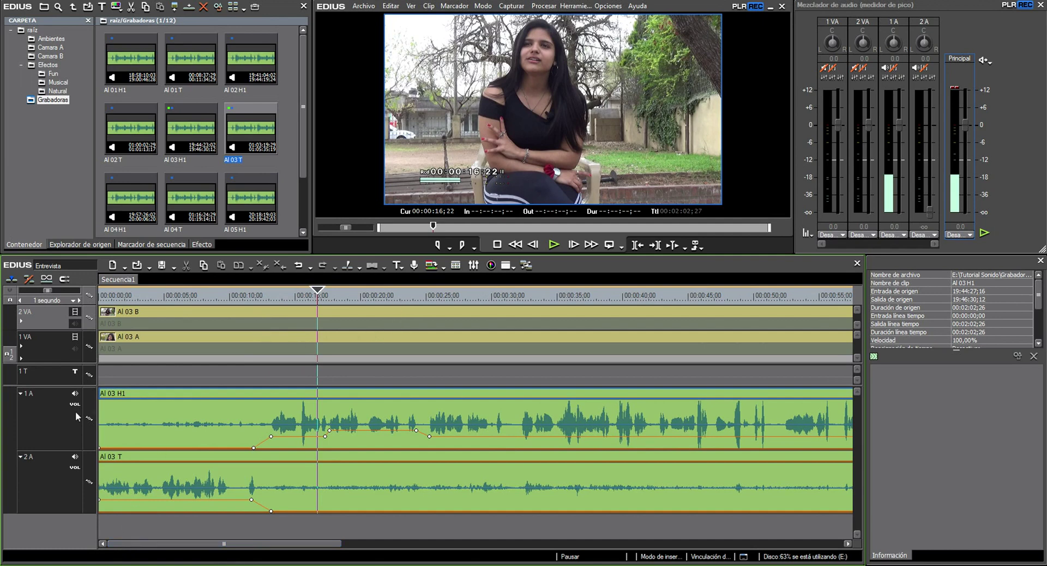
click(21, 393)
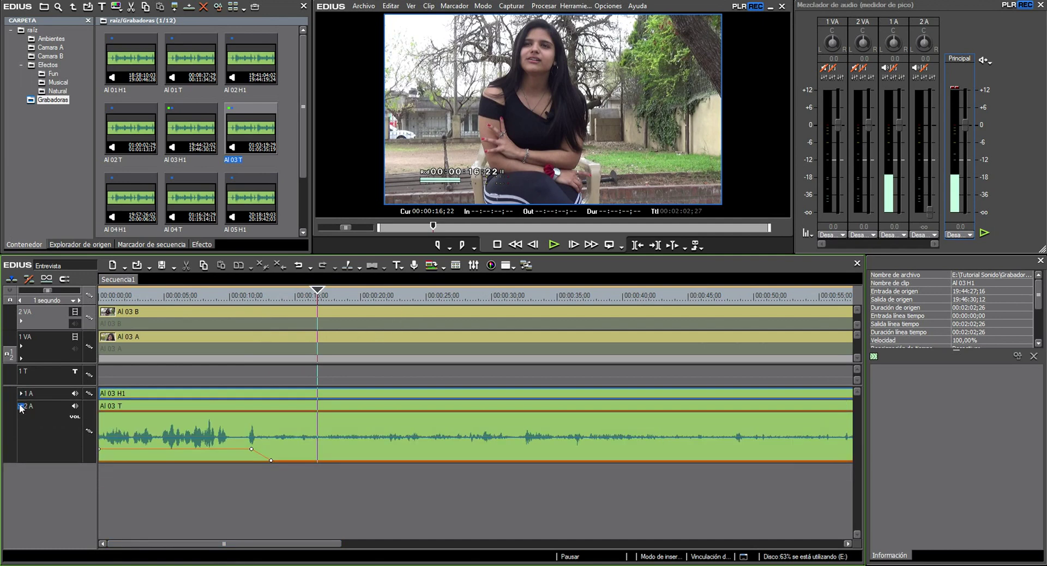
click(21, 406)
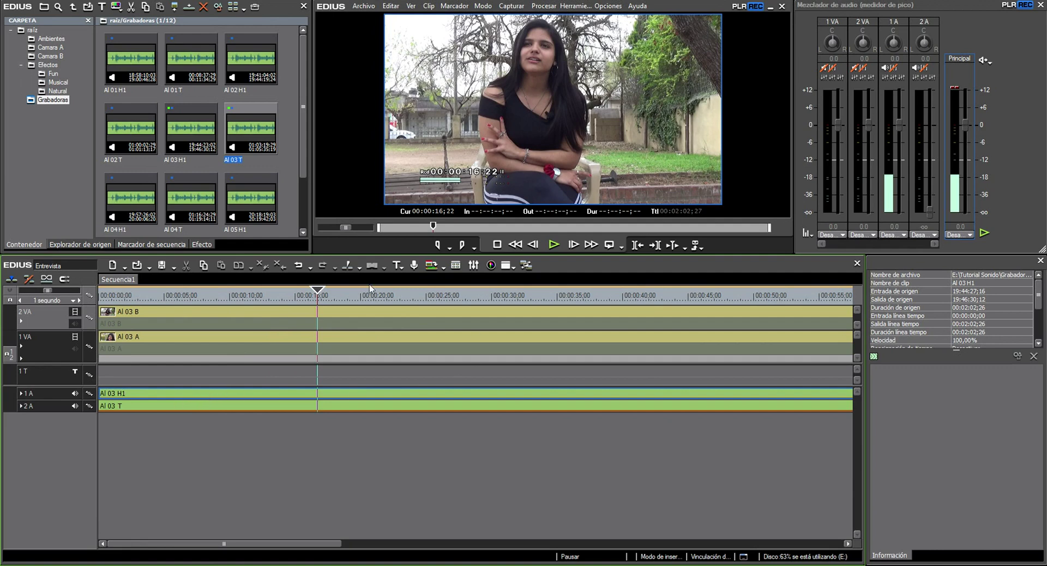
click(21, 393)
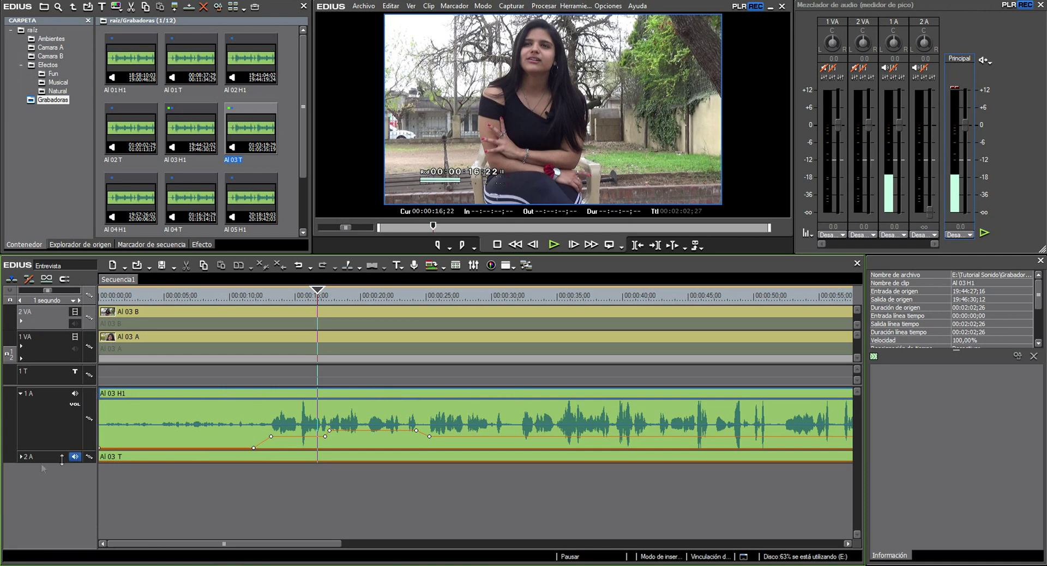
click(20, 456)
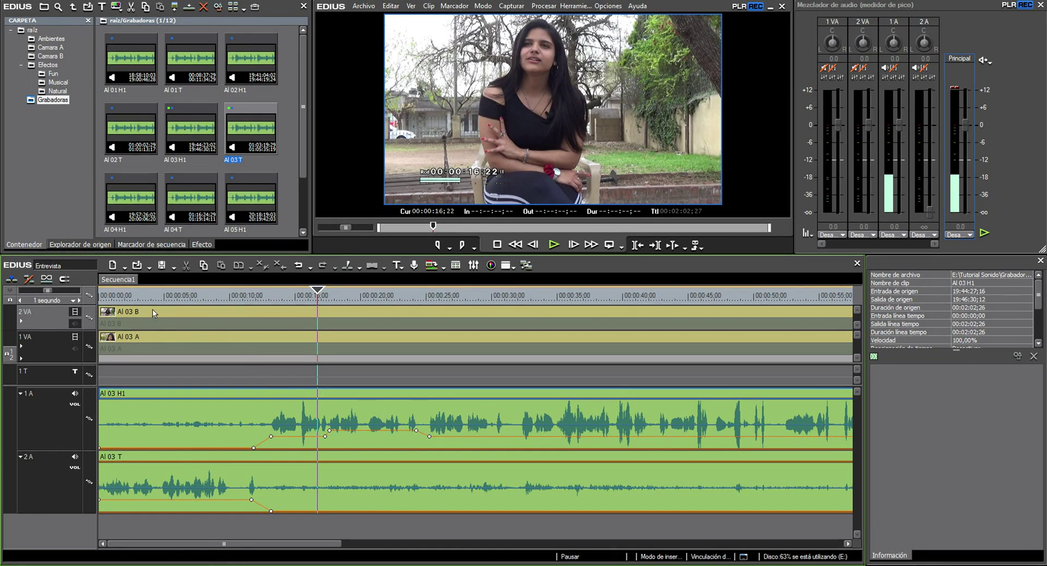
Step: Collapse audio tracks 1 A and 2 A and add three more audio tracks below them
click(20, 393)
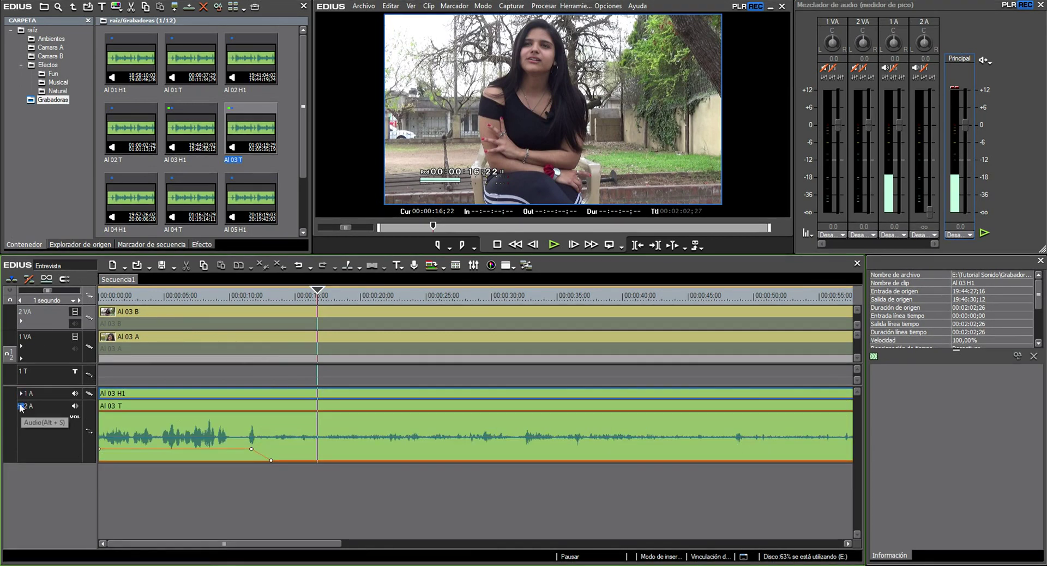
click(21, 405)
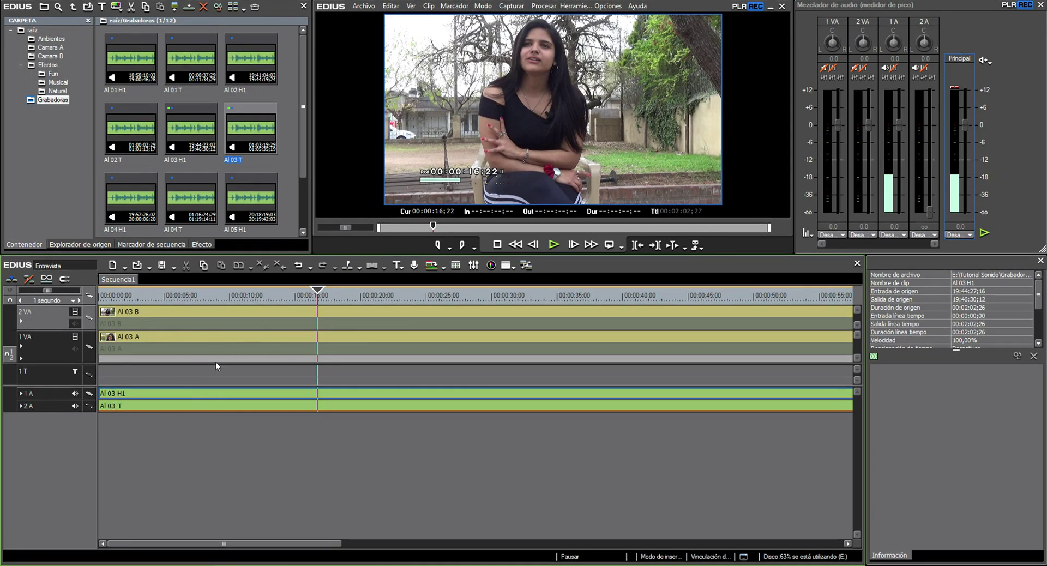
right_click(50, 428)
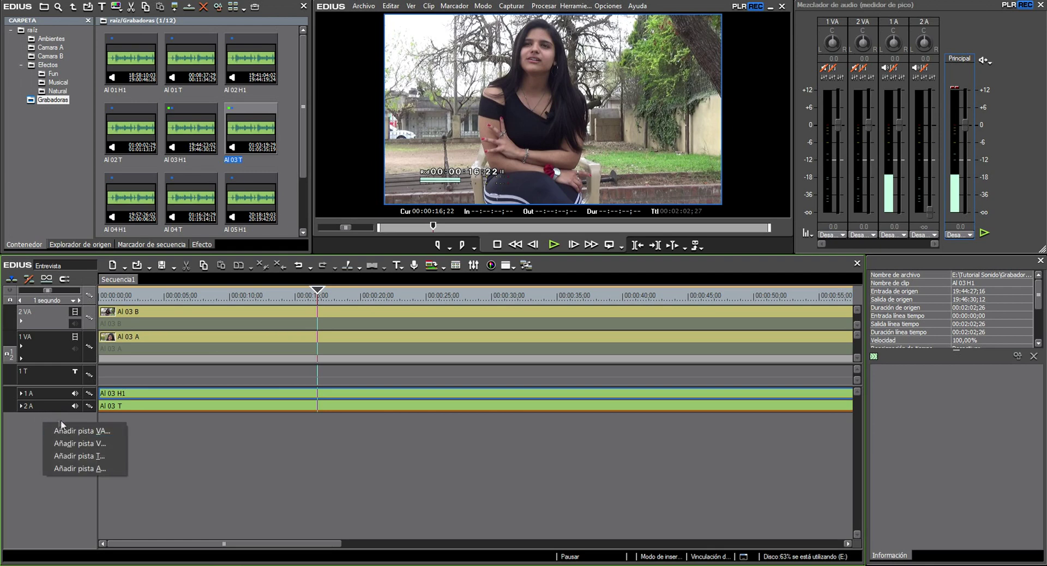
click(72, 467)
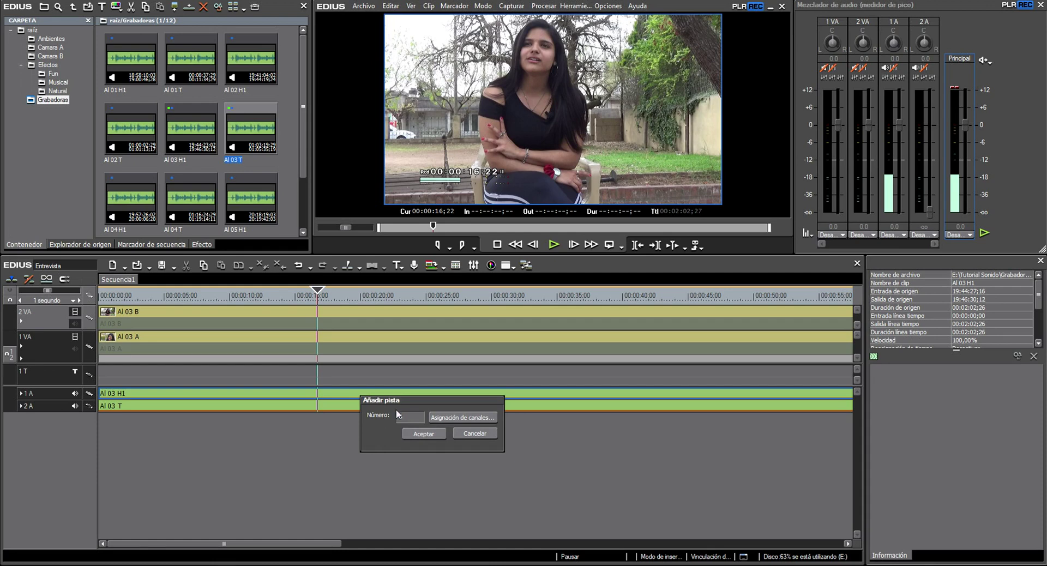
click(421, 434)
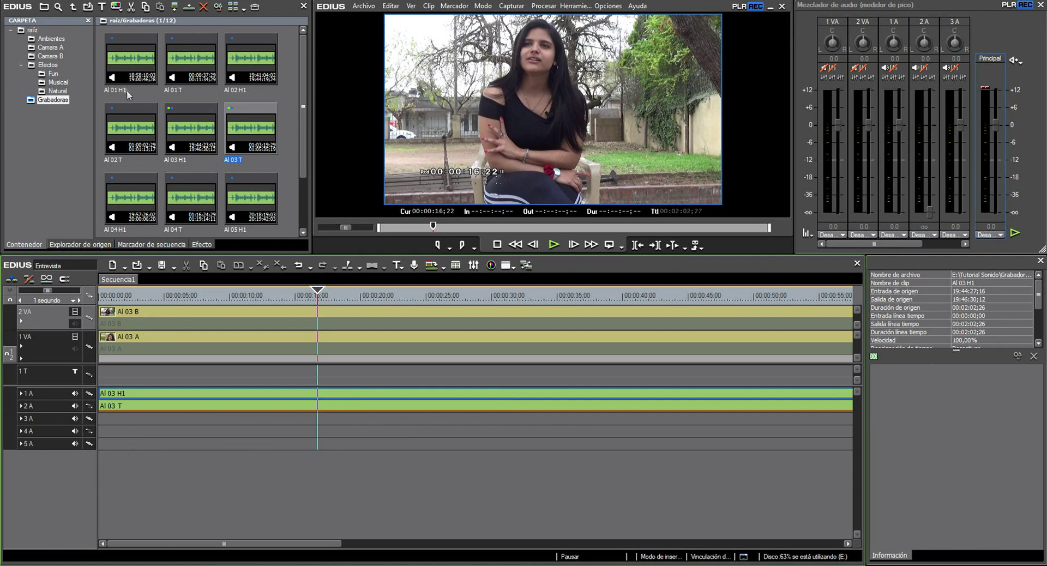
Step: Open the Ambientes folder and preview the Disco clip from its start to 00:00:05;26
click(31, 42)
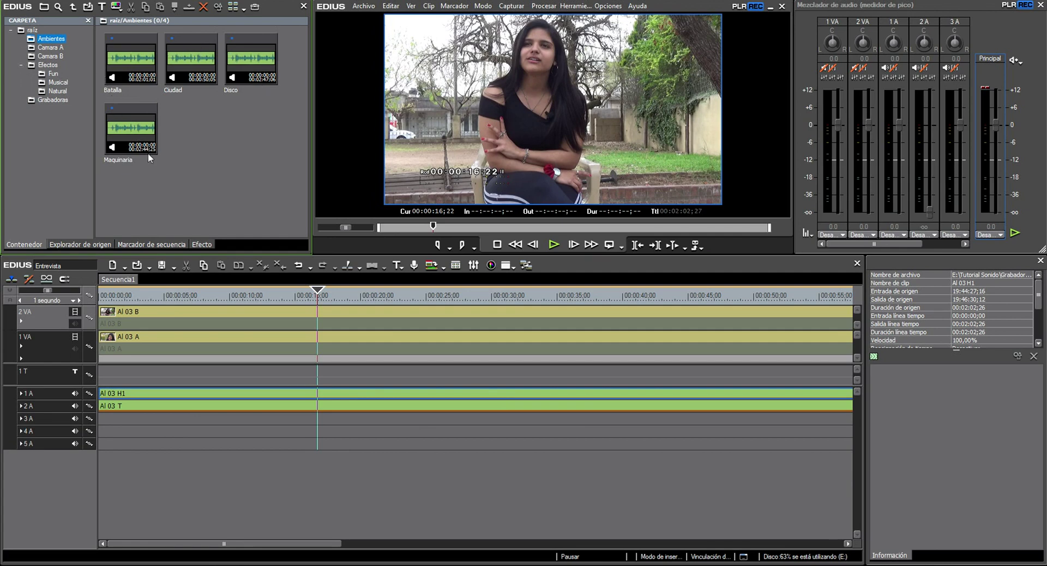
double_click(247, 64)
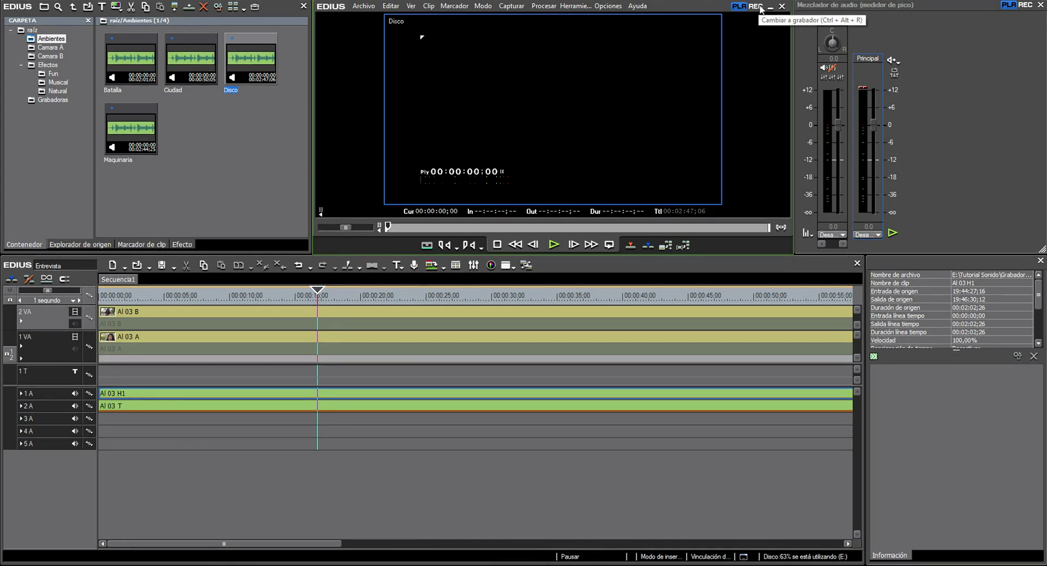
click(384, 296)
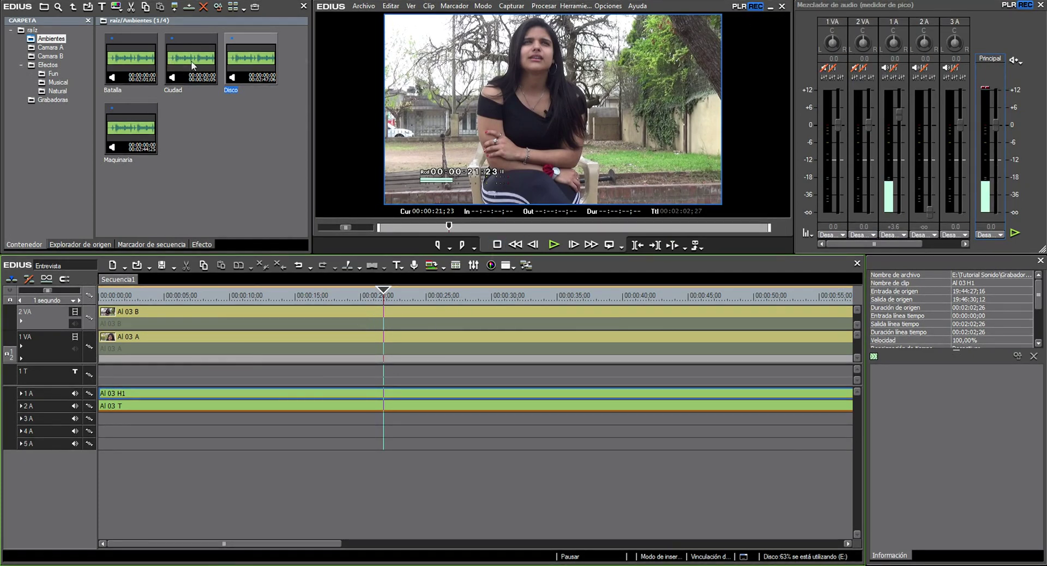
double_click(246, 60)
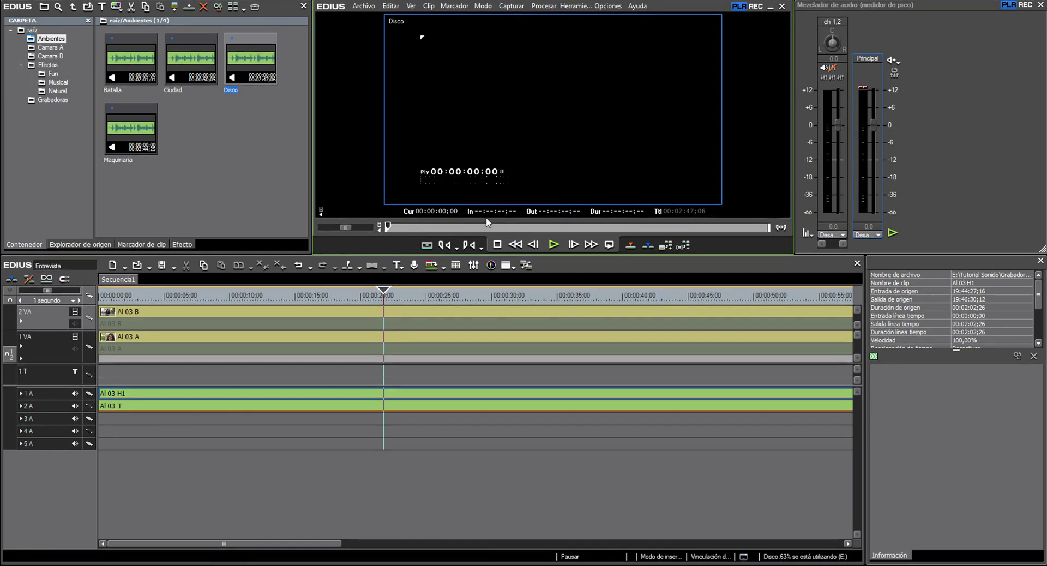
click(554, 245)
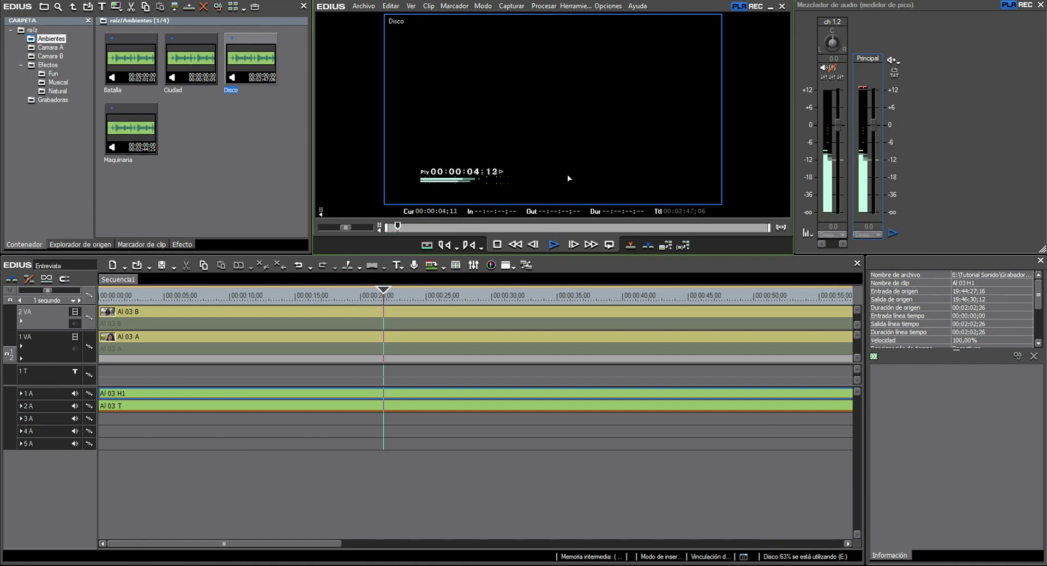
key(space)
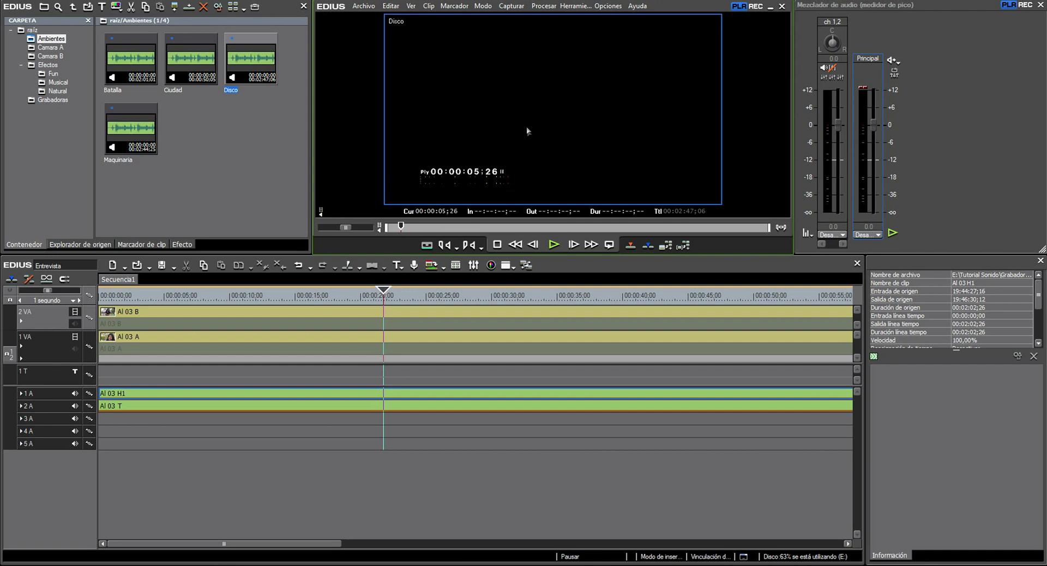
Step: Place the Disco clip at the start of track 3 A, expand the track, and listen from 00:00:15;05 to 00:00:20;29
click(93, 421)
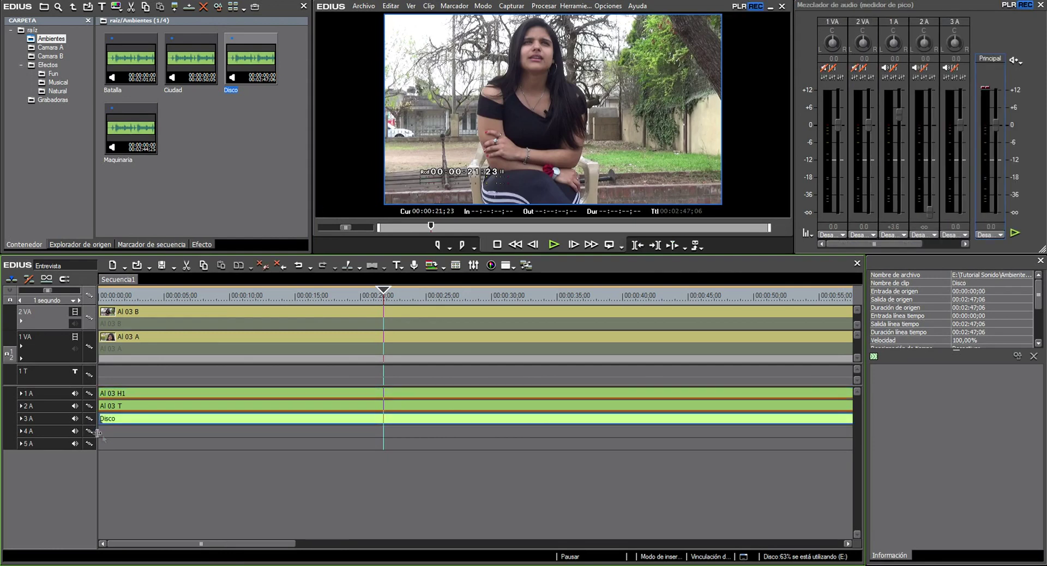
click(22, 418)
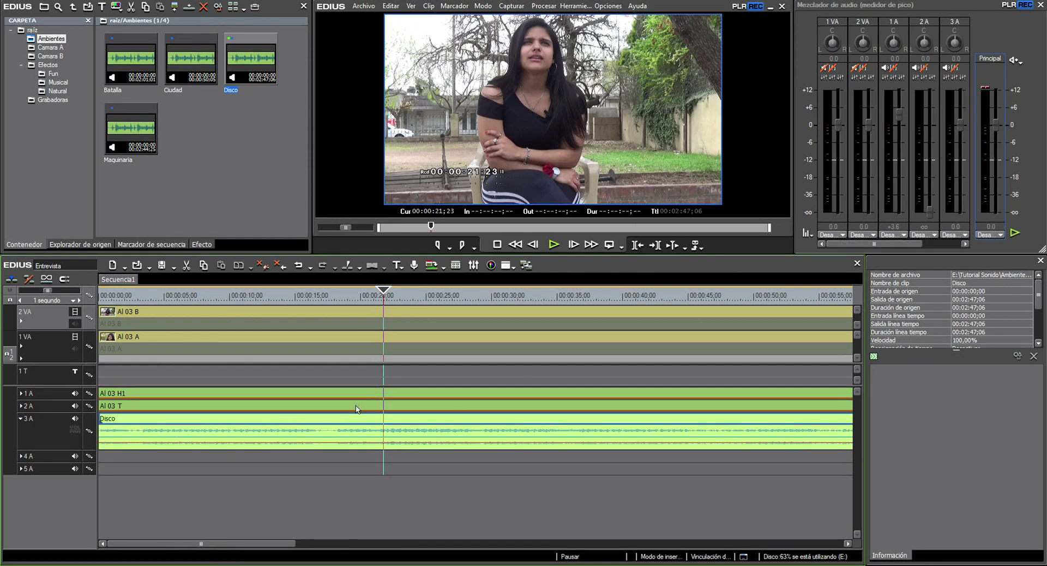
click(298, 297)
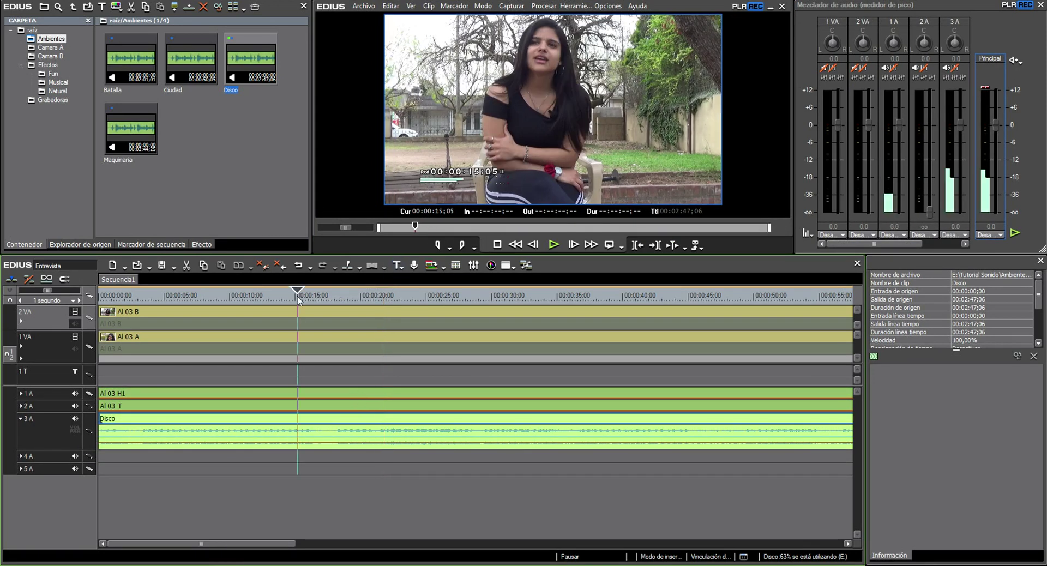
key(space)
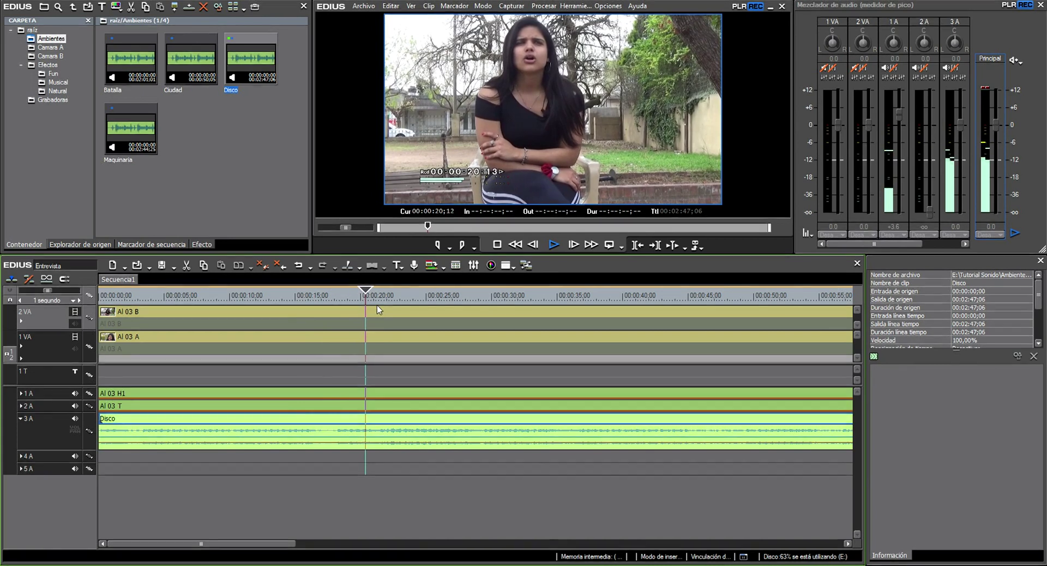
key(space)
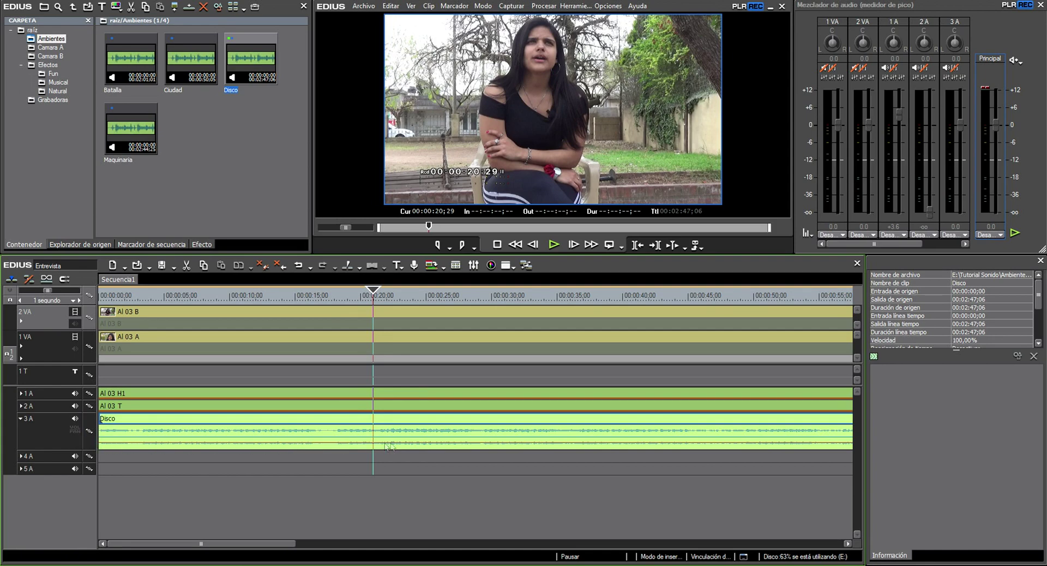
Step: Set the gain of the Disco clip to -8 dB and listen to the mix from about 00:00:18 to 00:00:22;16
right_click(402, 422)
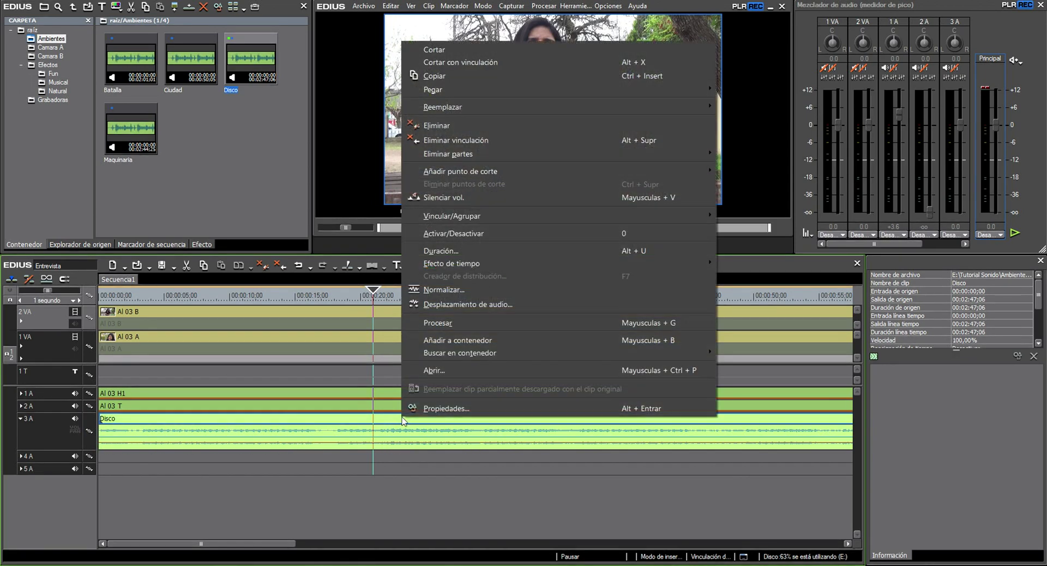
click(436, 409)
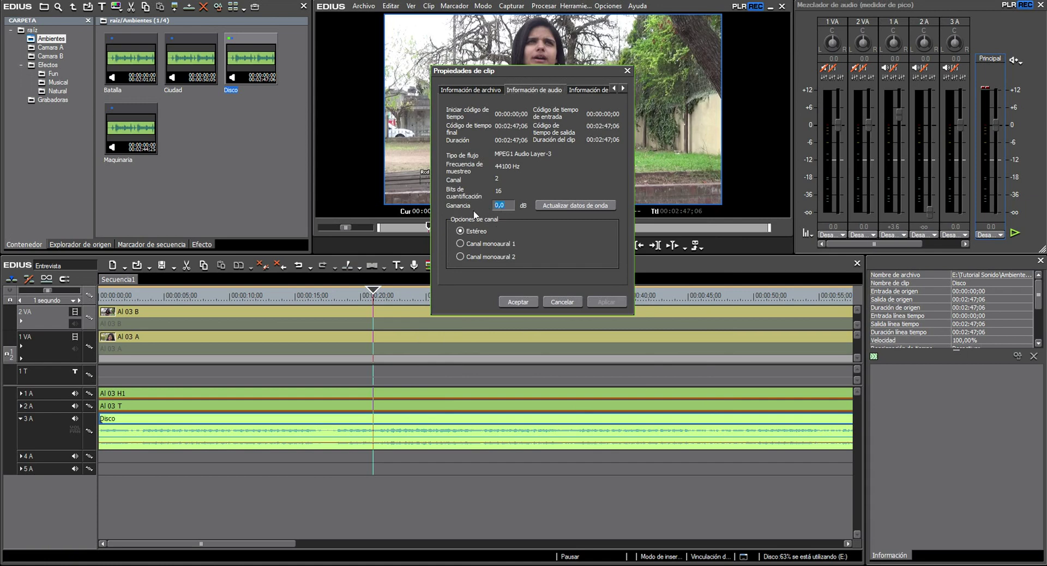
text(-8)
click(604, 301)
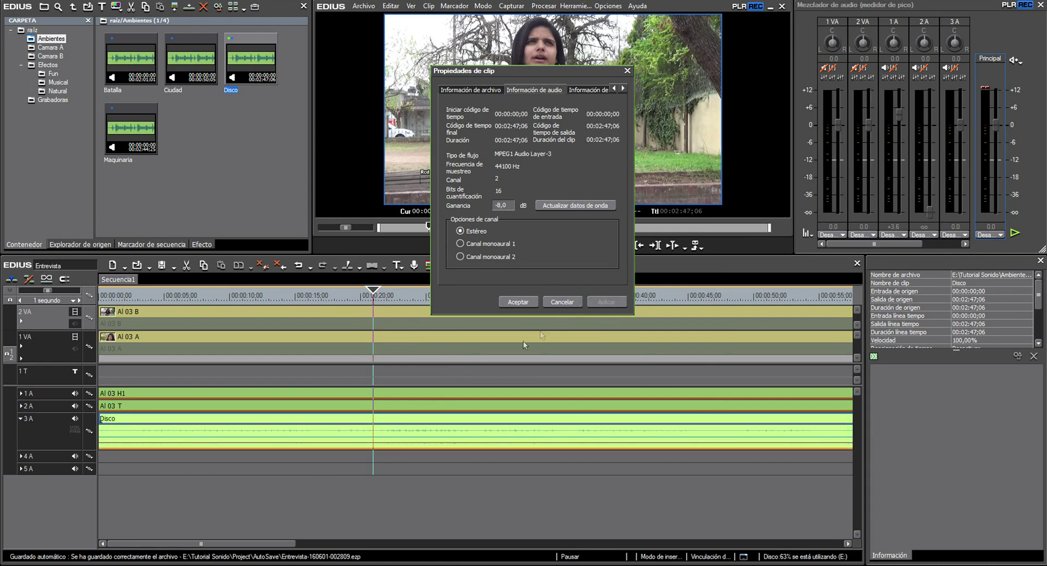
click(532, 303)
click(343, 295)
key(space)
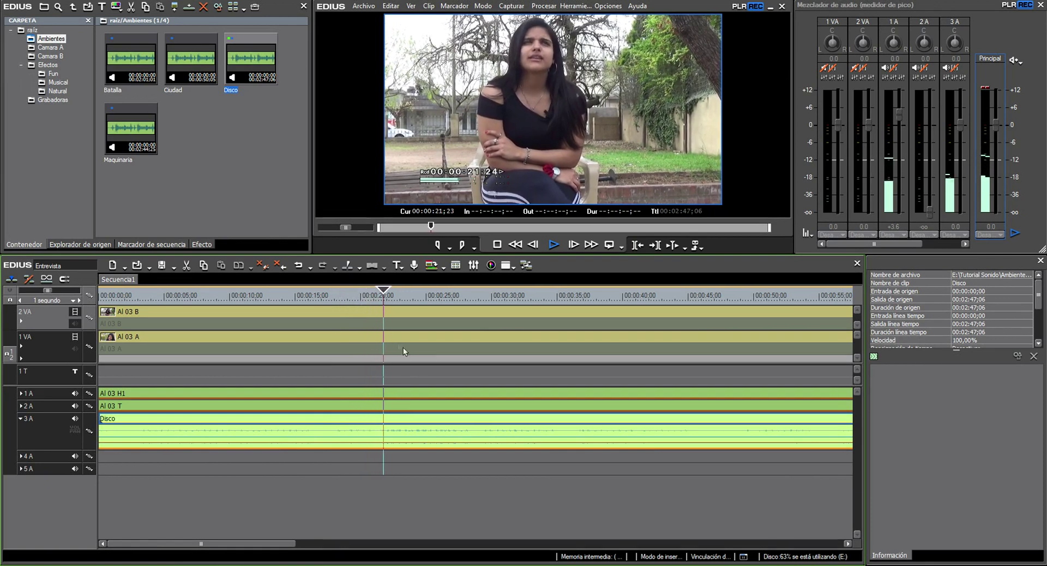
Step: Lower the gain of the Disco clip to -10 dB and listen to the mix from about 00:00:18 to 00:00:24;11
right_click(407, 419)
click(420, 408)
scroll(508, 205, down, 1)
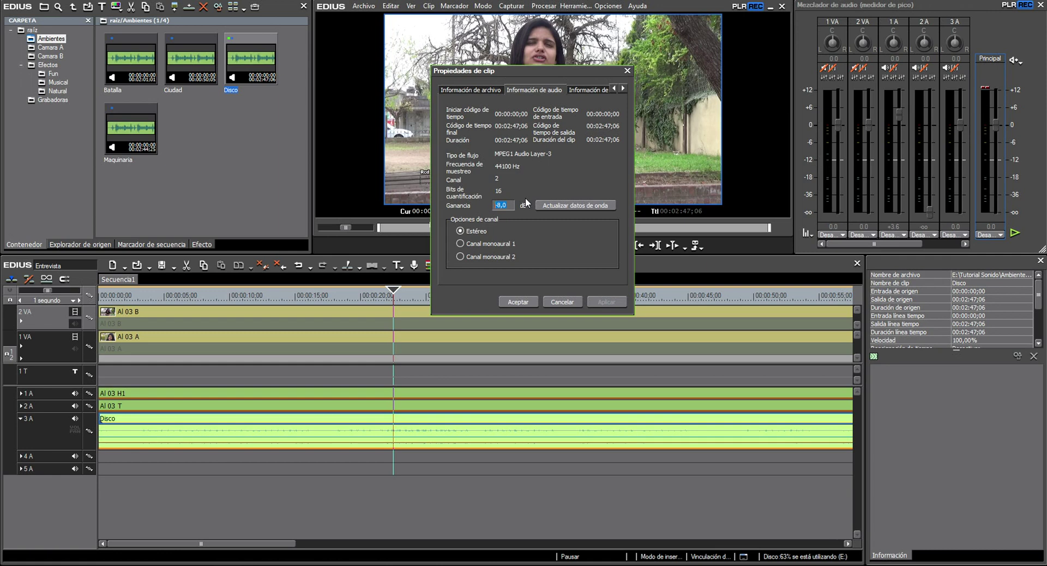
key(Return)
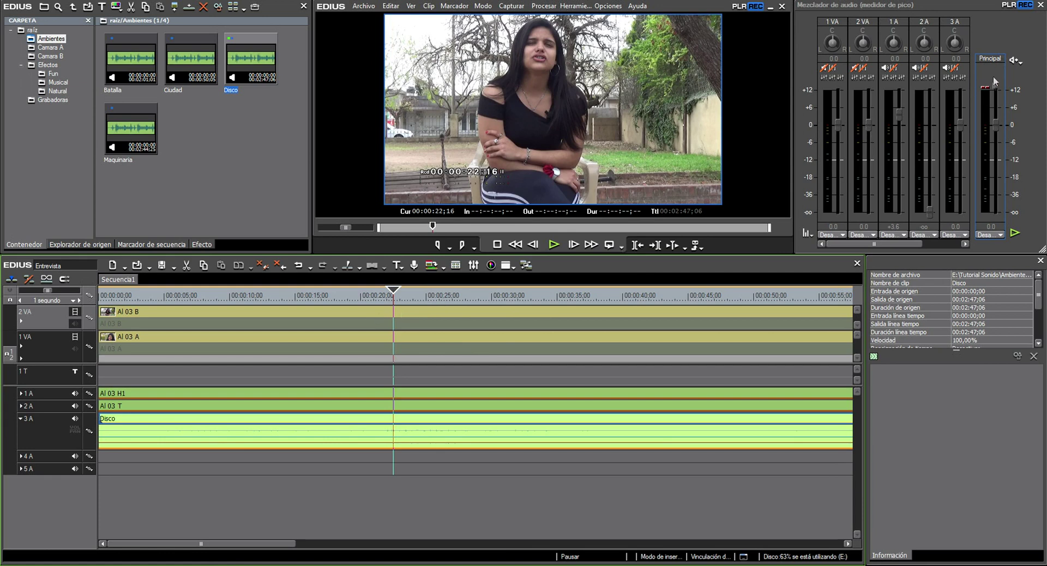
key(Right)
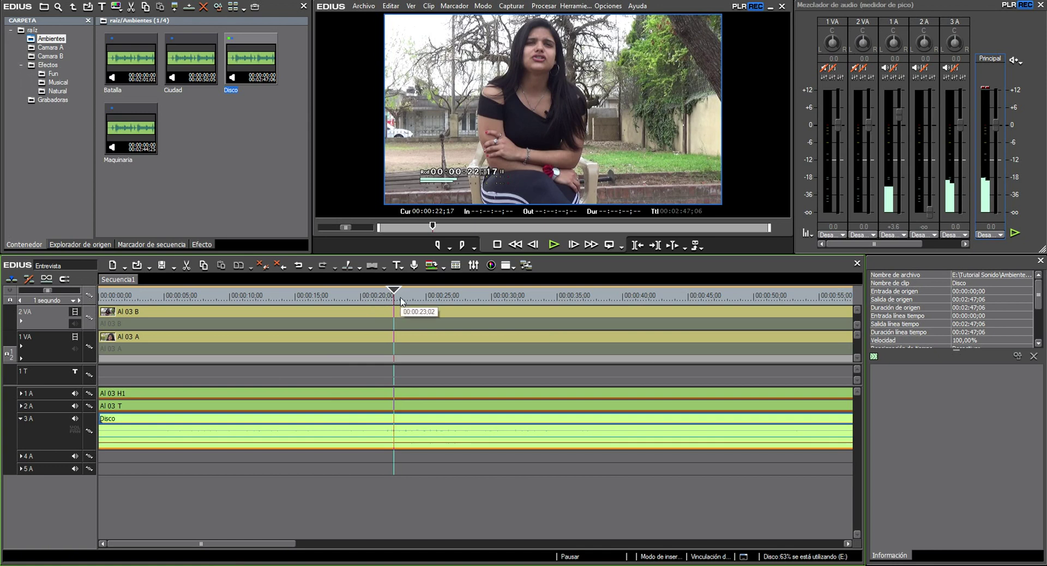
drag(350, 309, 333, 308)
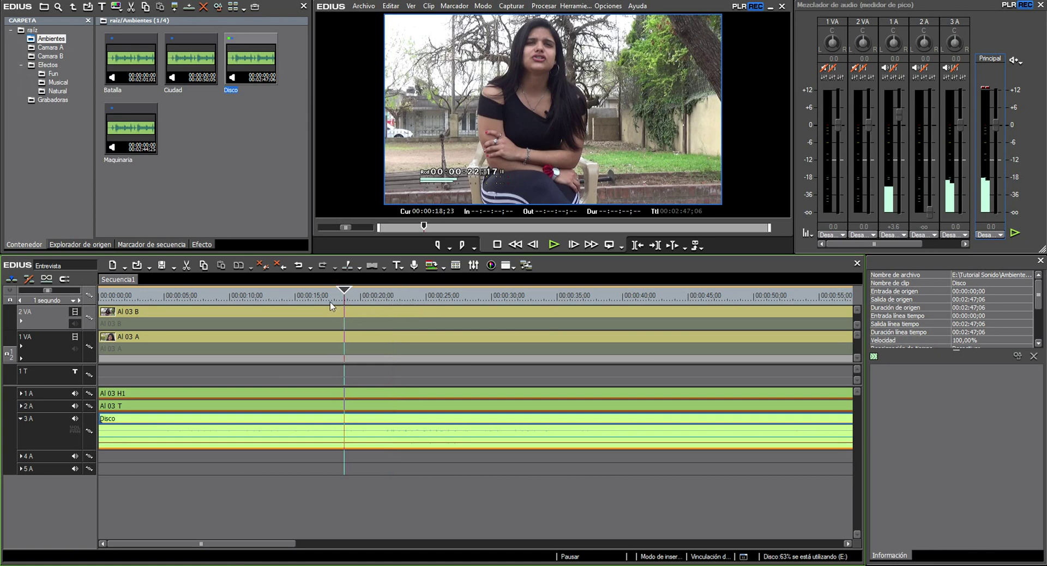
key(space)
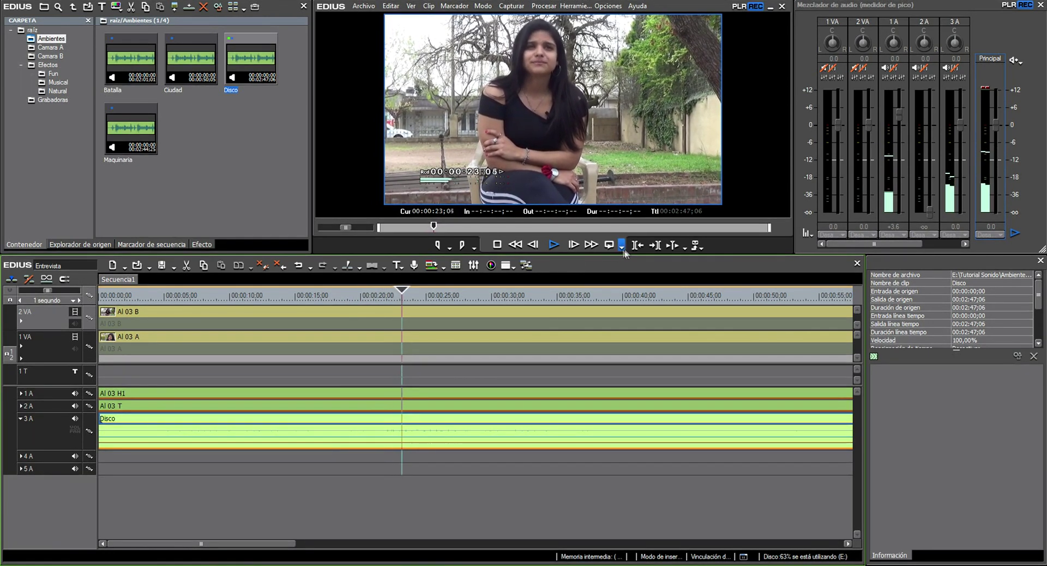
key(space)
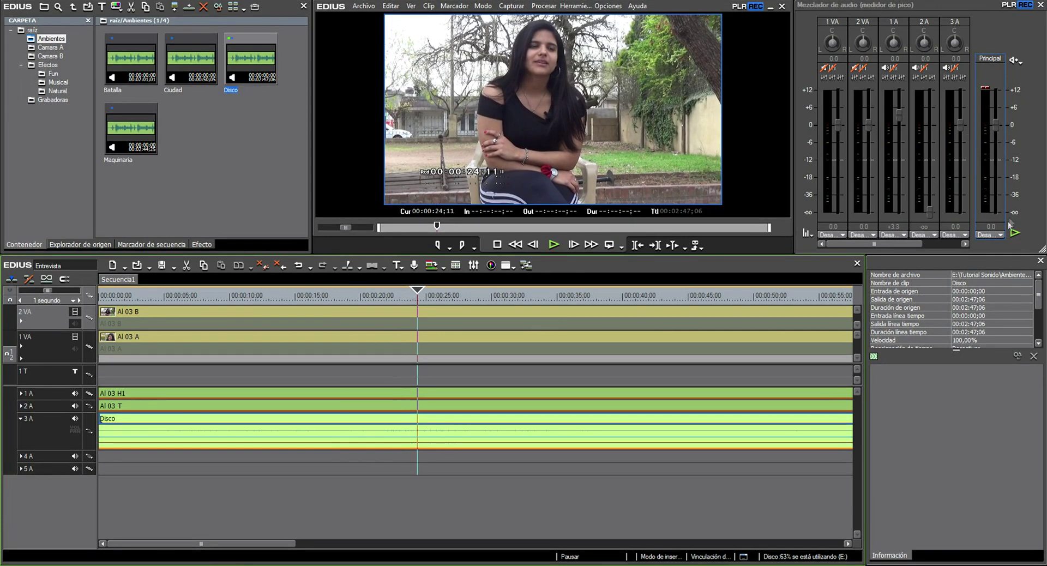
Step: Switch the Principal fader in the audio mixer to master adjustment and raise it to +5.6 dB
click(990, 235)
click(998, 248)
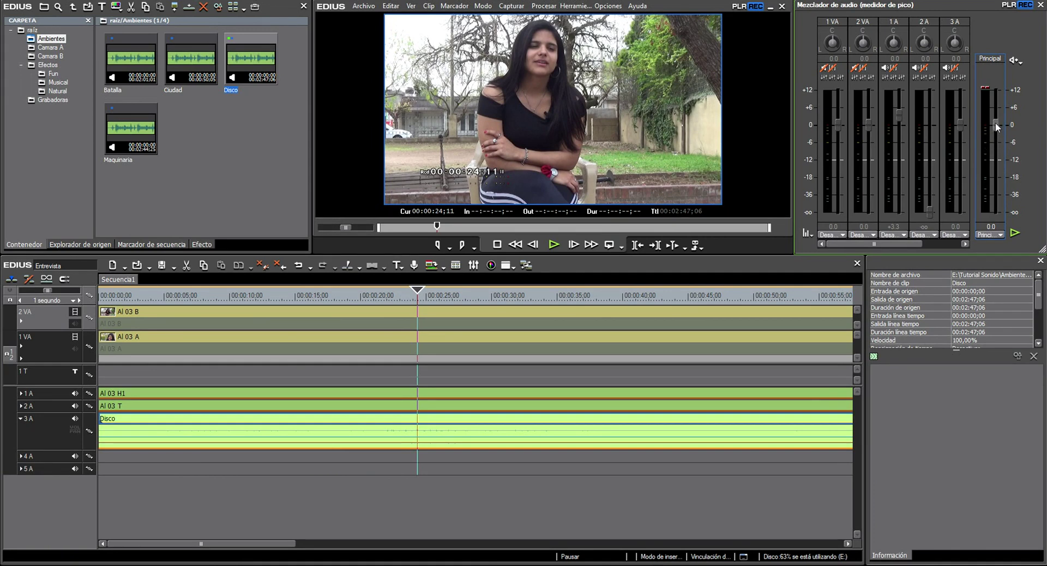
drag(995, 125, 1001, 112)
mouse_move(1002, 109)
mouse_down()
mouse_move(1006, 161)
mouse_move(1007, 109)
mouse_up()
Step: Listen to the raised main output from about 00:00:23 to 00:00:28;02 and reset the Principal fader
click(402, 296)
key(space)
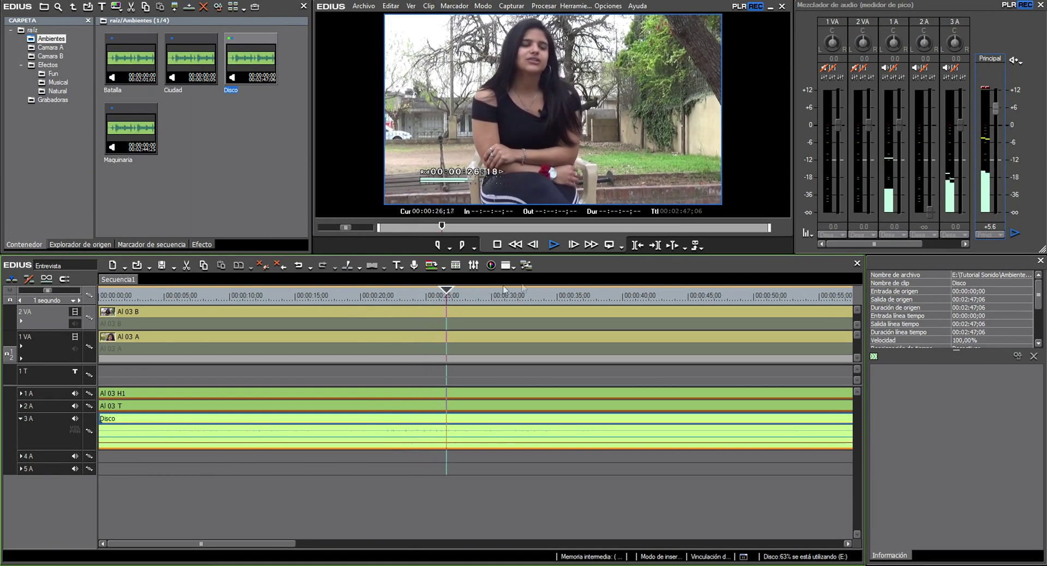
key(space)
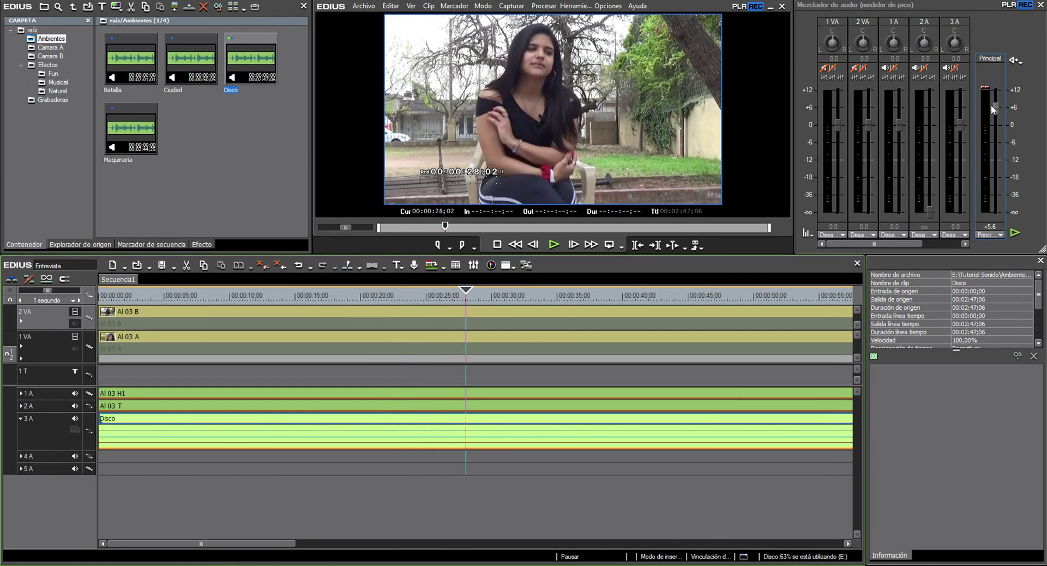
right_click(995, 110)
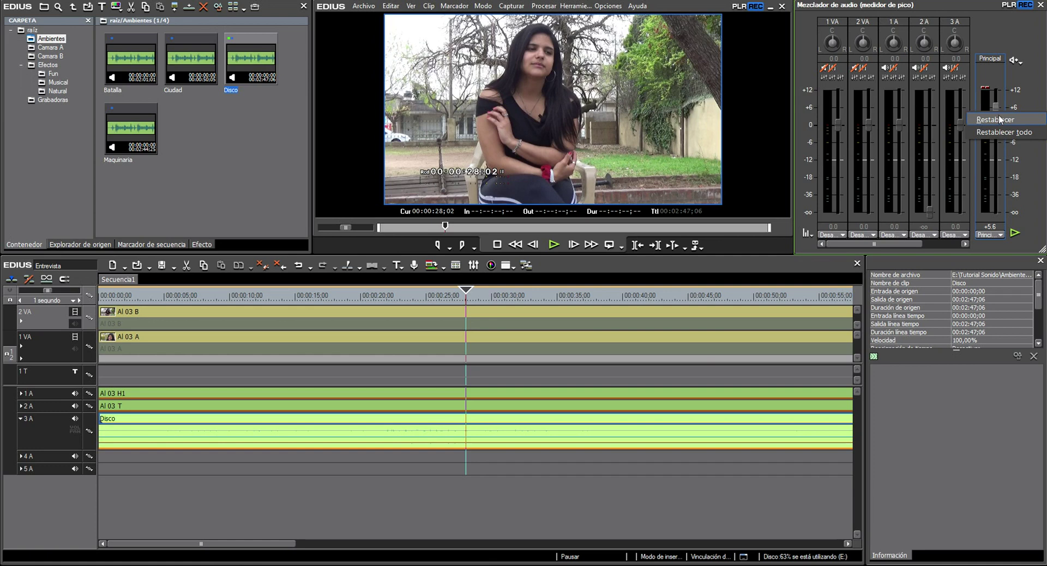
click(995, 120)
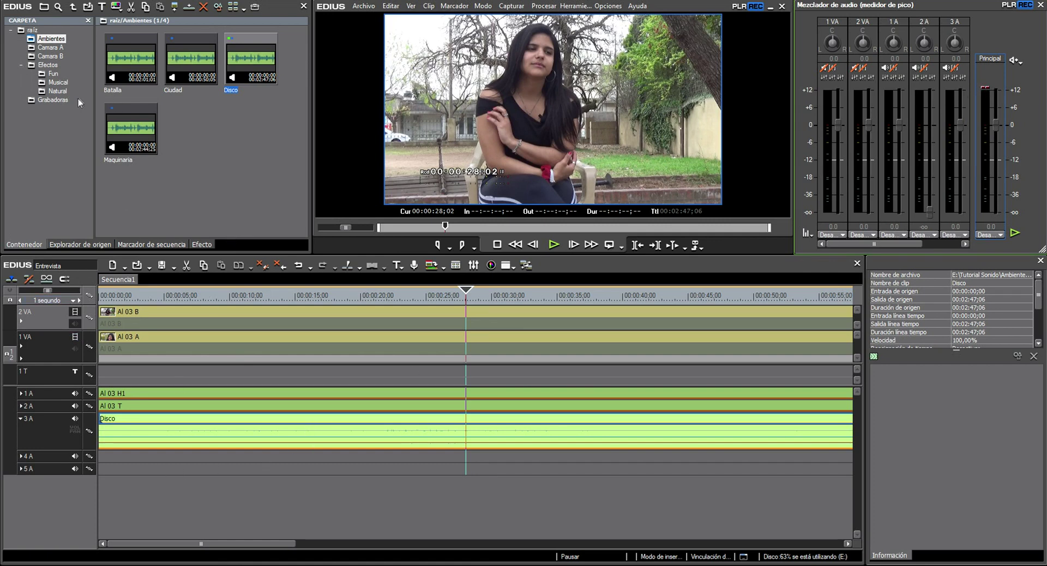
Step: Set the gain of the Disco clip to -15 dB and listen to the mix from 00:00:28;02 to 00:00:32;01
right_click(264, 423)
click(308, 533)
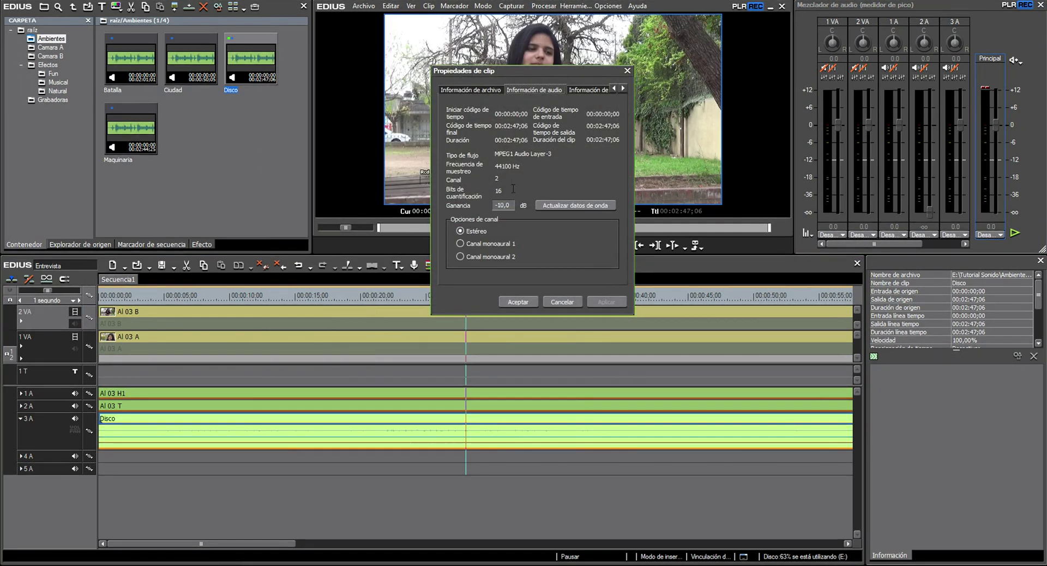
drag(511, 205, 477, 200)
text(15)
click(517, 302)
key(space)
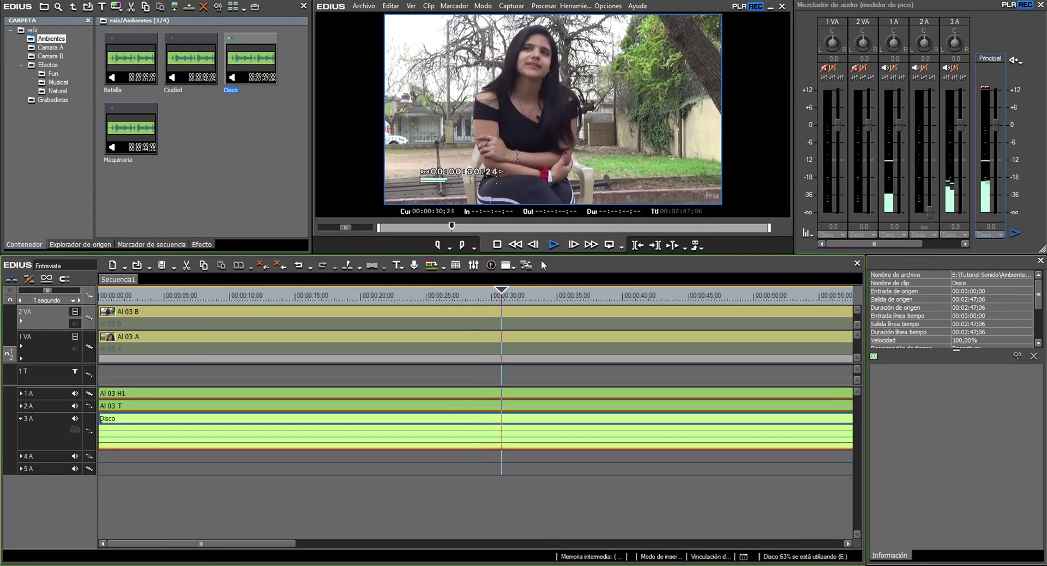
key(space)
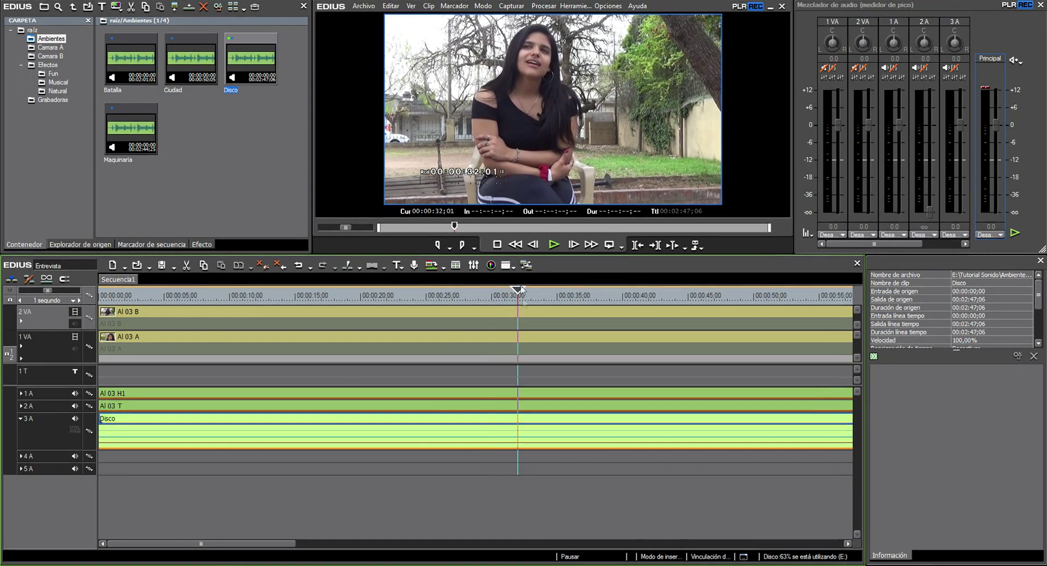
Step: Open the Fun folder of the effects bin and preview the Boing sound effect
click(43, 75)
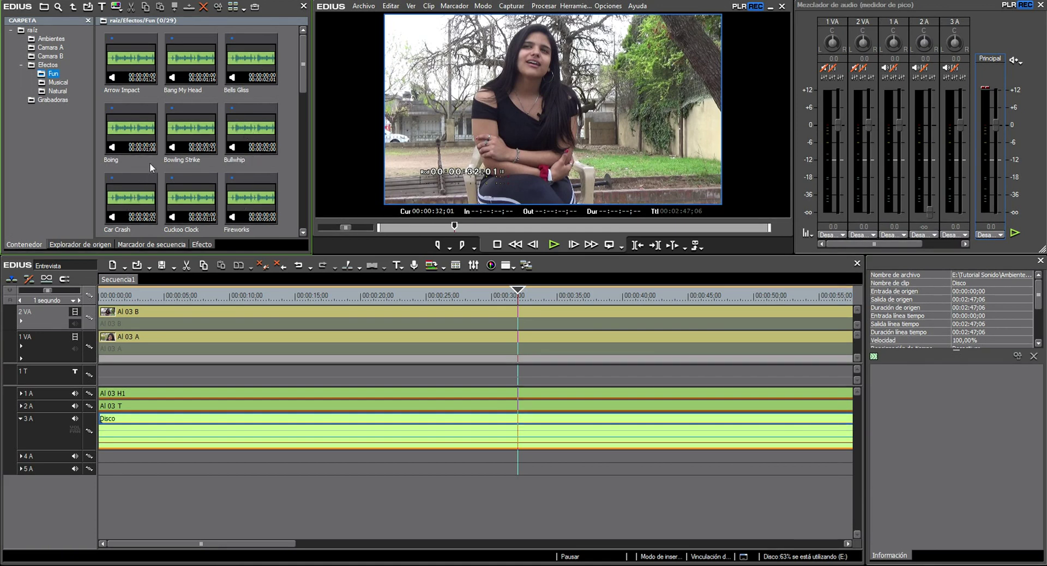
double_click(133, 130)
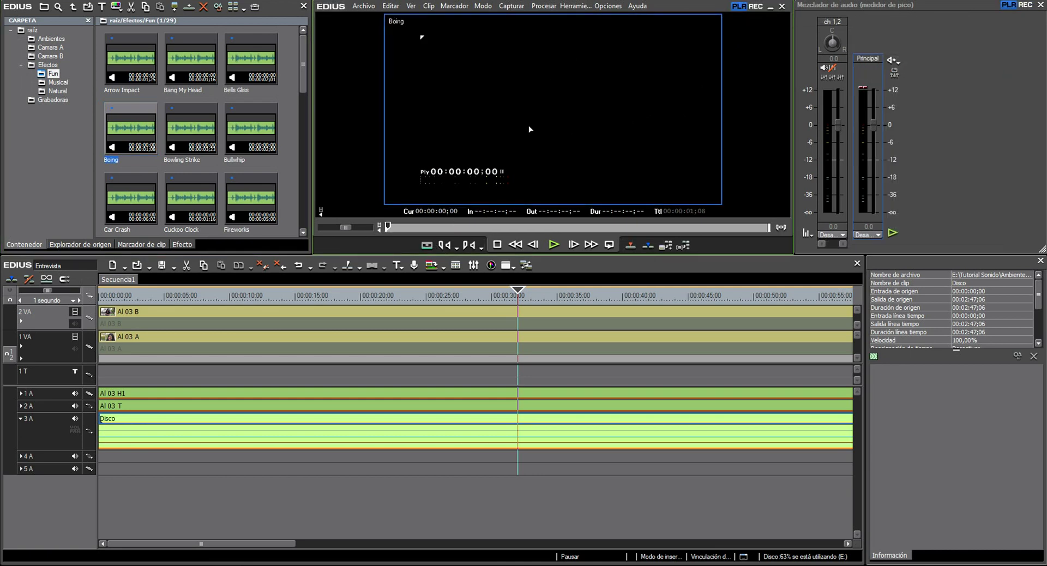
key(space)
Step: Place the Boing effect on audio track 4 A at 00:00:24;12, then expand and enlarge the track to show its waveform
drag(425, 307, 362, 307)
key(space)
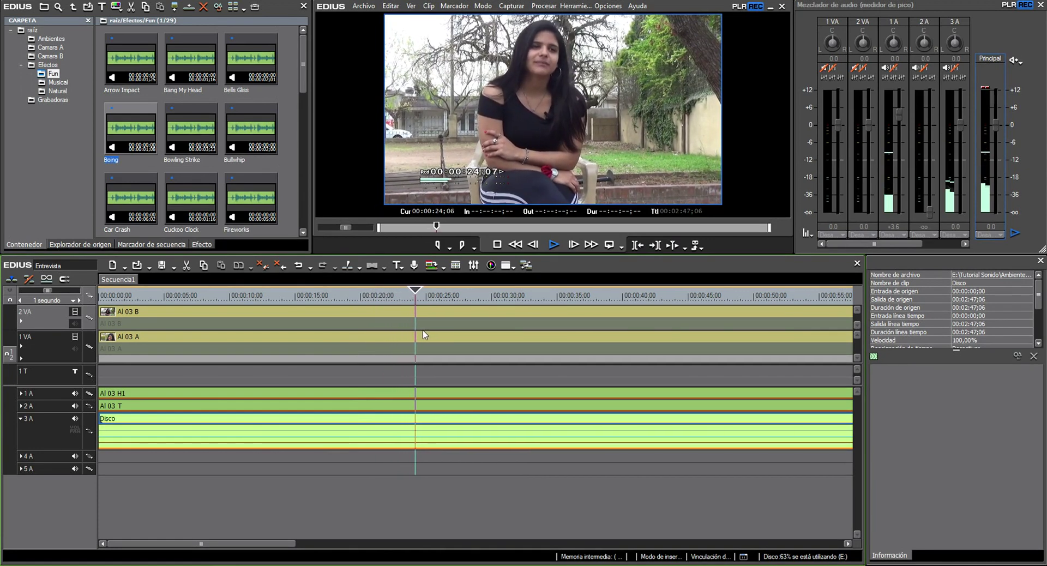
key(space)
drag(130, 143, 424, 456)
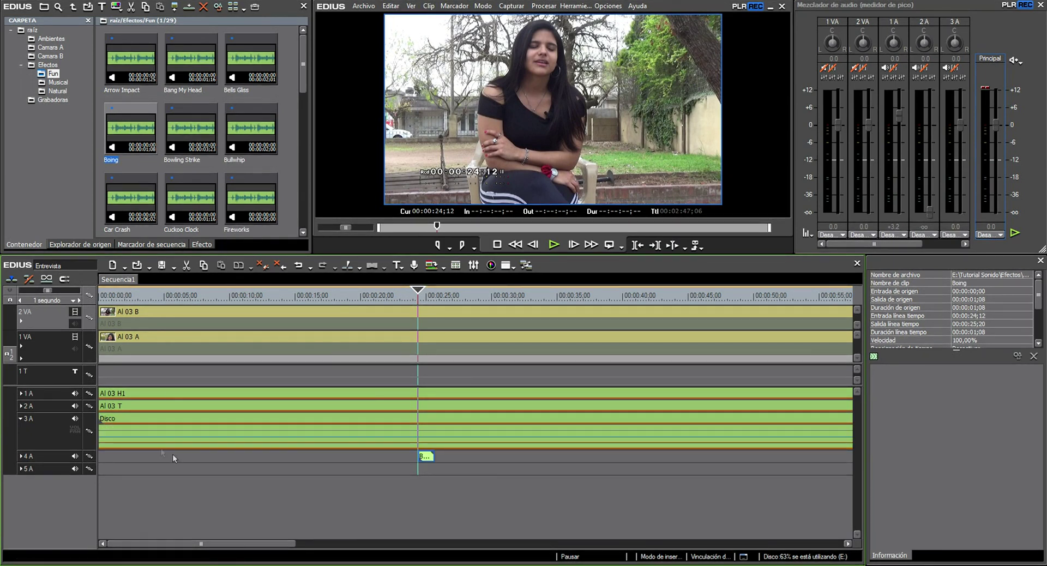
click(20, 456)
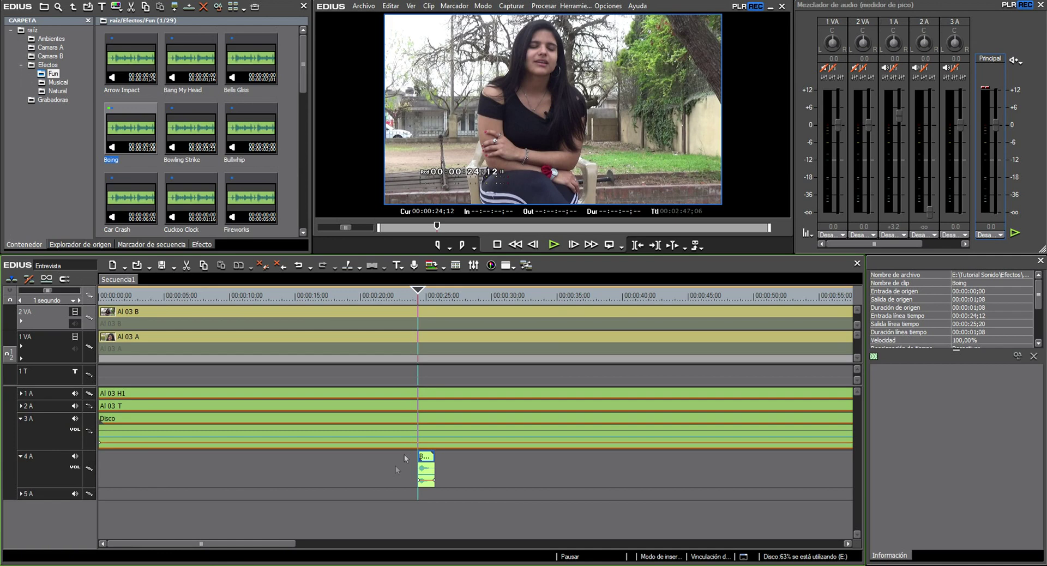
drag(43, 487, 44, 513)
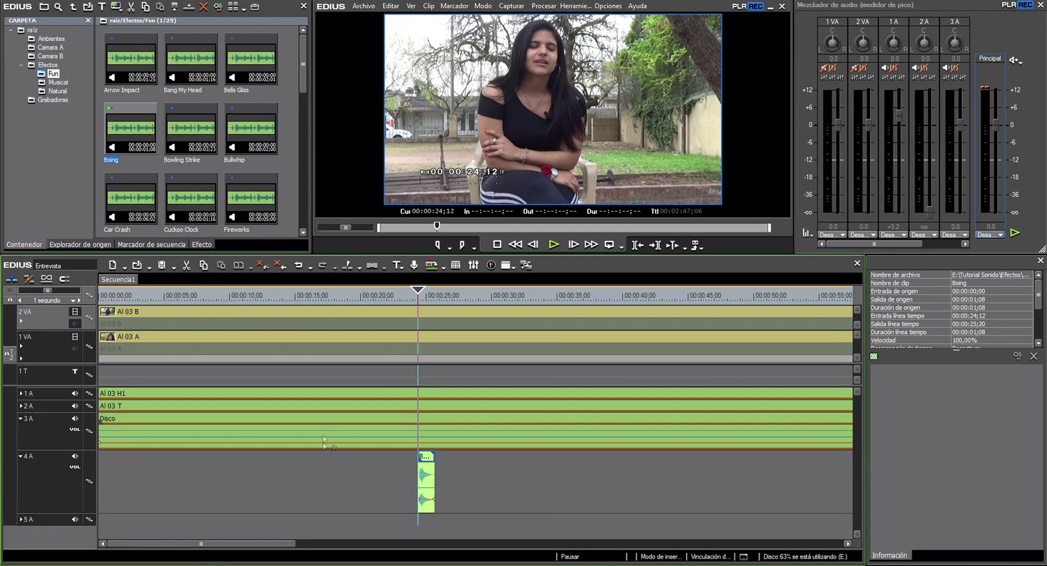
Step: Listen to the Boing effect within the mix, from just before the clip to 00:00:26;17
click(403, 297)
key(space)
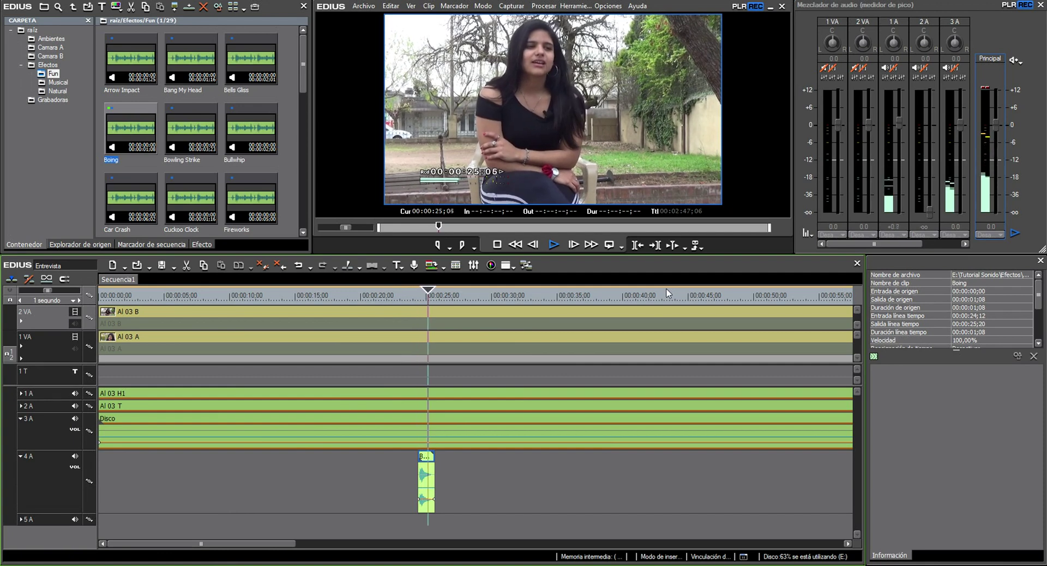
key(space)
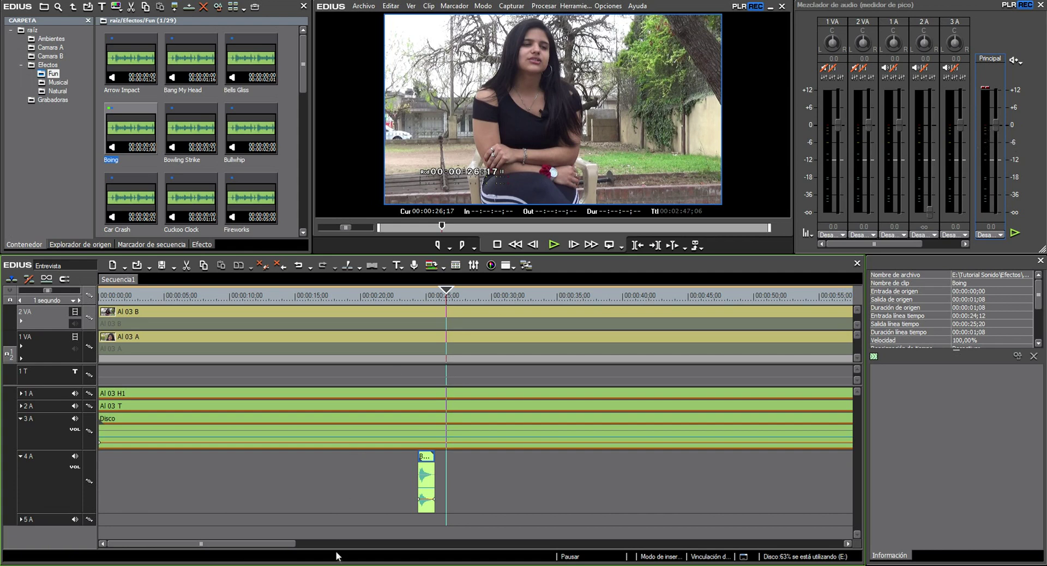
Step: Play the mix from 00:00:18;29 through the Boing clip to 00:00:25;11 to compare the effect's level with the voice
click(414, 299)
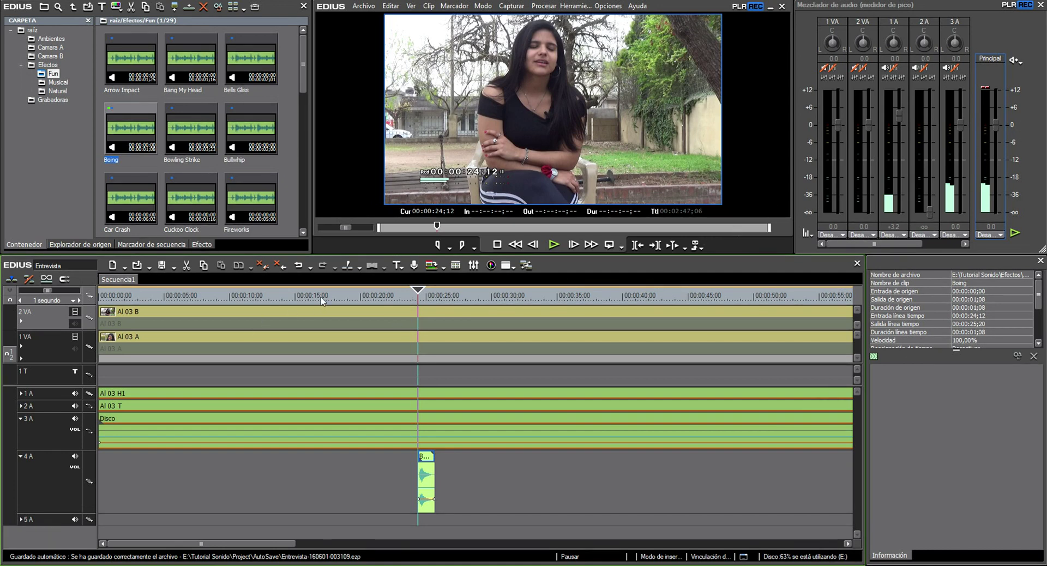
click(346, 296)
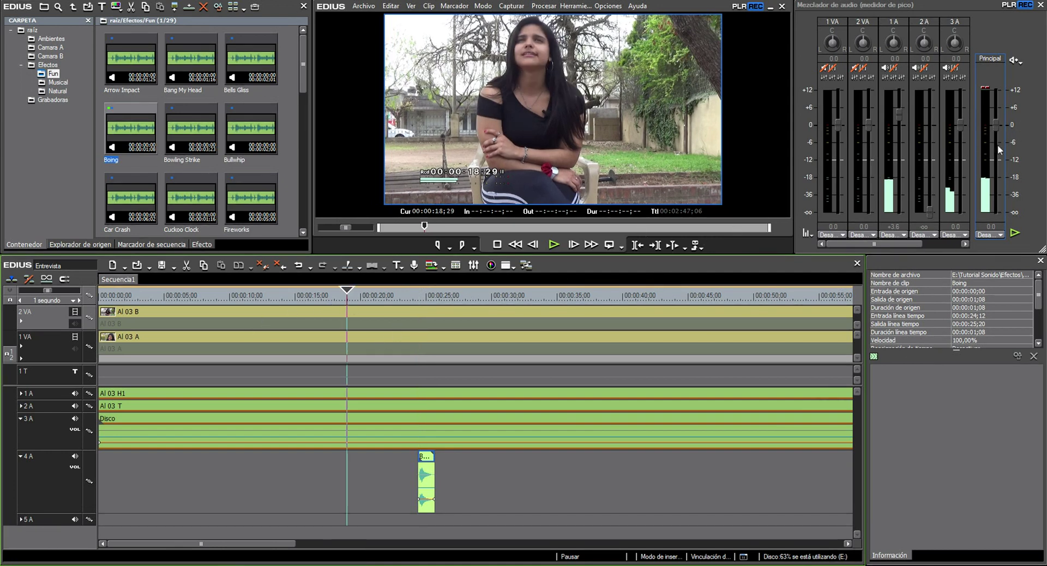
key(space)
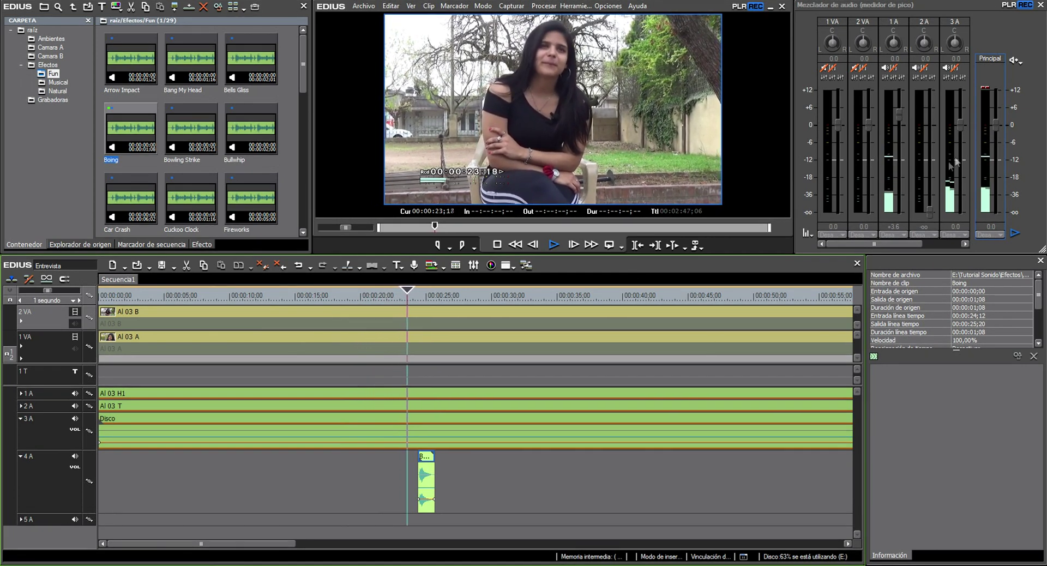
key(space)
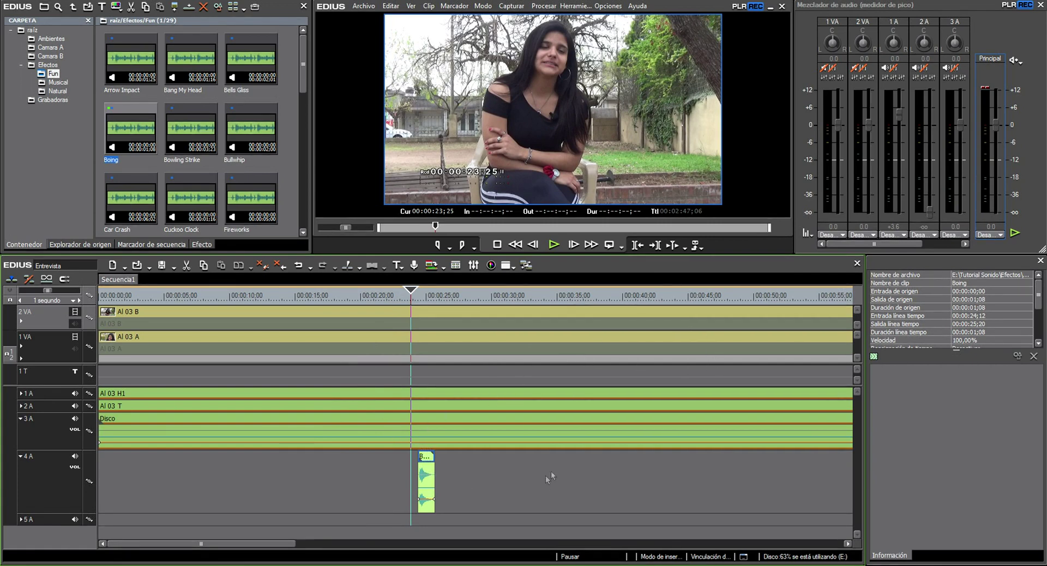
key(space)
key(space)
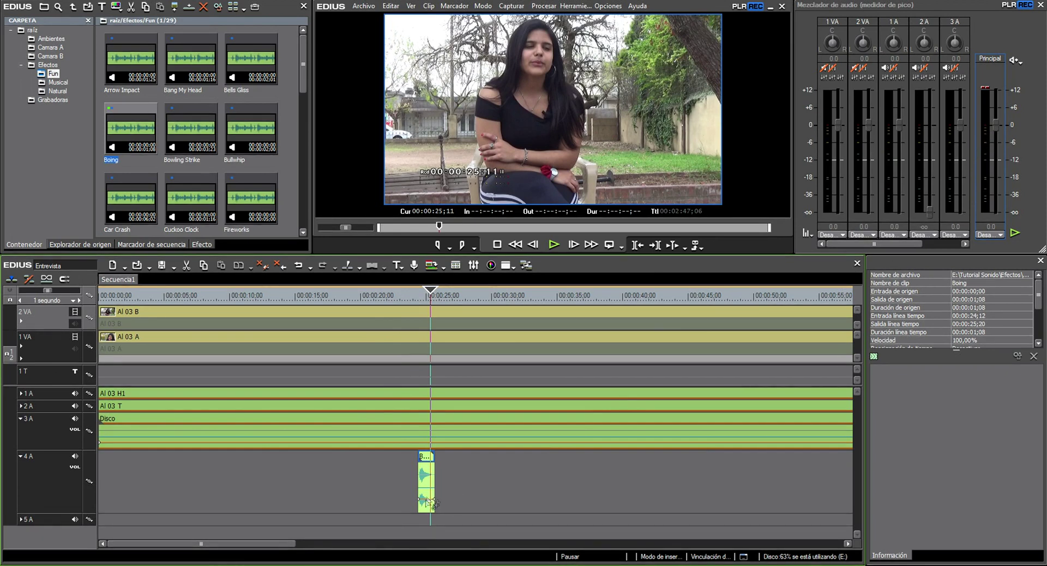
Step: Lower the volume line of the Boing clip slightly and listen to the mix up to 00:00:25;29
right_click(427, 467)
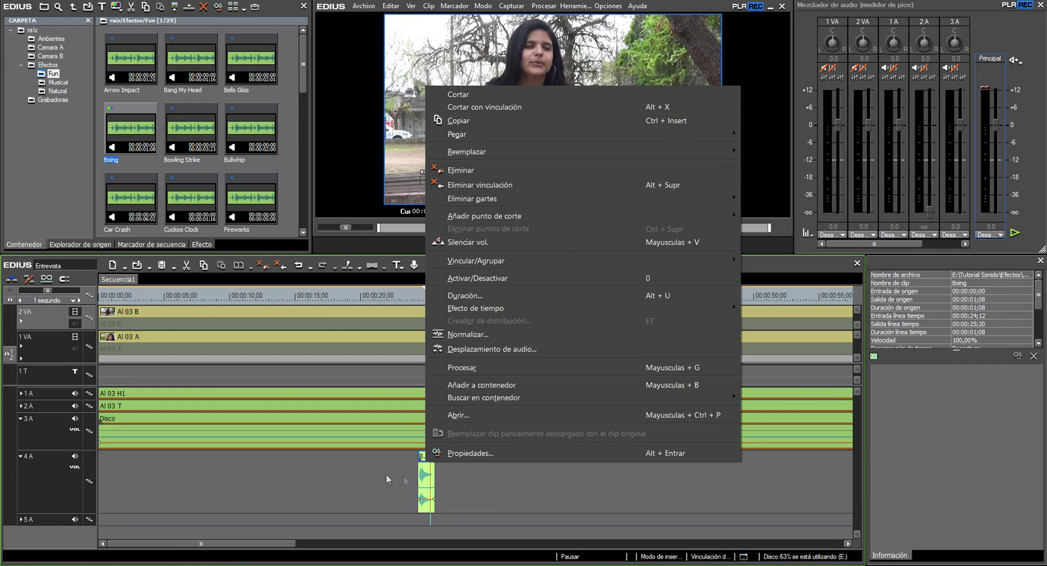
key(Escape)
drag(433, 508, 428, 511)
drag(412, 294, 404, 305)
key(space)
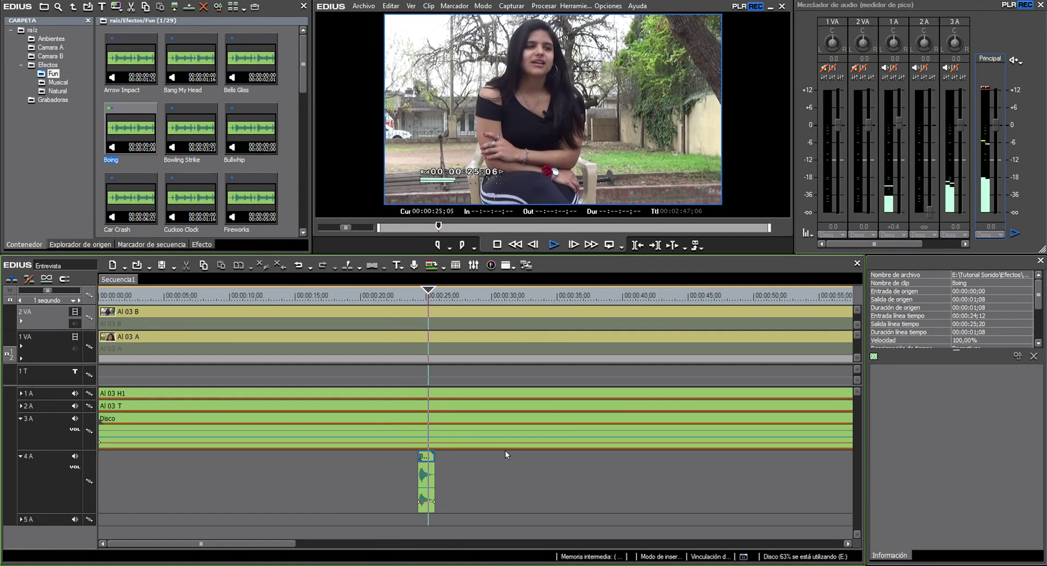
key(space)
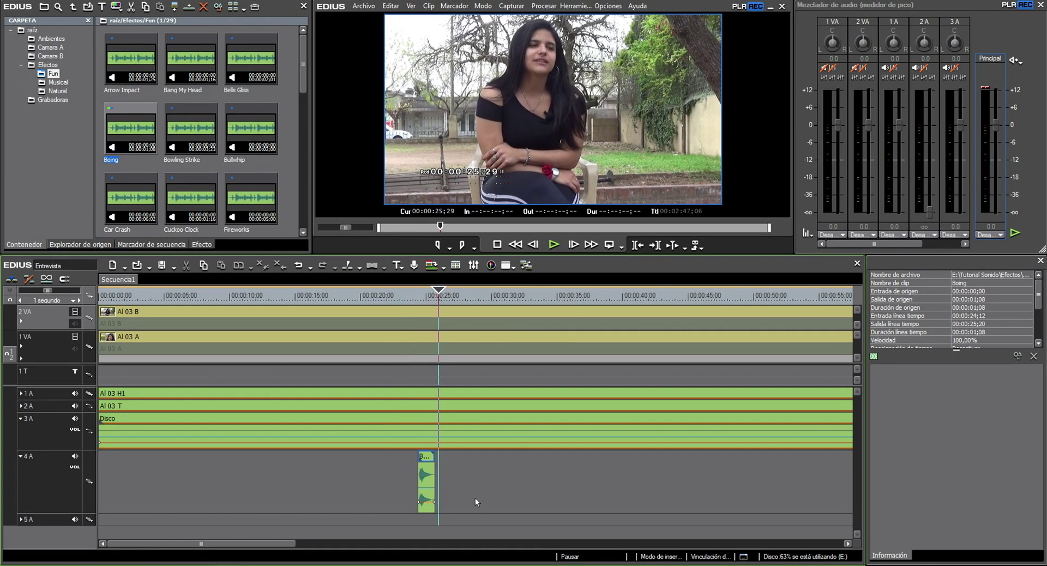